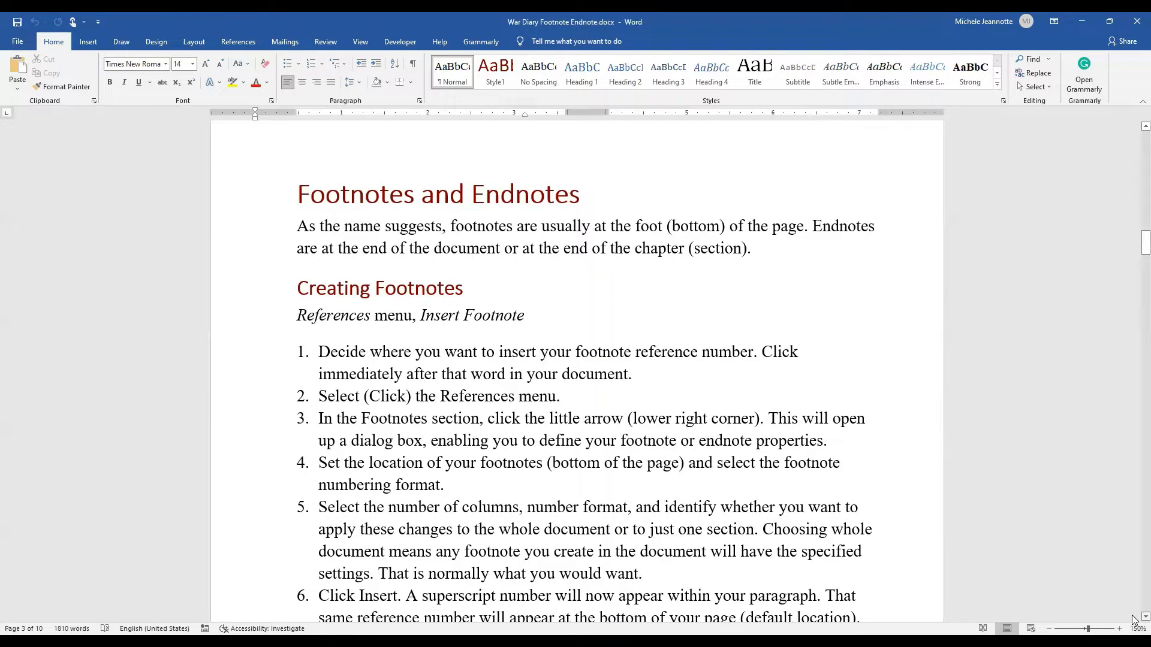
Step: Place the insertion point after "fighting." in the Let's Practice! paragraph and open the detailed footnote and endnote settings
scroll(1134, 620, "down", 3)
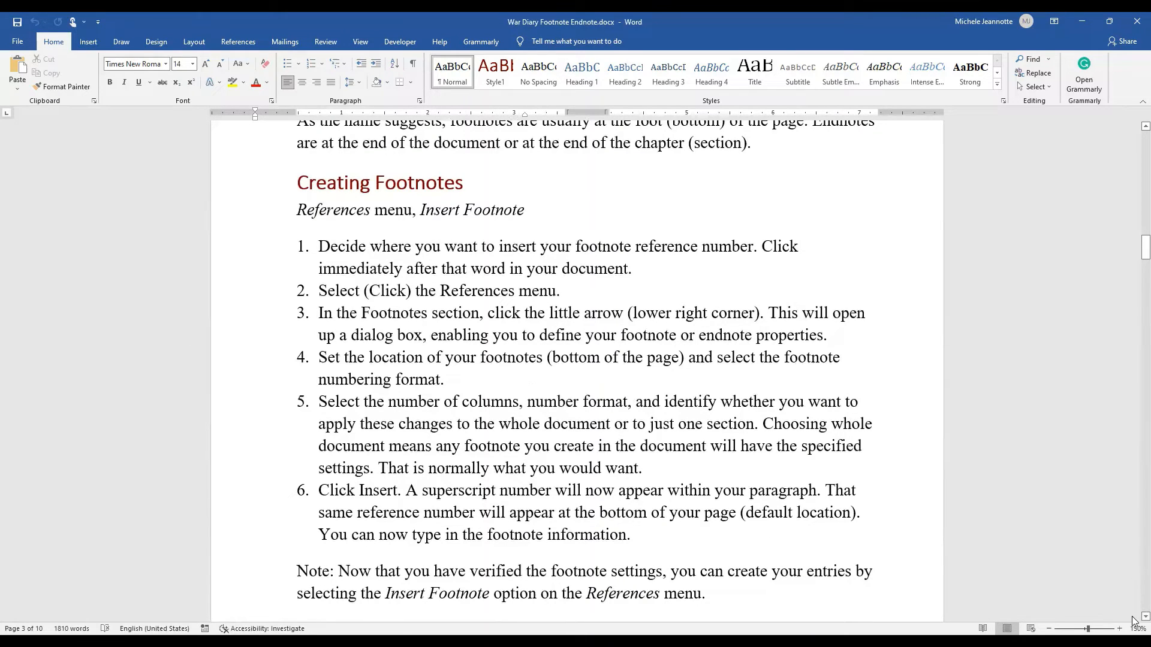
scroll(1134, 621, "down", 3)
scroll(1135, 621, "down", 6)
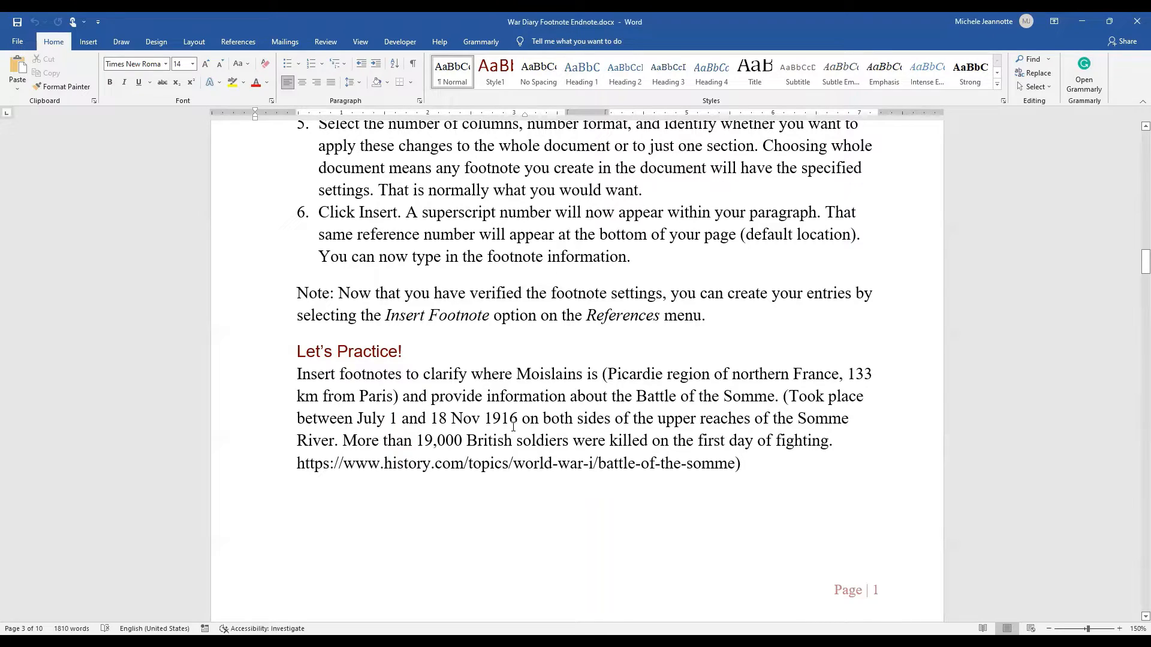
left_click(833, 442)
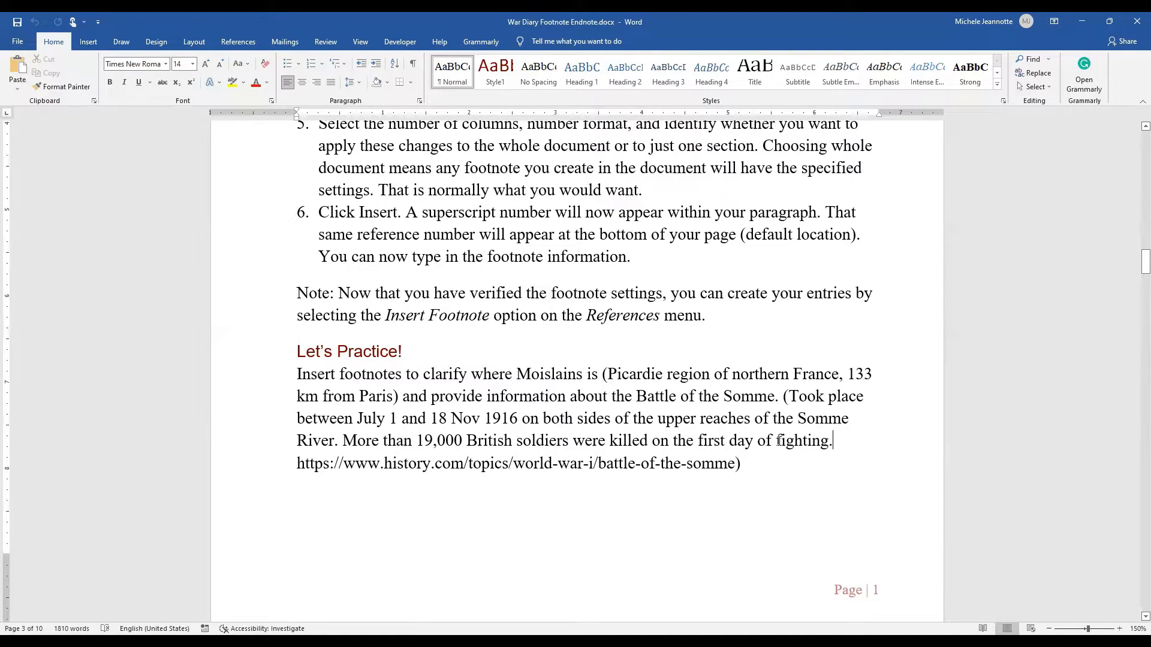
left_click_drag(779, 442, 829, 443)
left_click(833, 445)
left_click(232, 42)
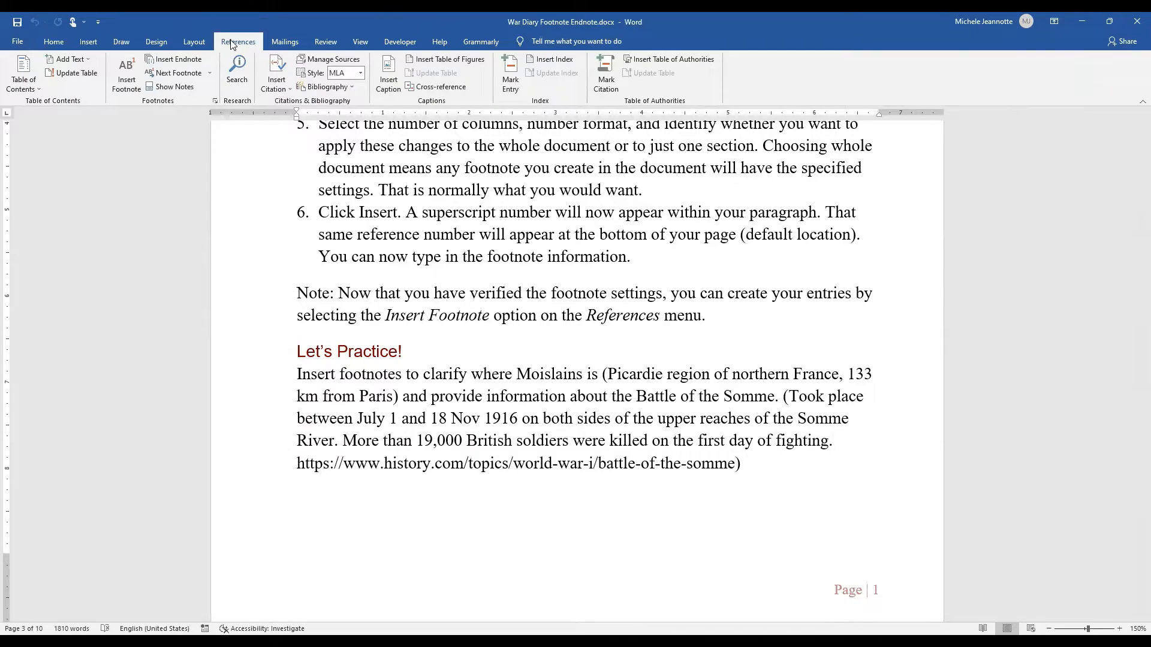
left_click(215, 101)
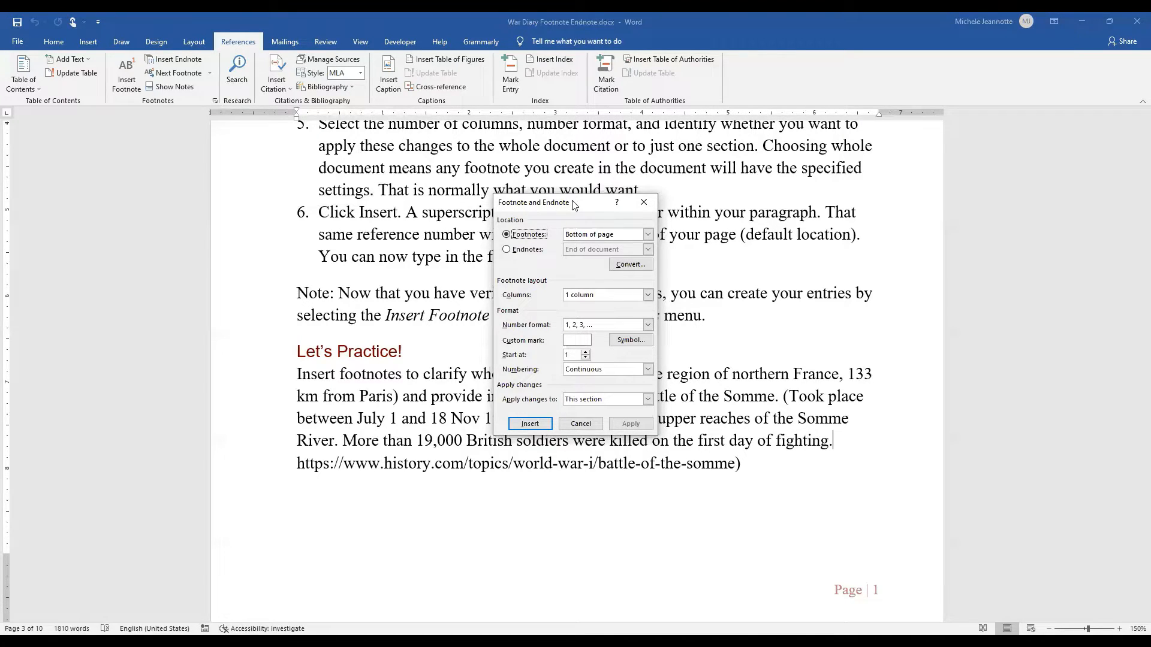
Step: Set the footnotes to Bottom of page, with a 1 column layout and the 1, 2, 3, … number format
left_click(652, 233)
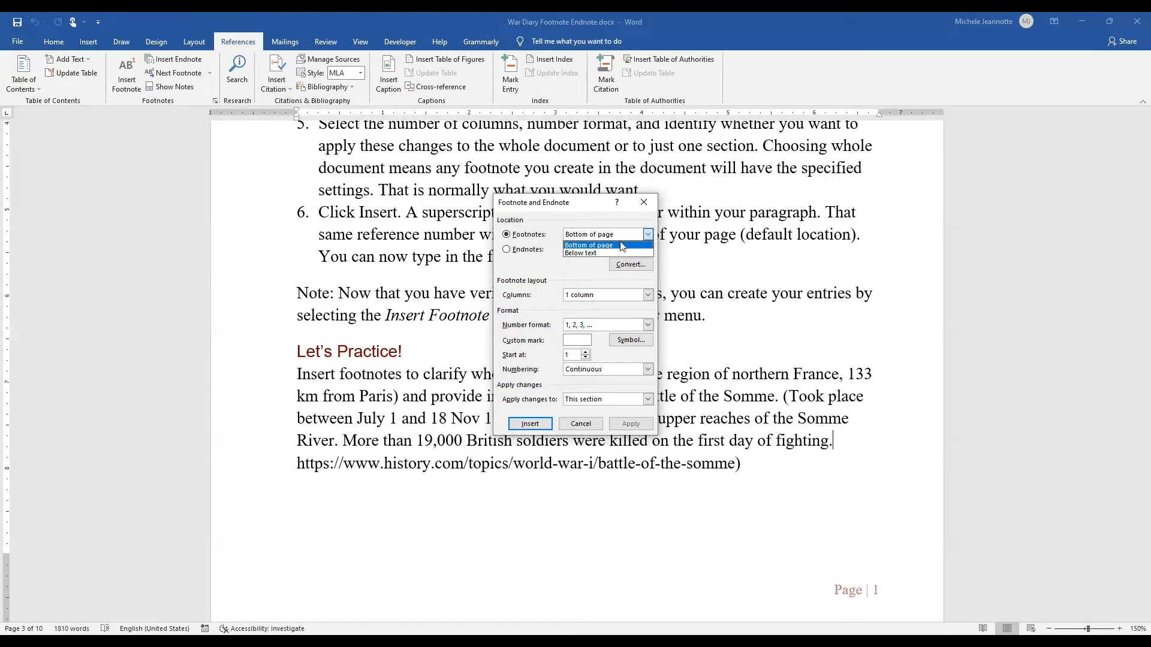
left_click(613, 247)
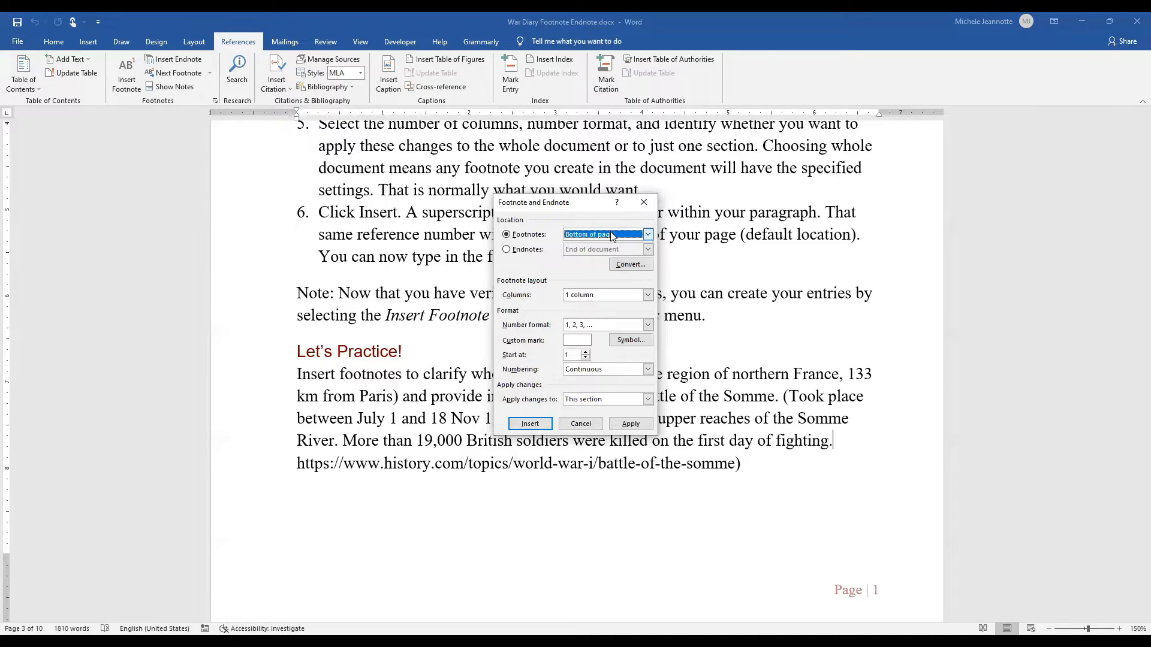
left_click(648, 296)
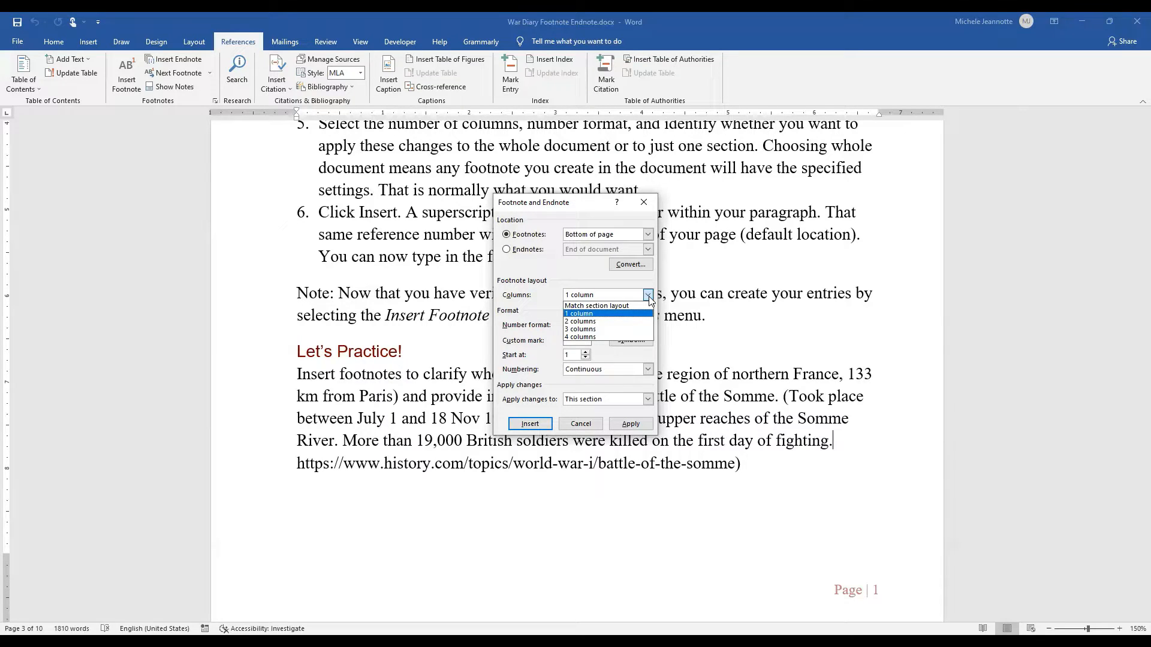
left_click(589, 315)
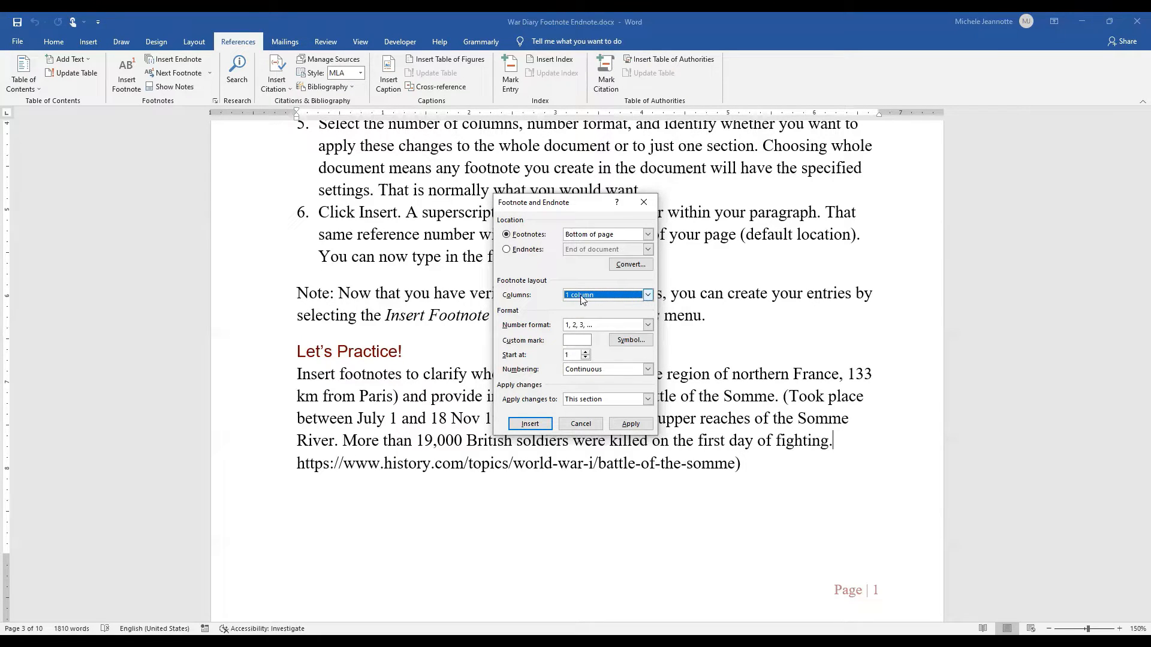
left_click(648, 327)
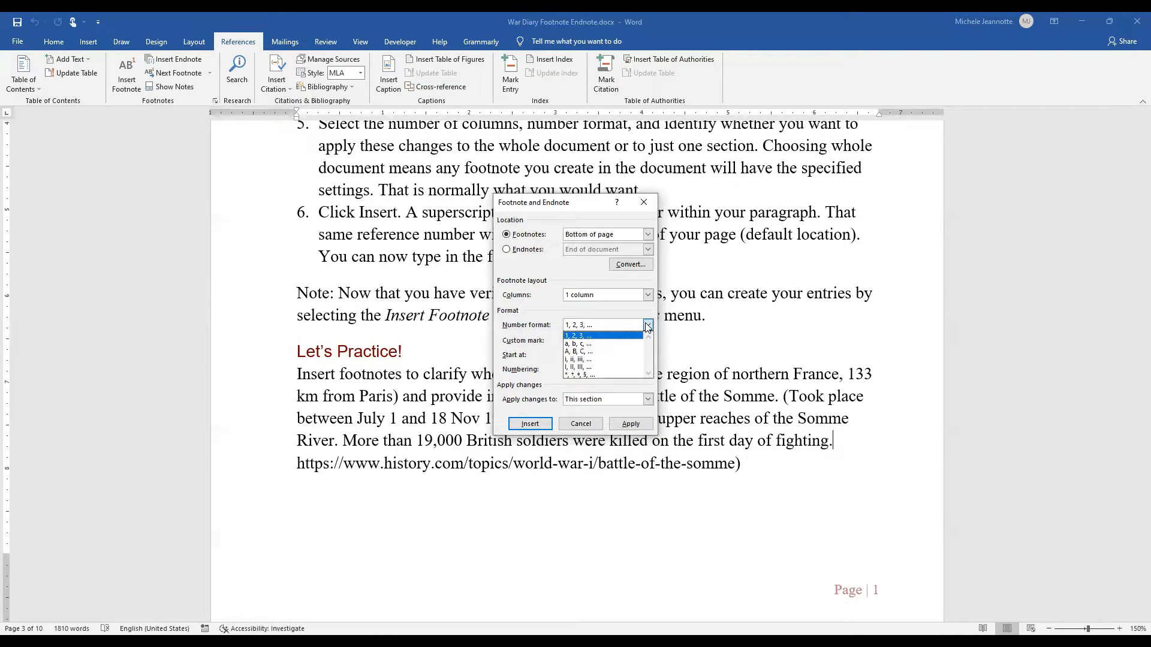
left_click(573, 337)
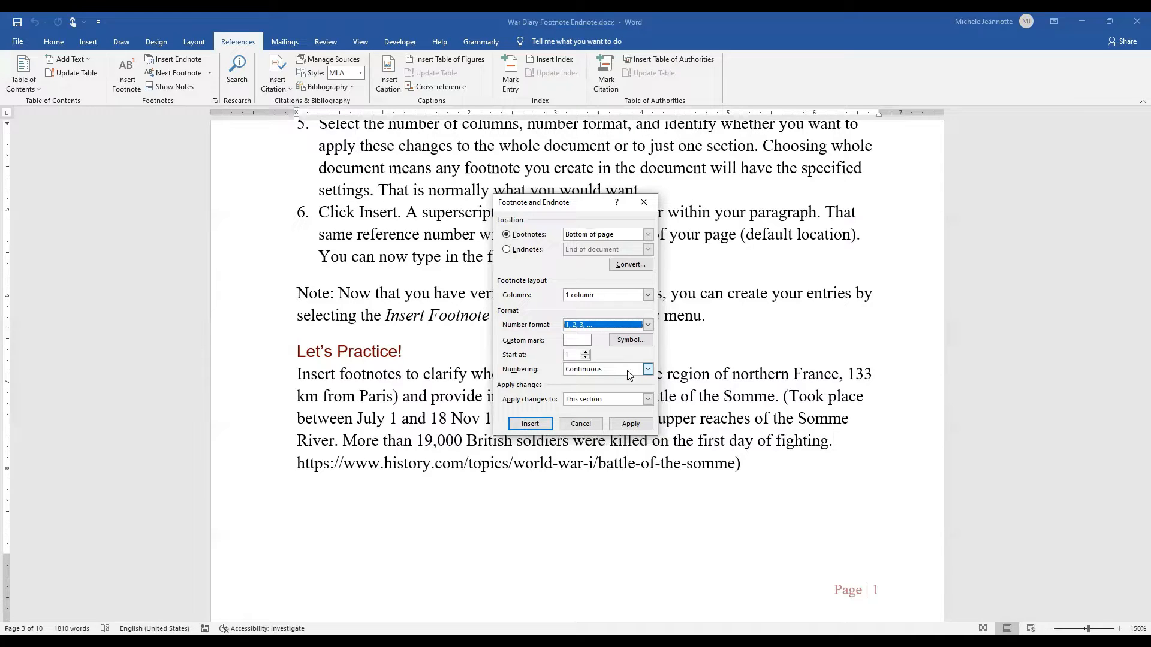
Step: Apply the footnote settings to This section and insert the footnote after "fighting."
left_click(648, 399)
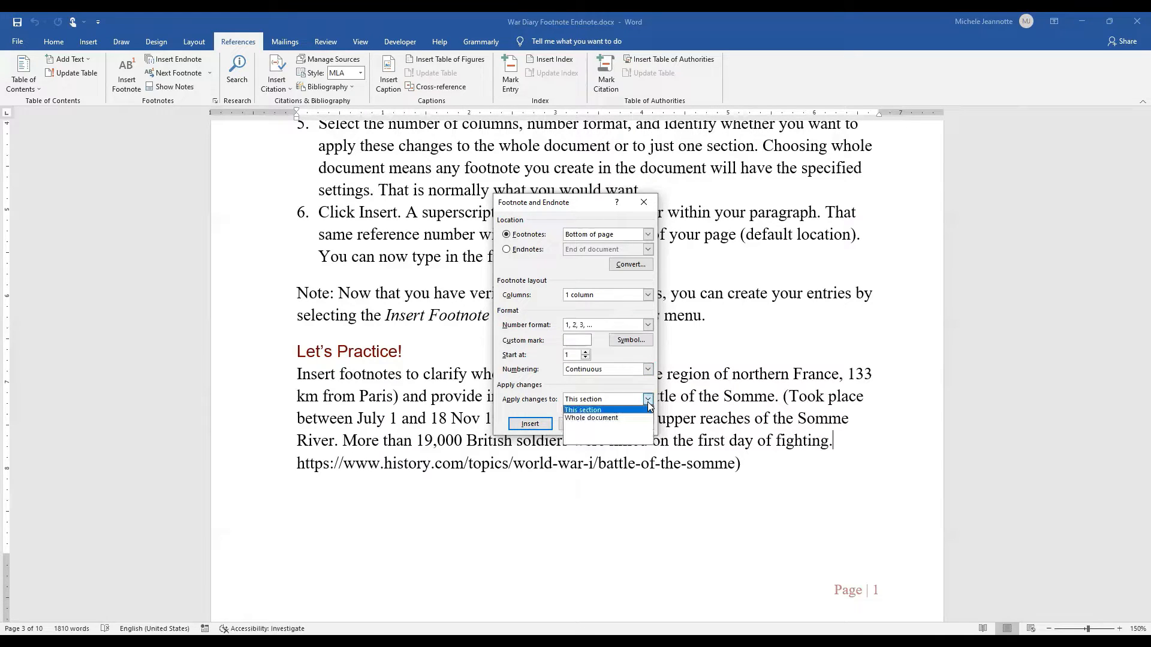
left_click(618, 418)
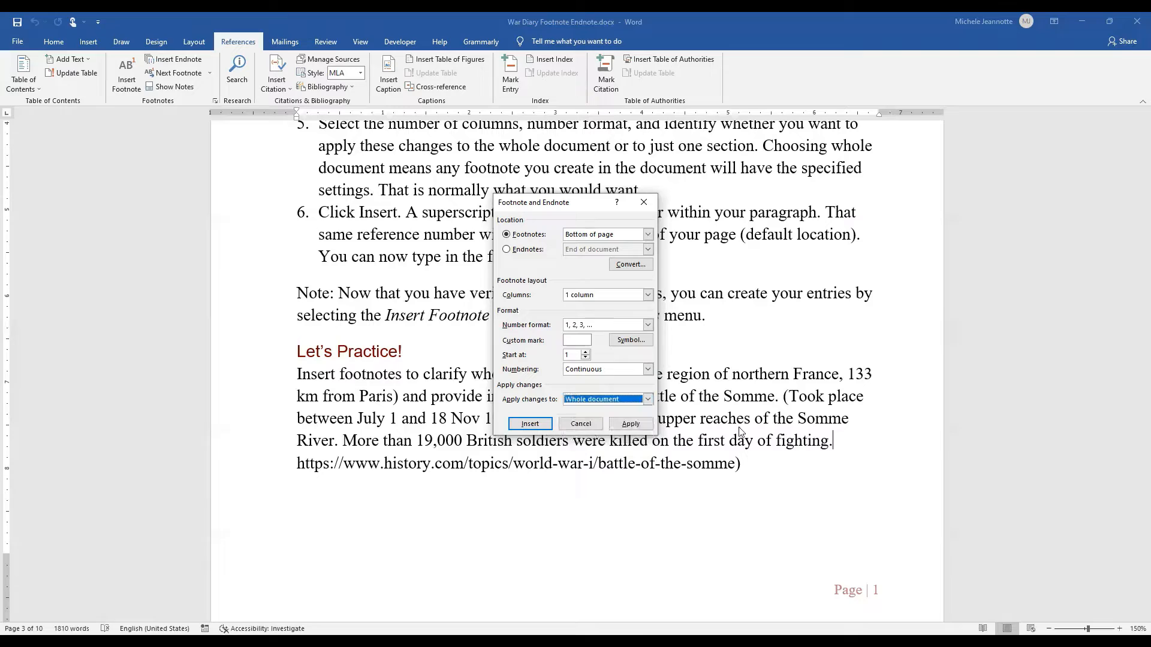
left_click(648, 400)
left_click(600, 413)
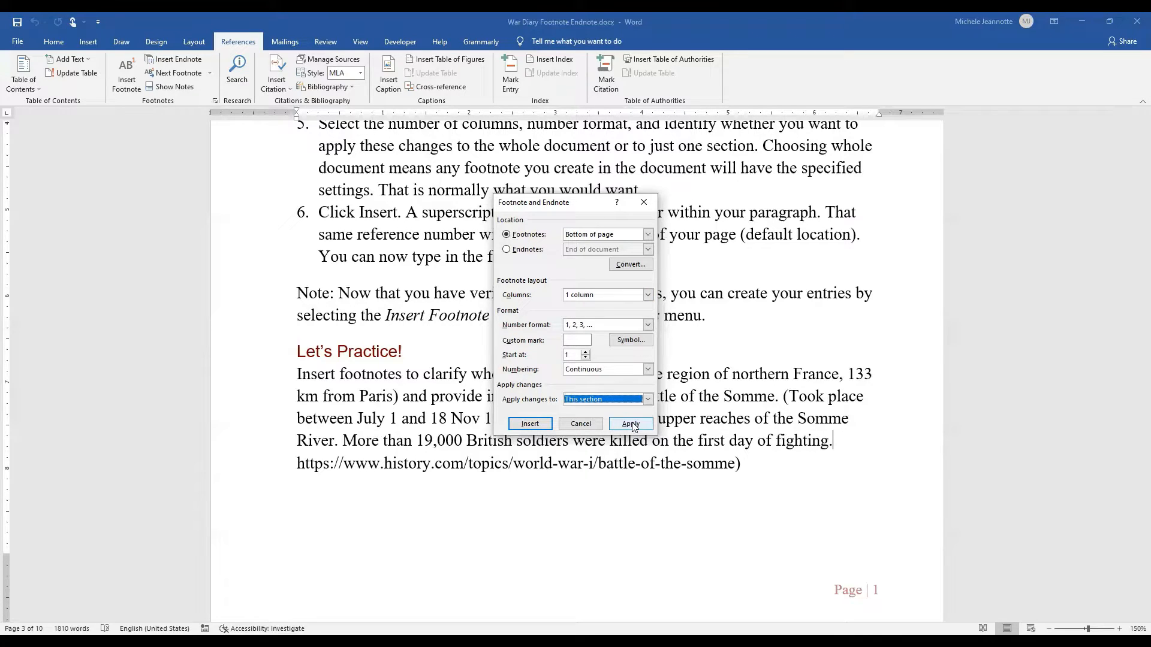
left_click(521, 425)
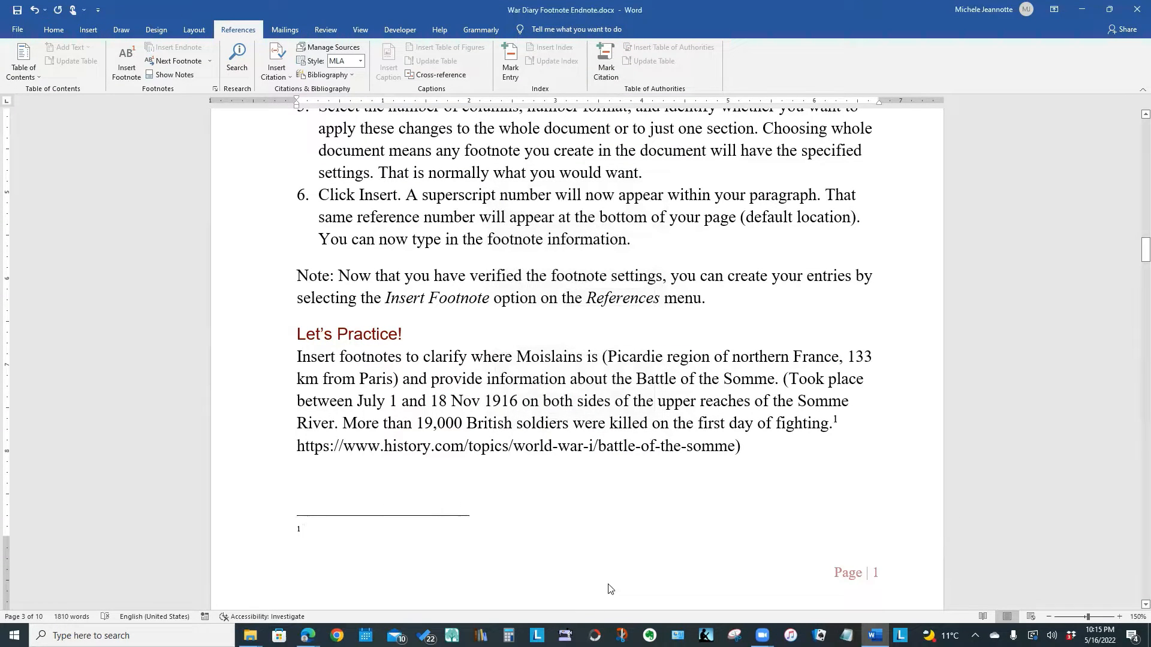
Step: Enter "This is my footnote with more information." as the text of the new footnote
left_click(834, 424)
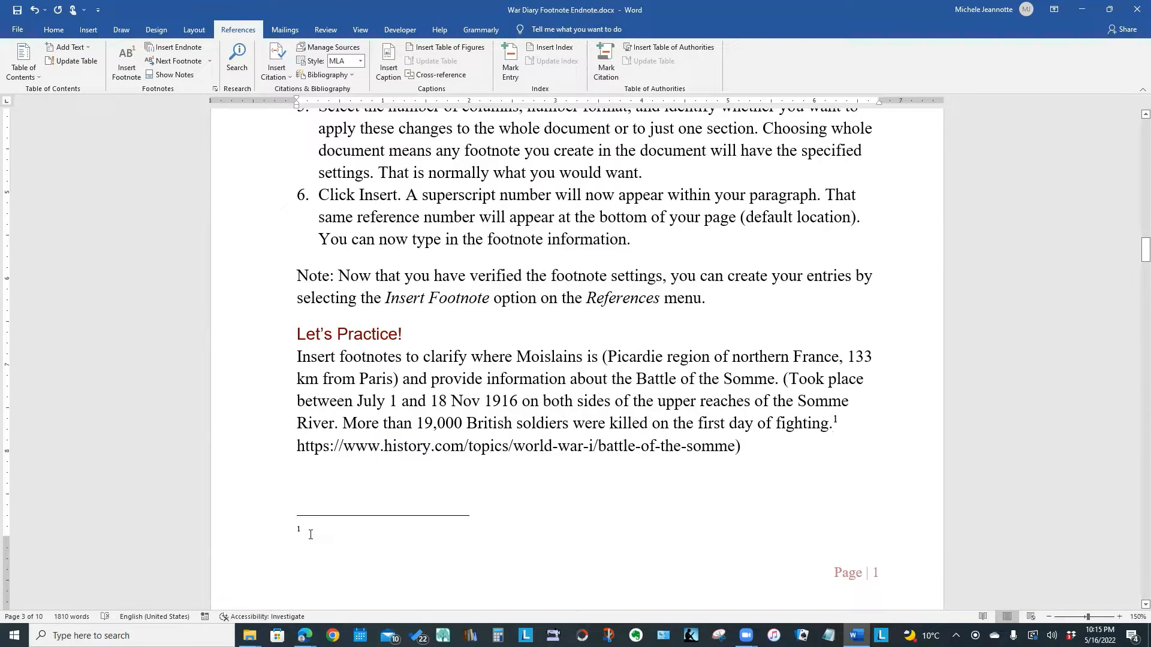
left_click(310, 534)
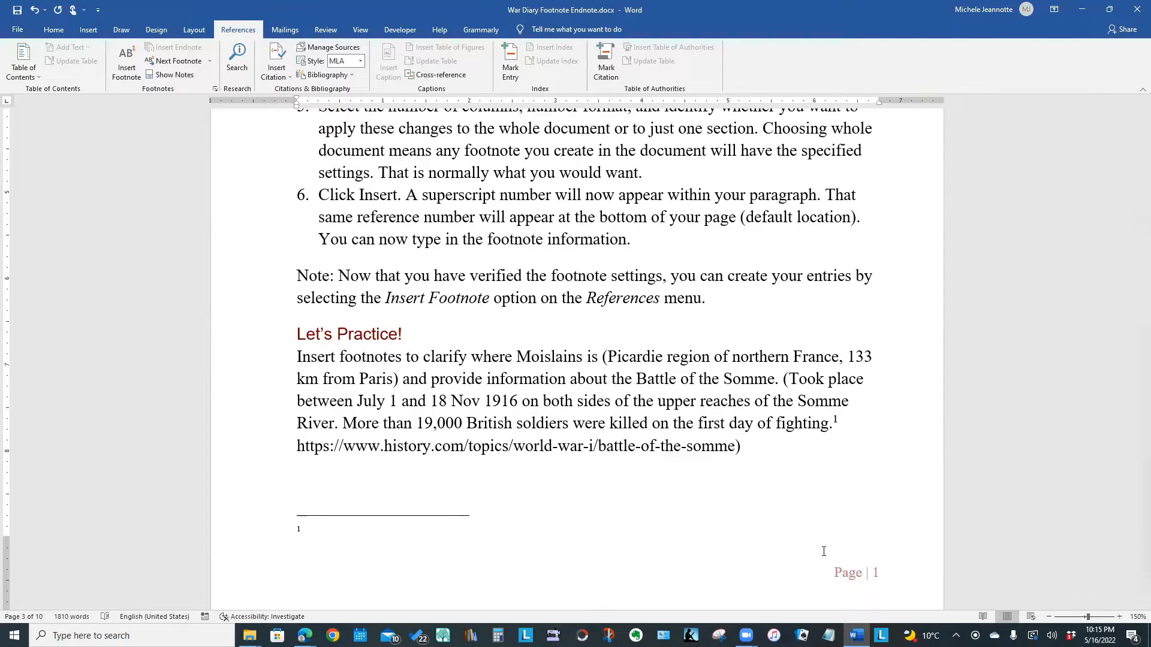
type("This is my footnot")
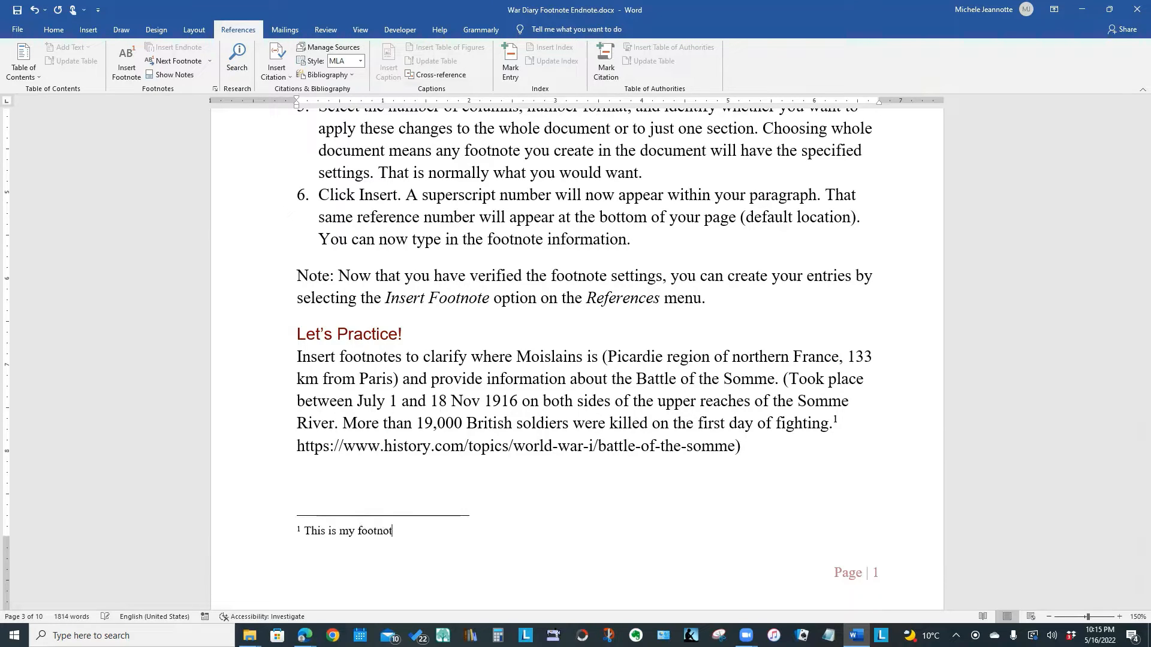
type("e with more information.")
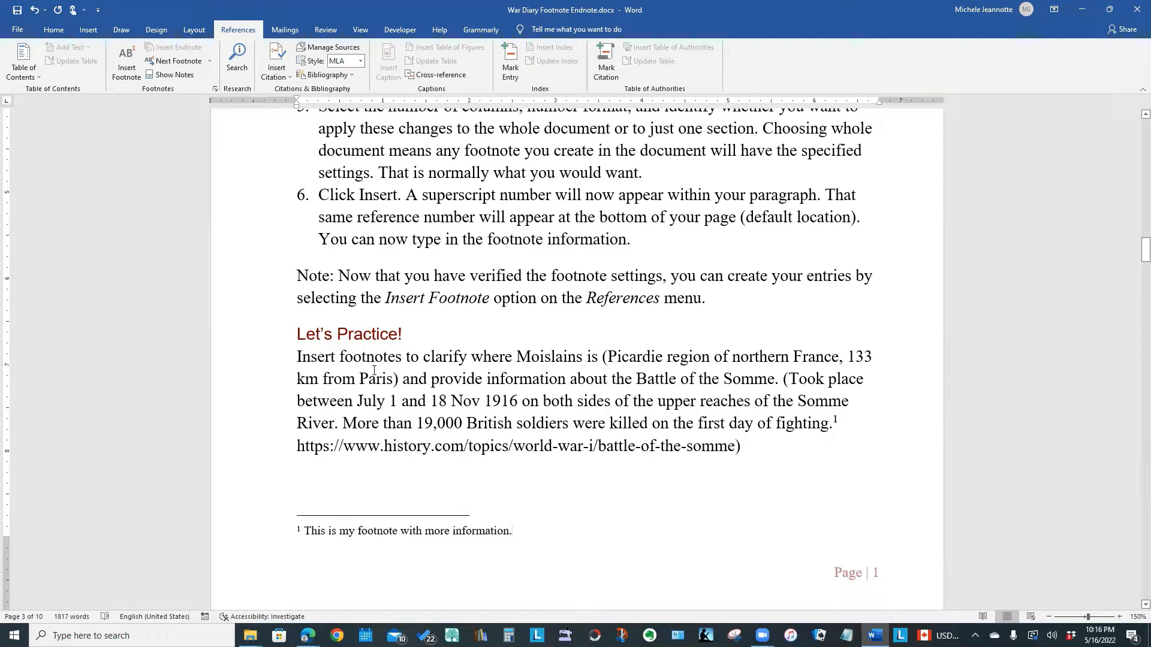
Step: Insert another footnote directly after the word "Moislains" in the practice paragraph
double_click(549, 356)
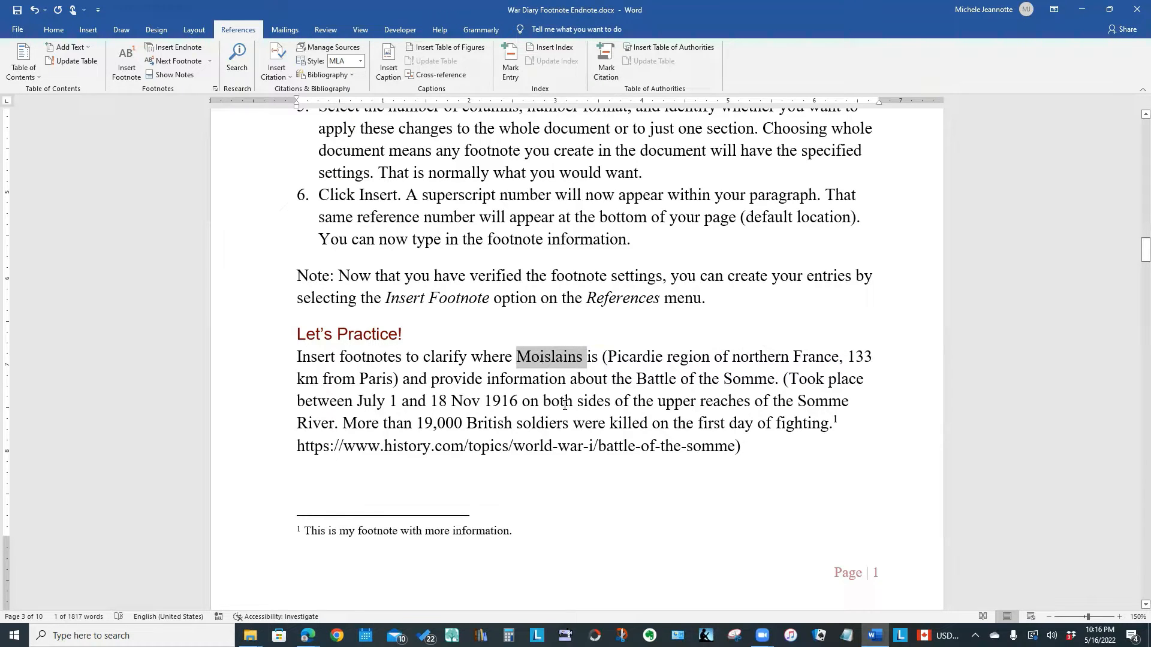
left_click(582, 359)
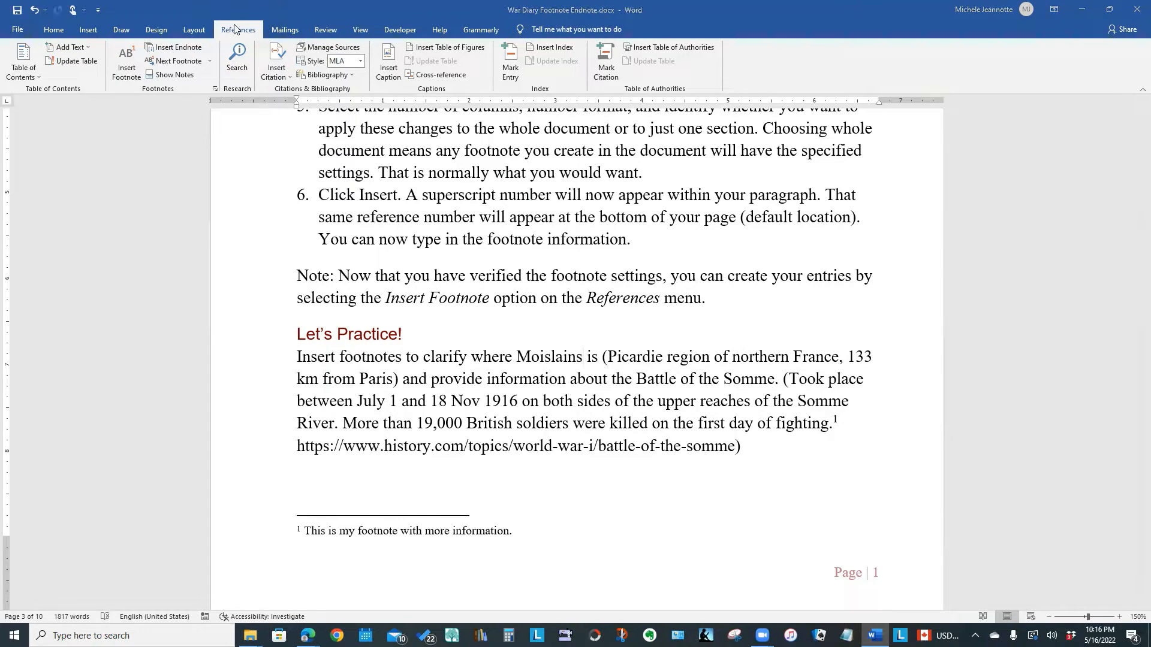
left_click(124, 77)
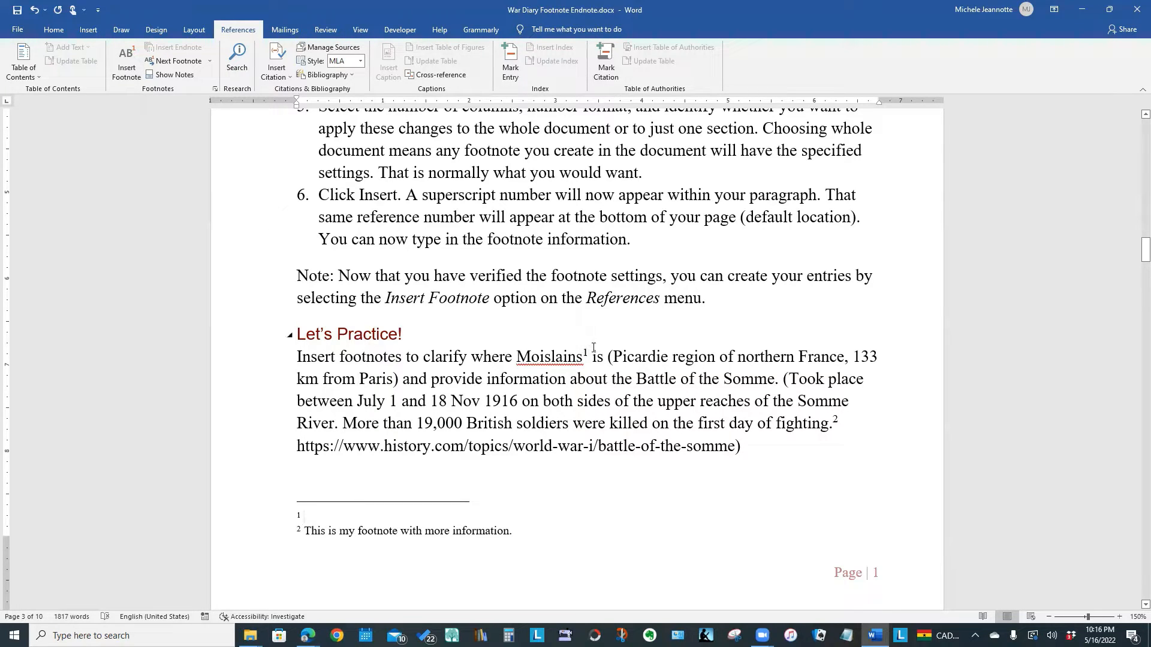
Step: Enter "This is my first footnote" as the text of the footnote attached to "Moislains"
mouse_move(586, 353)
mouse_move(835, 423)
left_click_drag(834, 423, 840, 423)
left_click(590, 357)
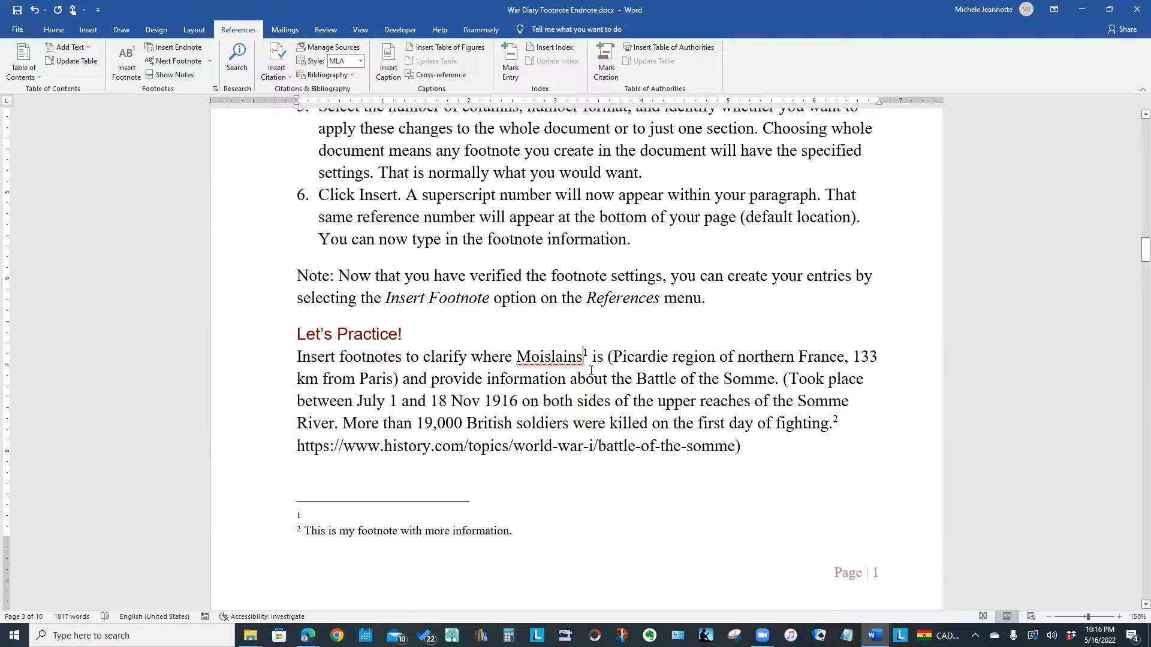
left_click(323, 517)
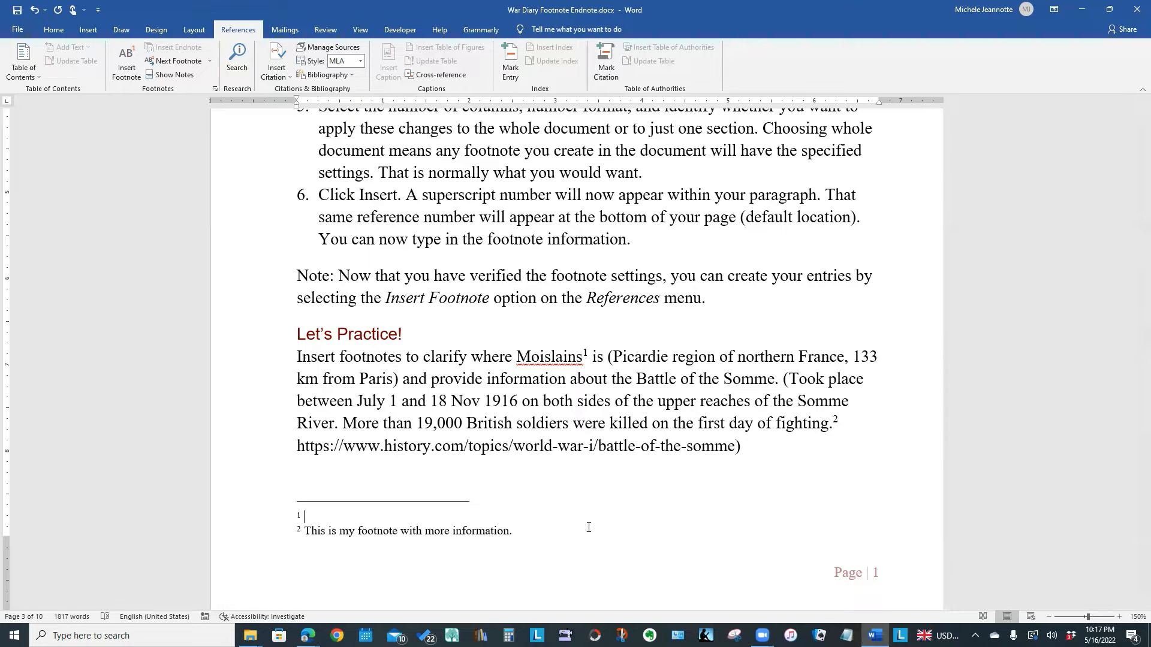
type("This is my first footnote")
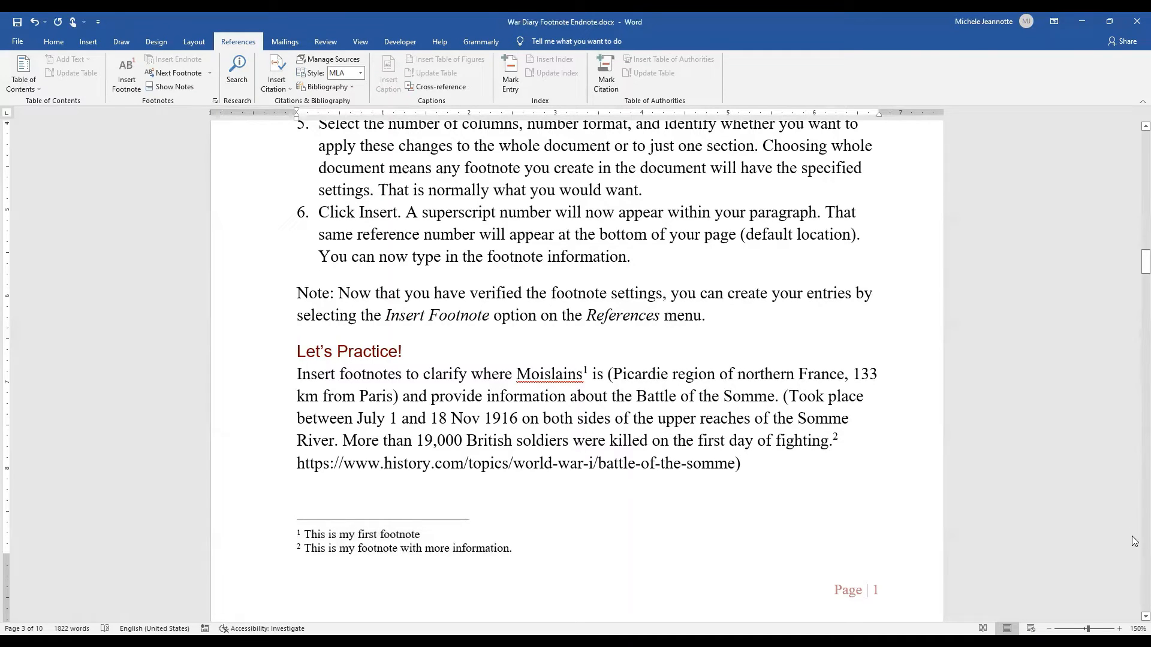
Step: Review the sections on finding and deleting footnotes, and check both superscript reference marks in the practice paragraph
scroll(1134, 542, "down", 7)
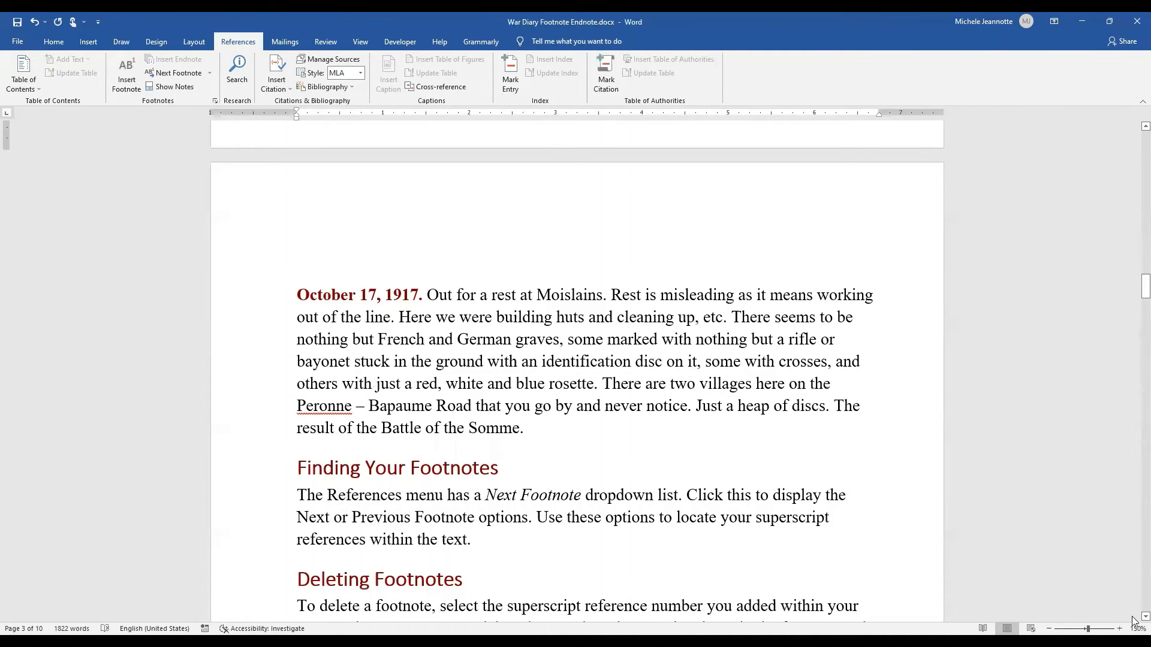
scroll(1134, 621, "down", 2)
scroll(1133, 621, "down", 3)
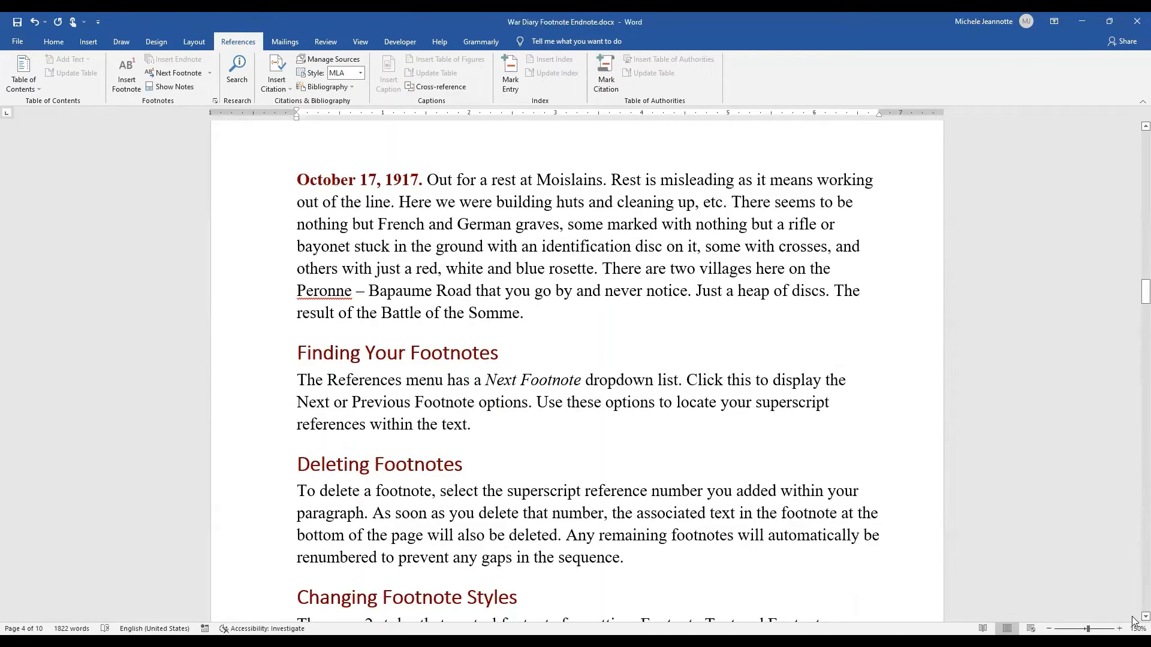
left_click(1144, 140)
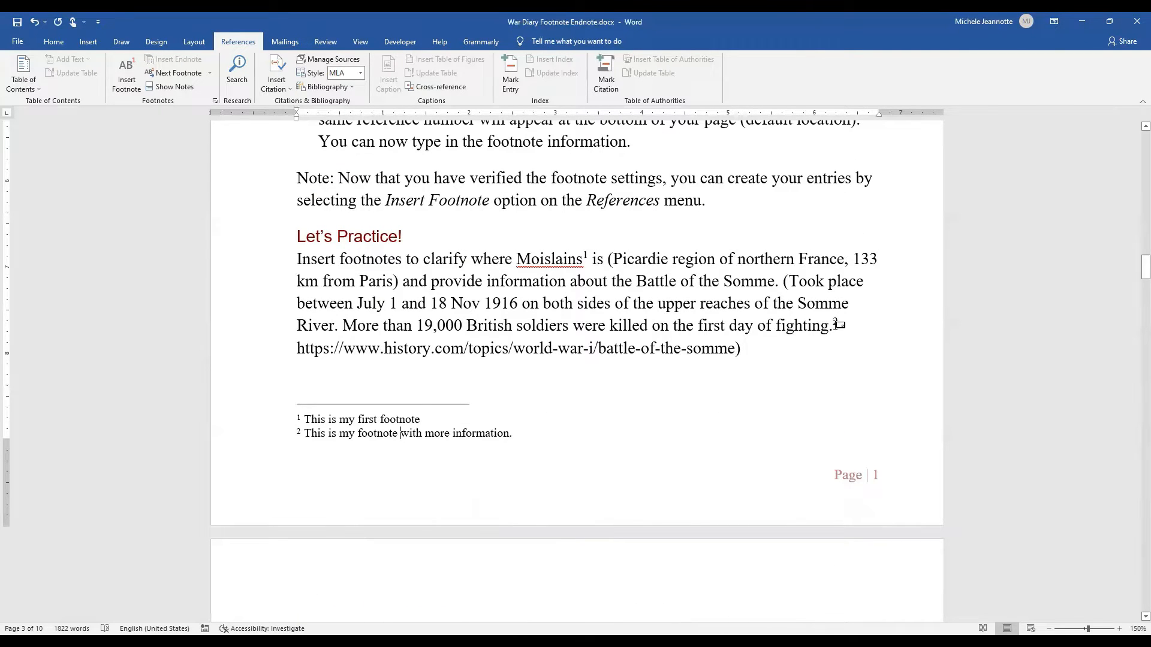
left_click(836, 323)
key("shift+Right")
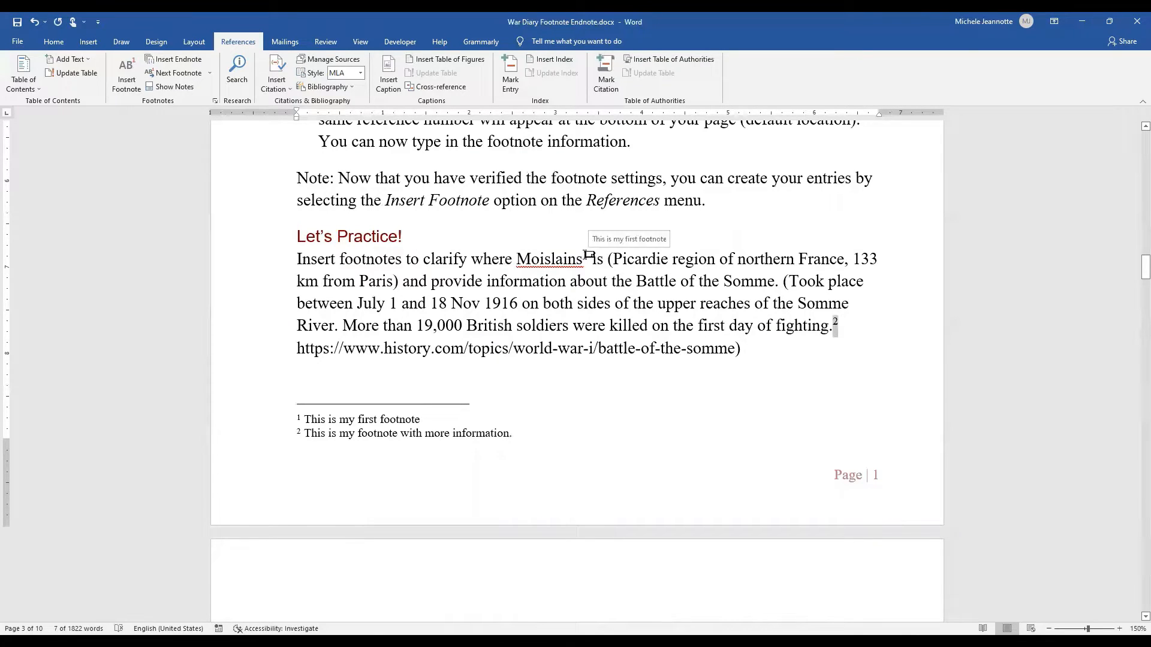
left_click_drag(584, 256, 591, 256)
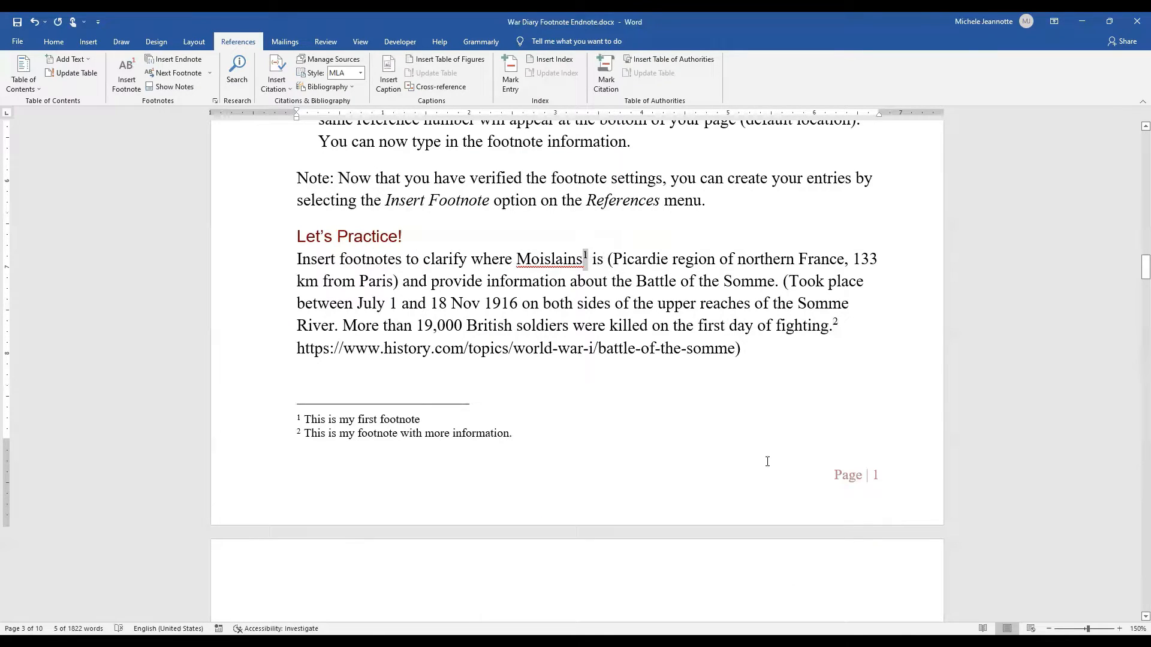
left_click(788, 479)
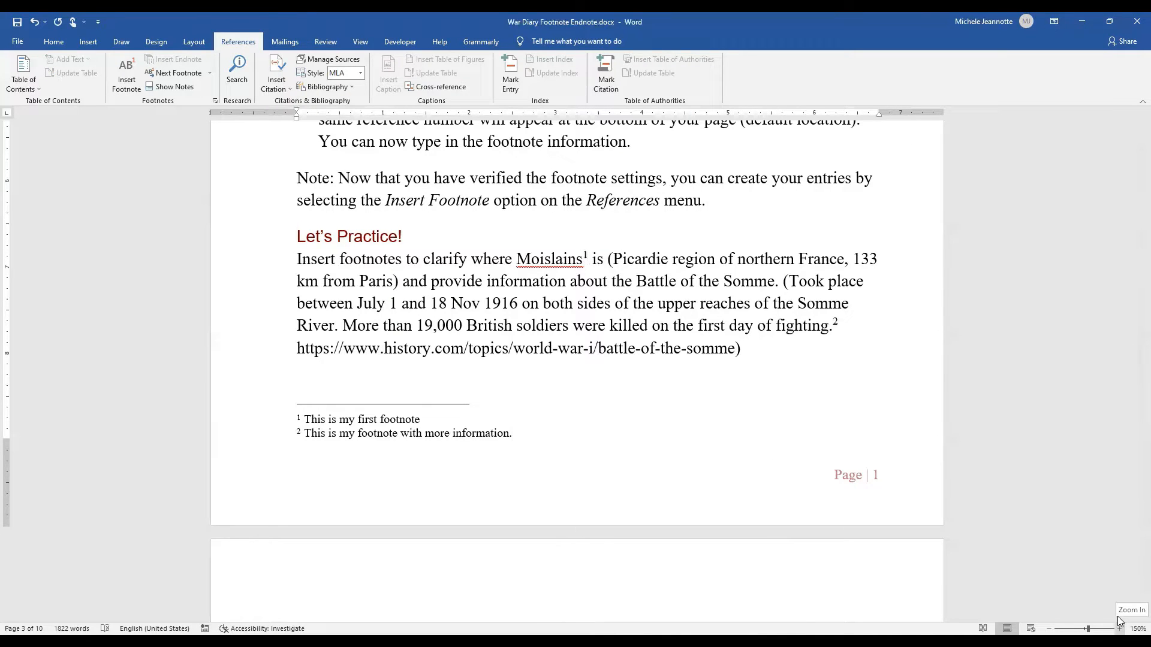
Step: Go to the next footnote reference, starting from the note paragraph above Let's Practice!
left_click(1116, 617)
left_click(1116, 618)
left_click(1116, 617)
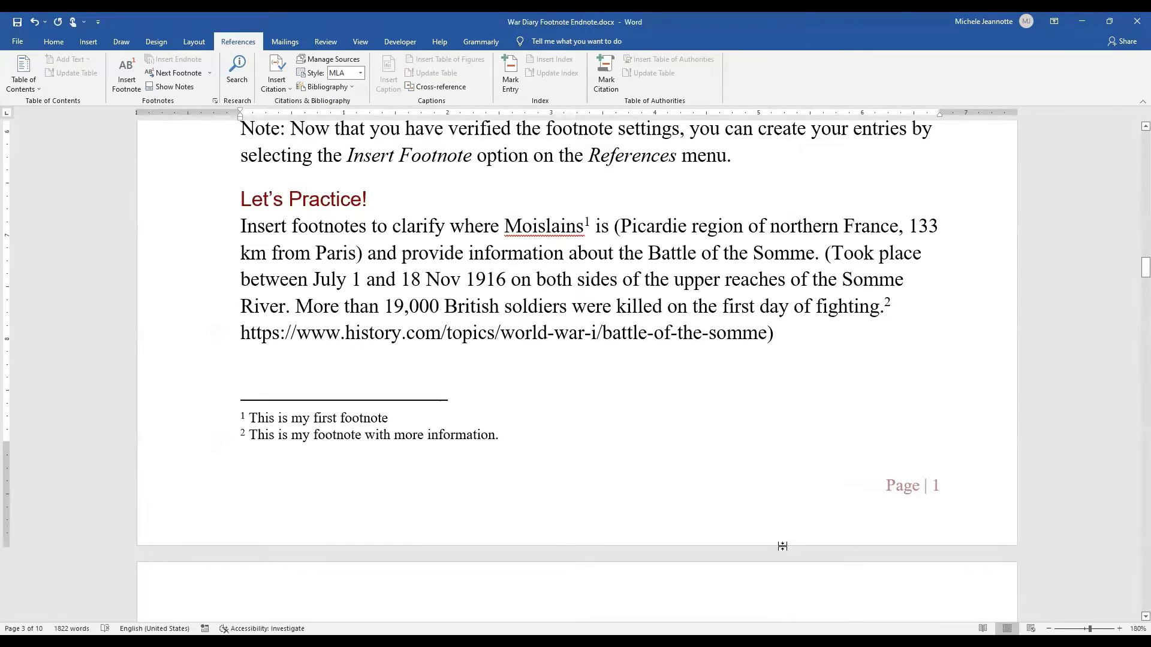
left_click(240, 154)
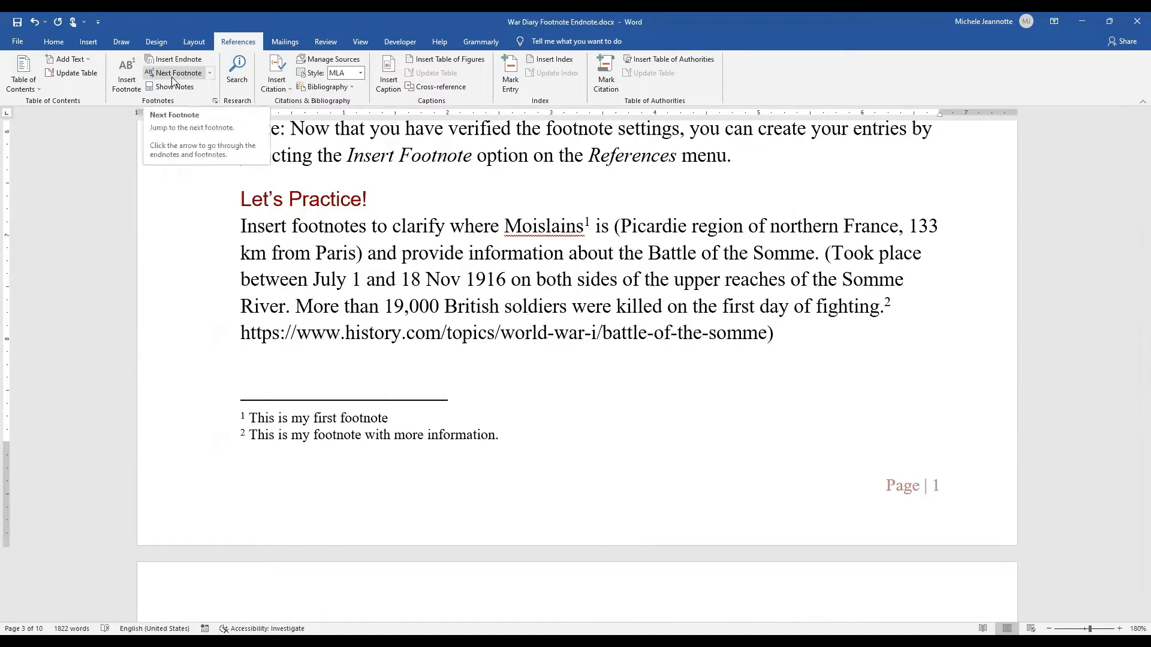
left_click(210, 73)
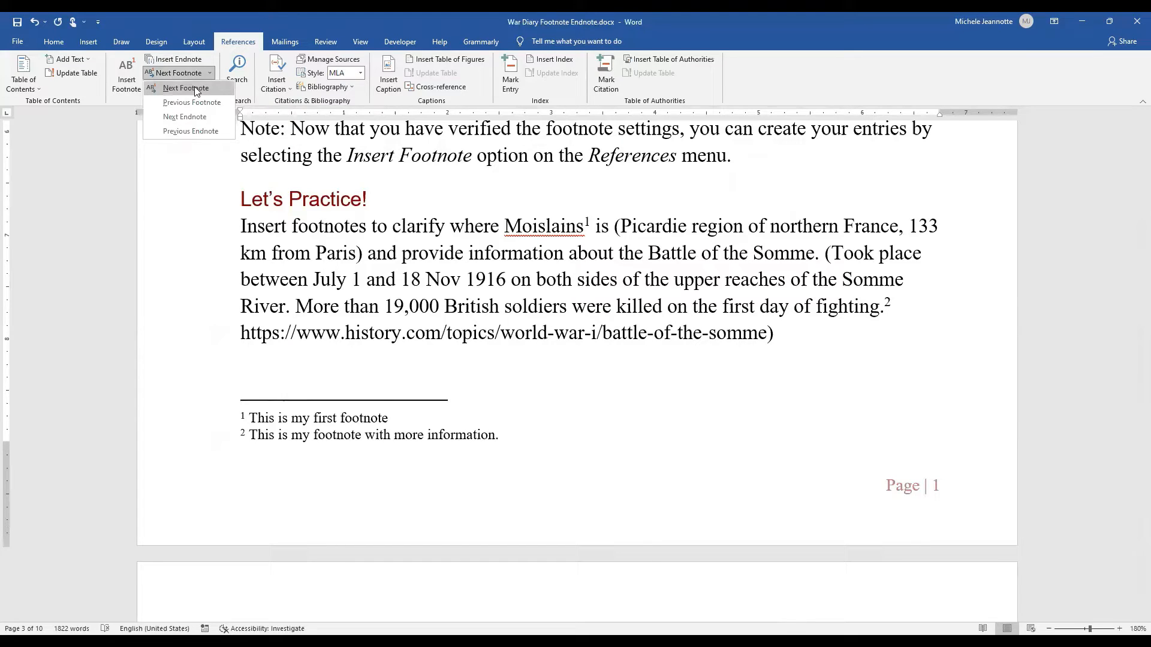
left_click(194, 86)
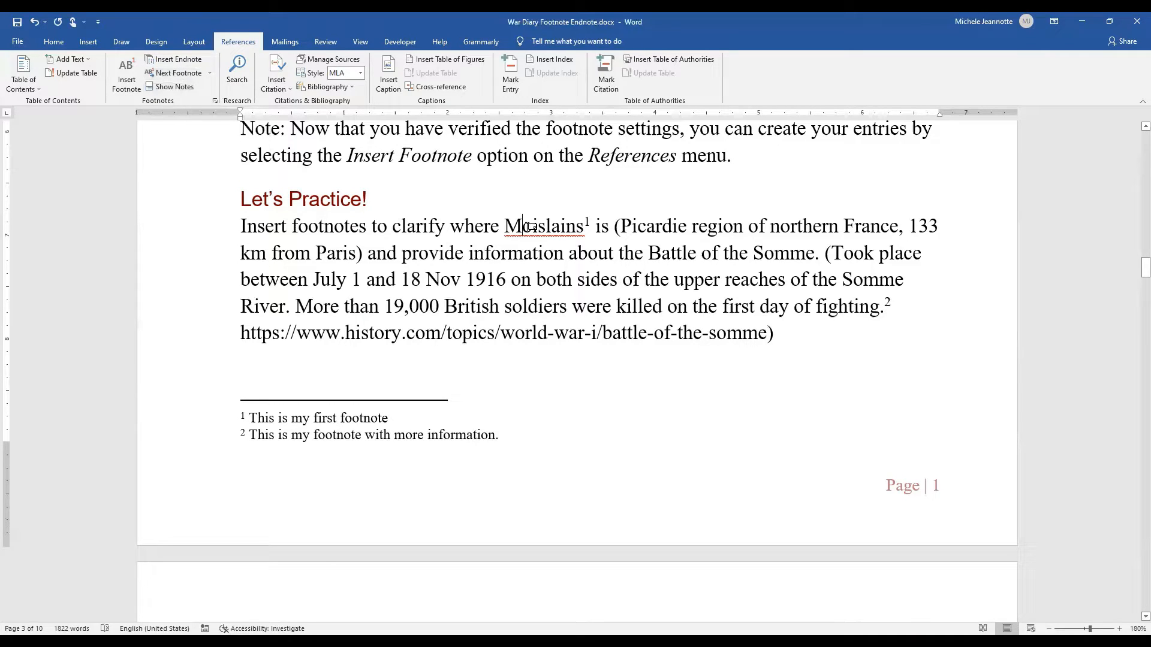
Step: Go through the next two footnote references, starting before "Moislains" in the practice paragraph, and preview the note attached after "fighting."
double_click(531, 228)
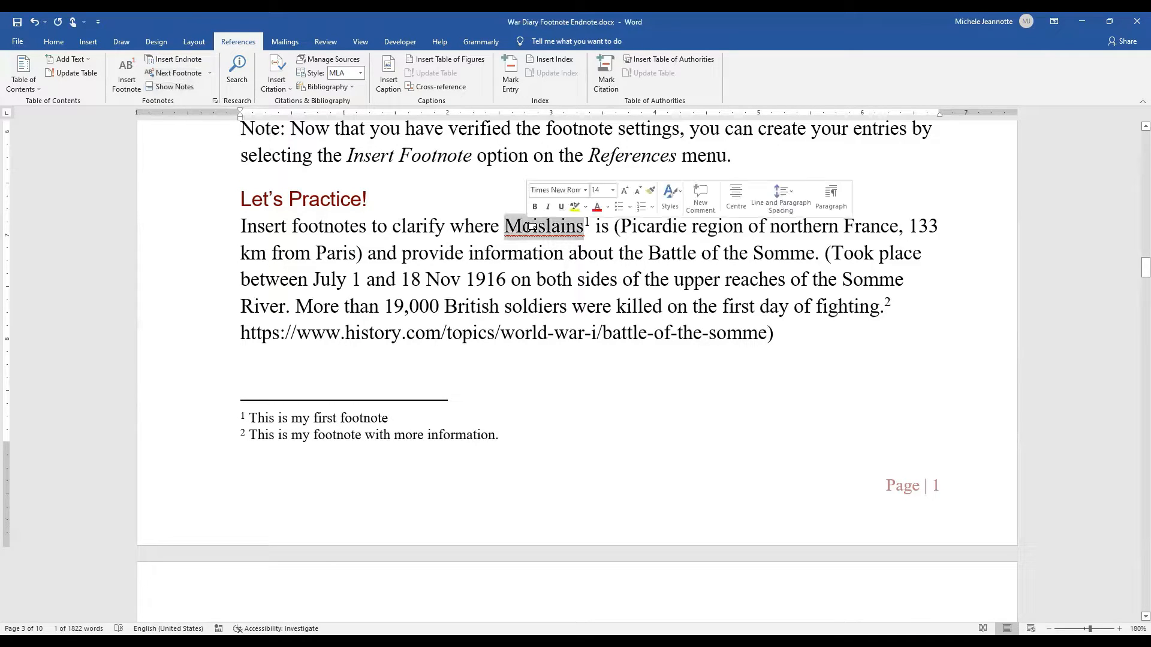
left_click(401, 231)
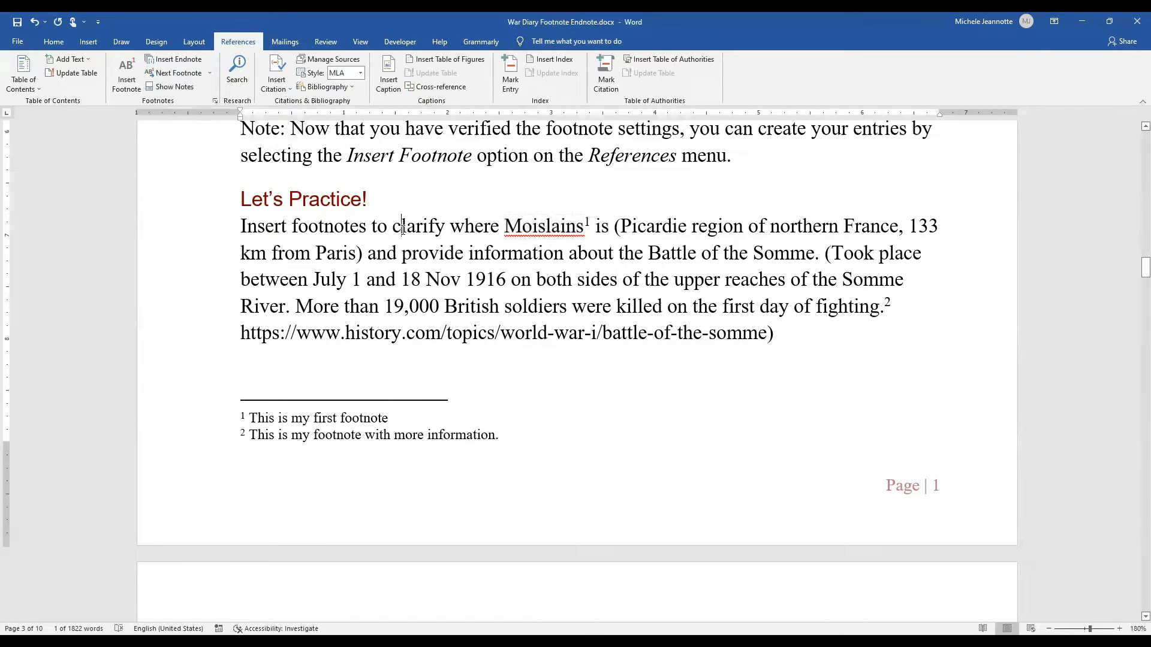
left_click(209, 72)
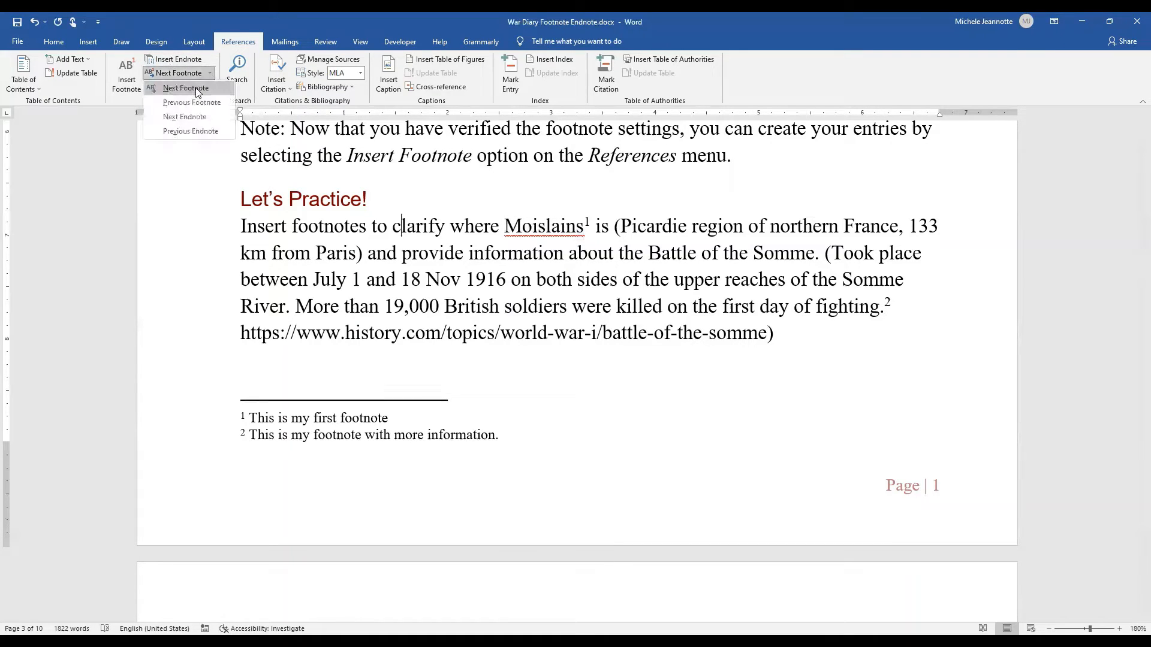
left_click(195, 88)
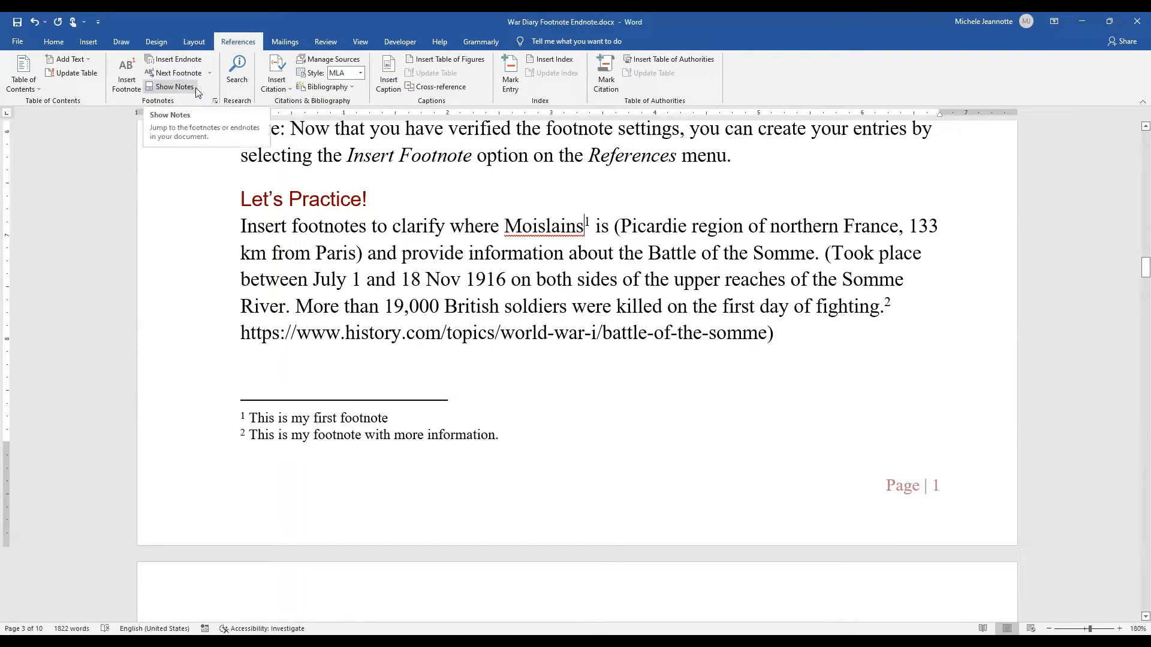
left_click(182, 70)
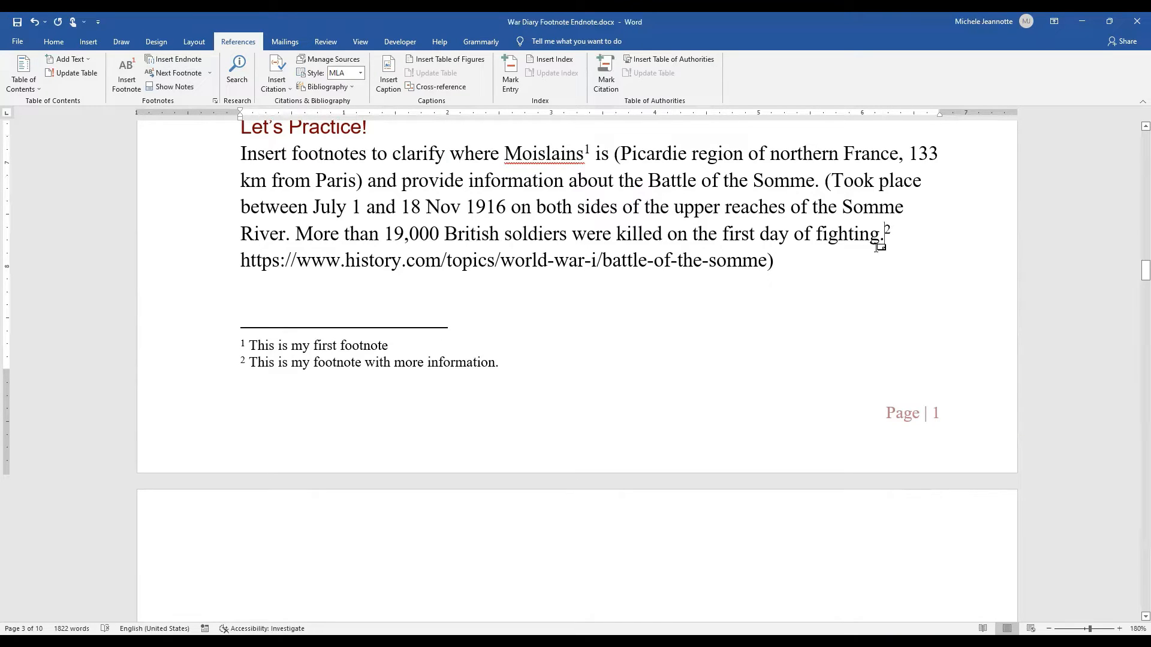
mouse_move(877, 247)
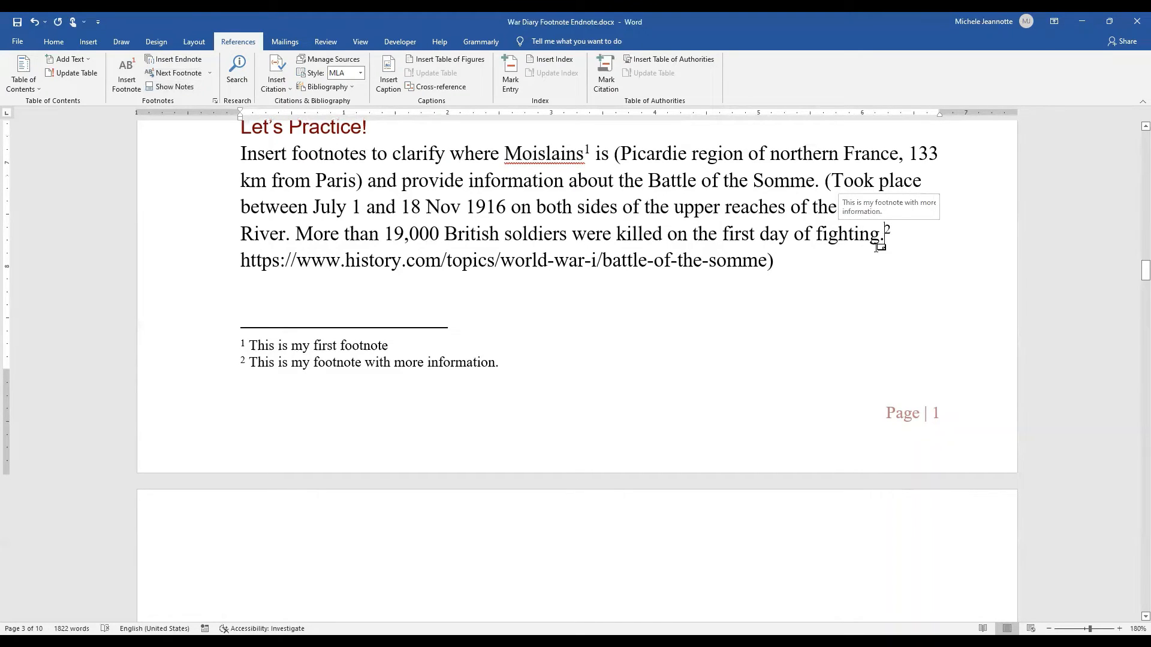
Step: Show the note text belonging to the reference after "fighting." and look over the sections on finding and deleting footnotes
left_click(173, 88)
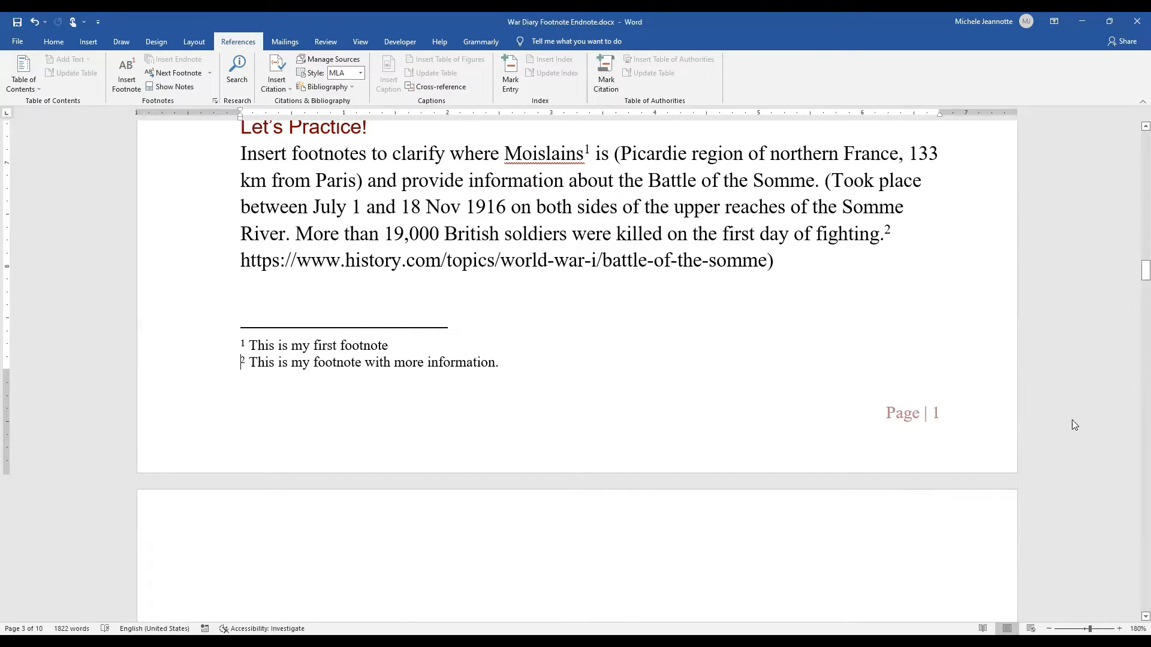
scroll(1135, 413, "down", 5)
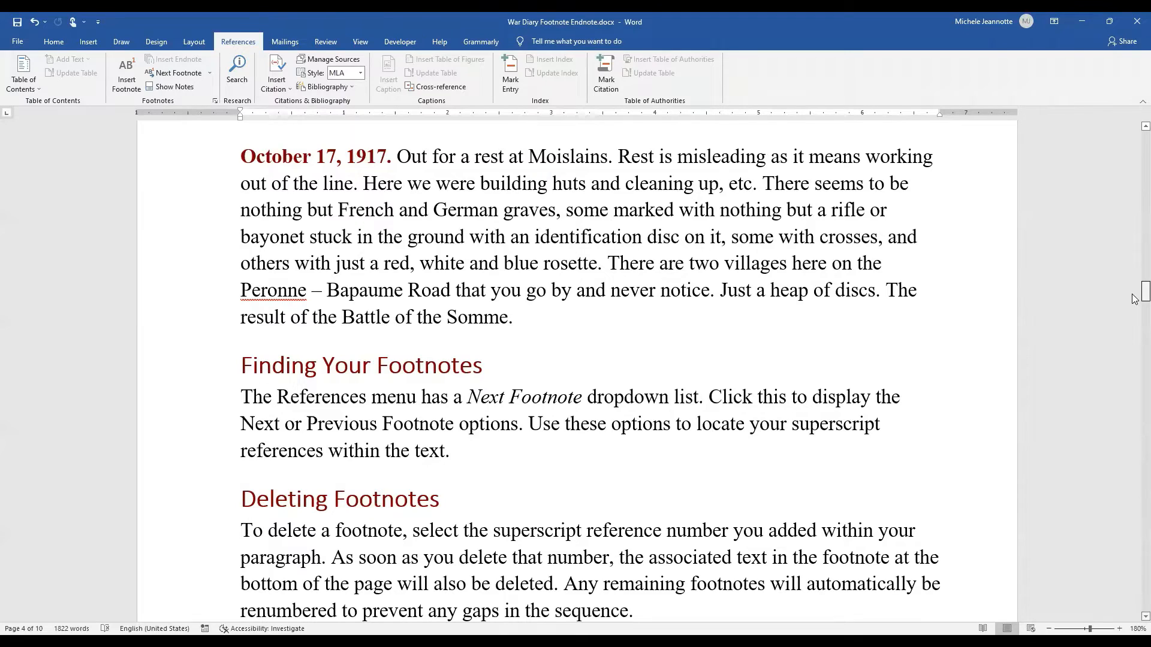
left_click_drag(1135, 298, 1134, 268)
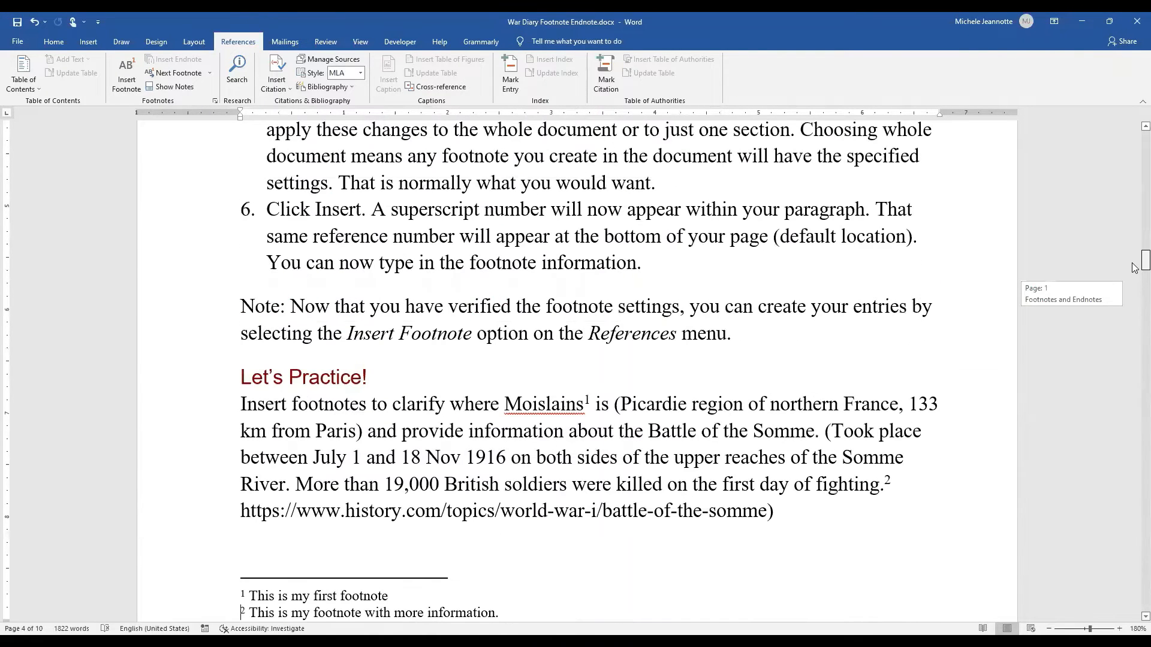
Step: Delete the footnote on "Moislains" by removing its superscript reference number from the practice paragraph
left_click(887, 483)
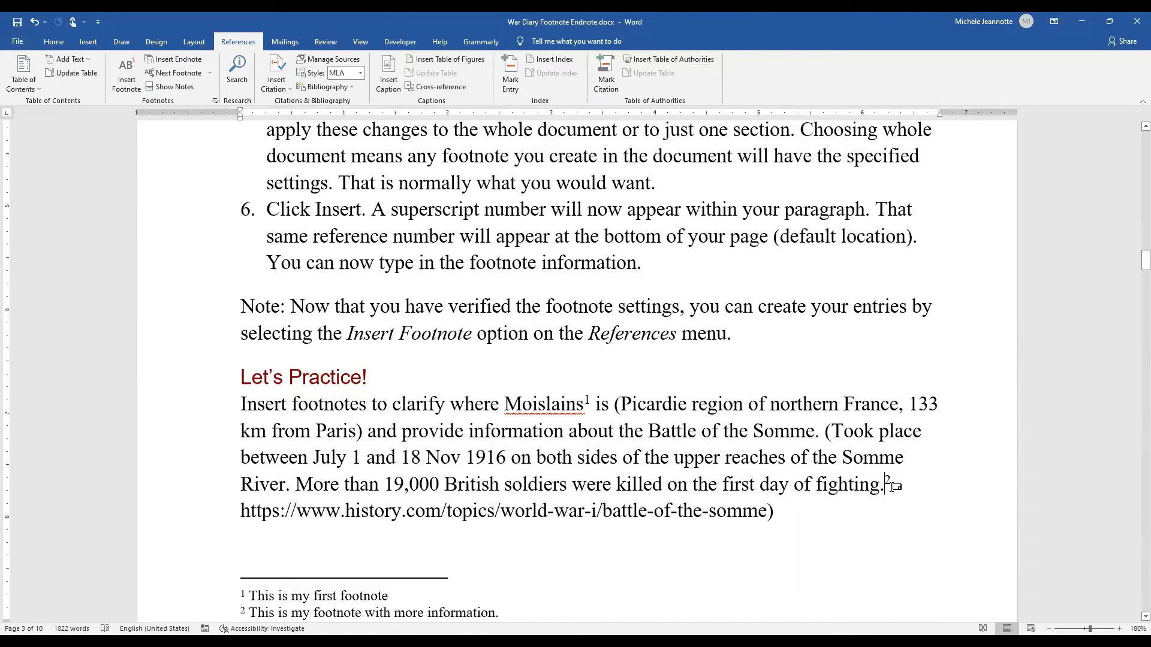
left_click(588, 399)
left_click_drag(584, 400, 592, 400)
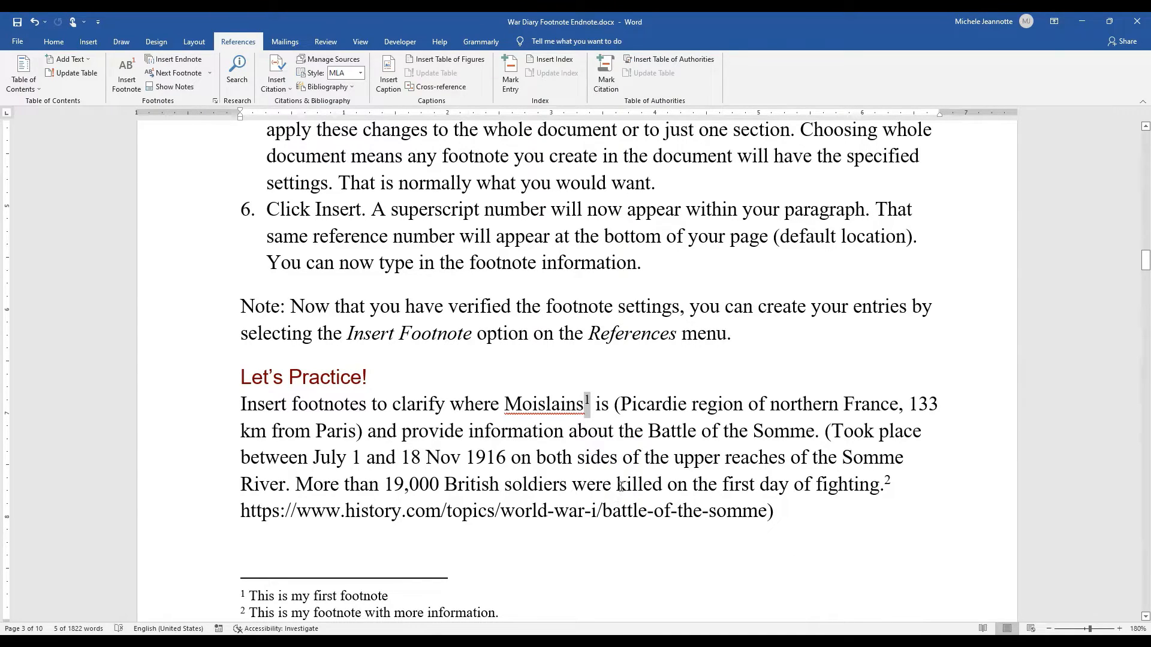
key("Delete")
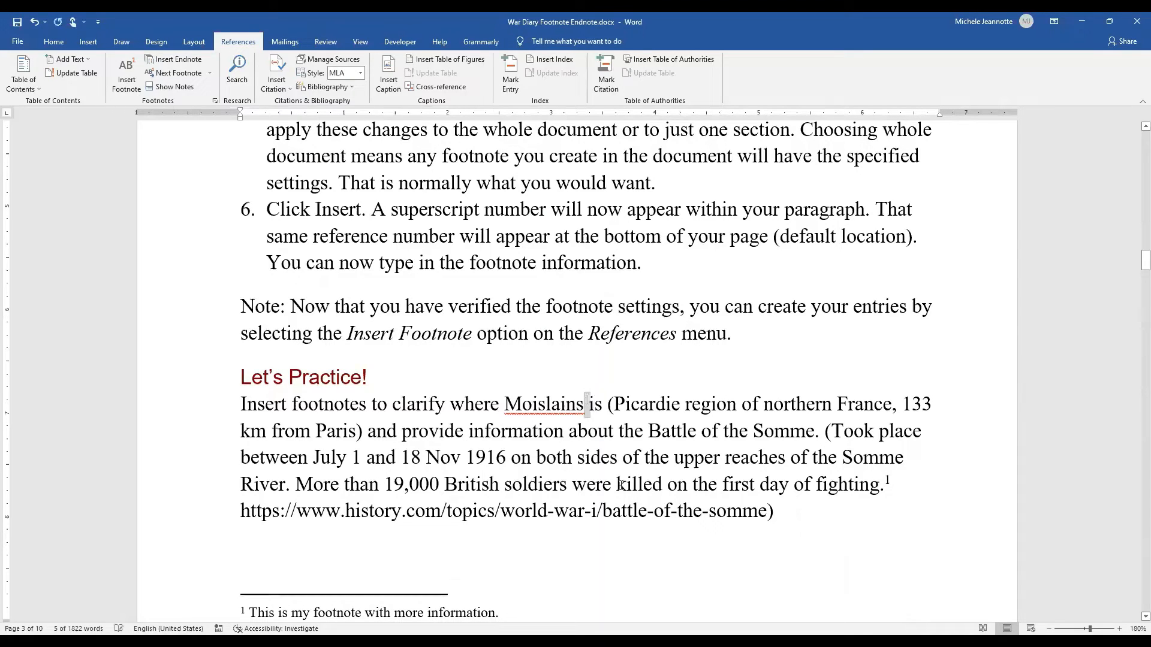
scroll(781, 359, "down", 2)
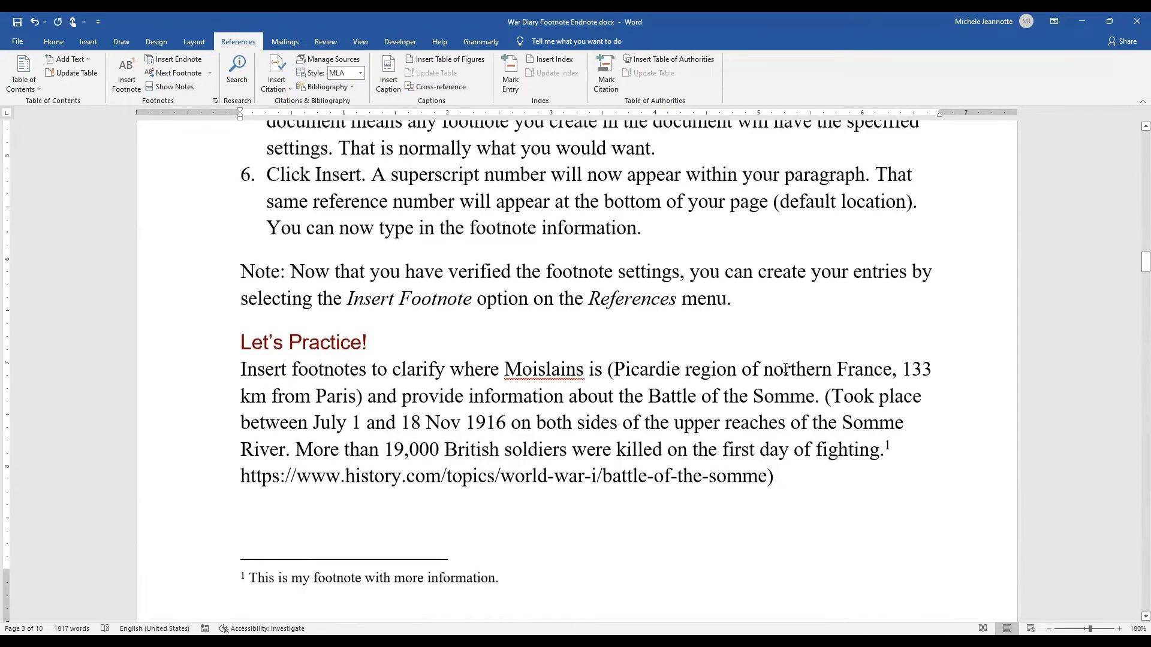
Step: Examine the remaining footnote's text at the end of the page and its superscript reference after "fighting."
left_click(173, 504)
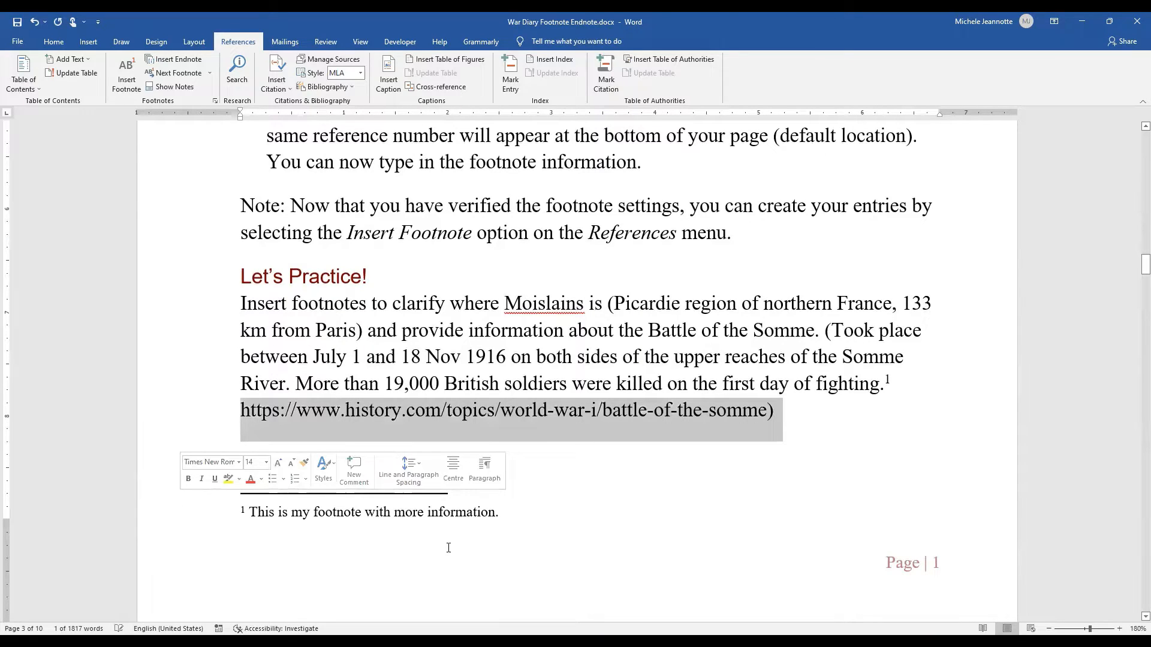
left_click(167, 515)
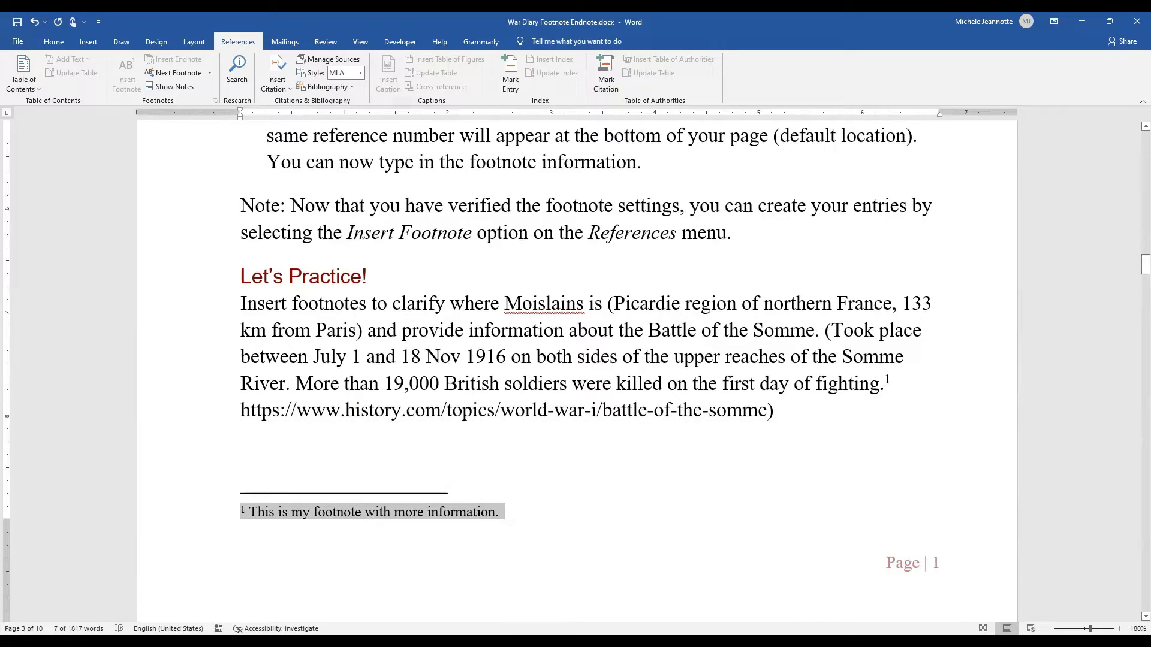
left_click(886, 384)
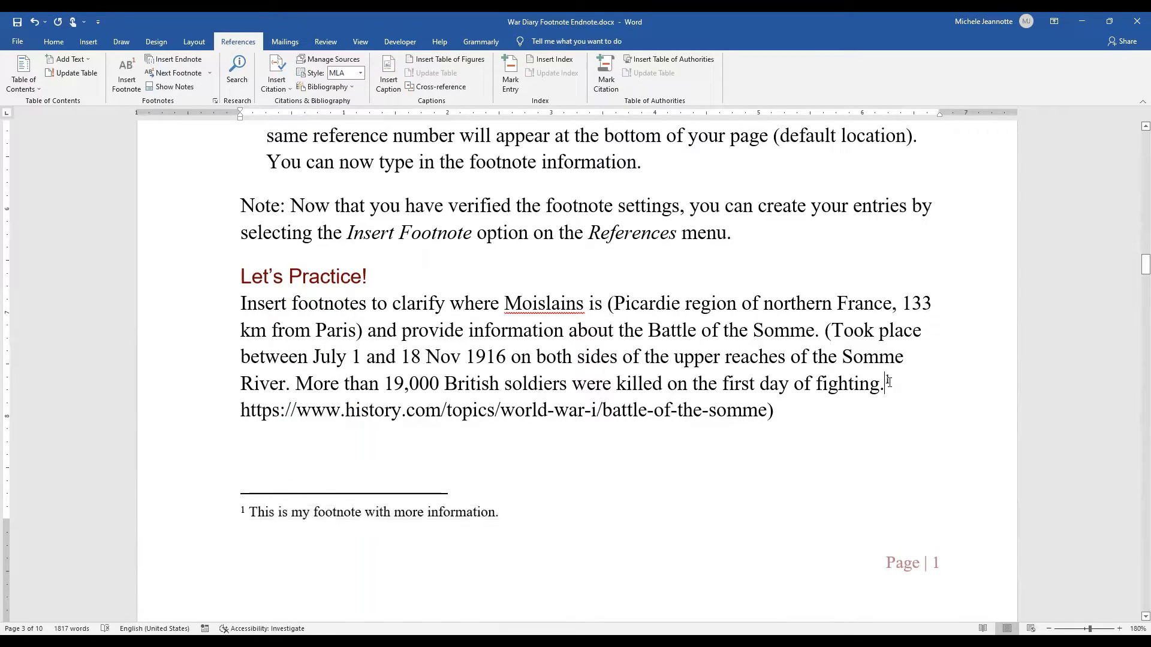
left_click_drag(885, 383, 895, 384)
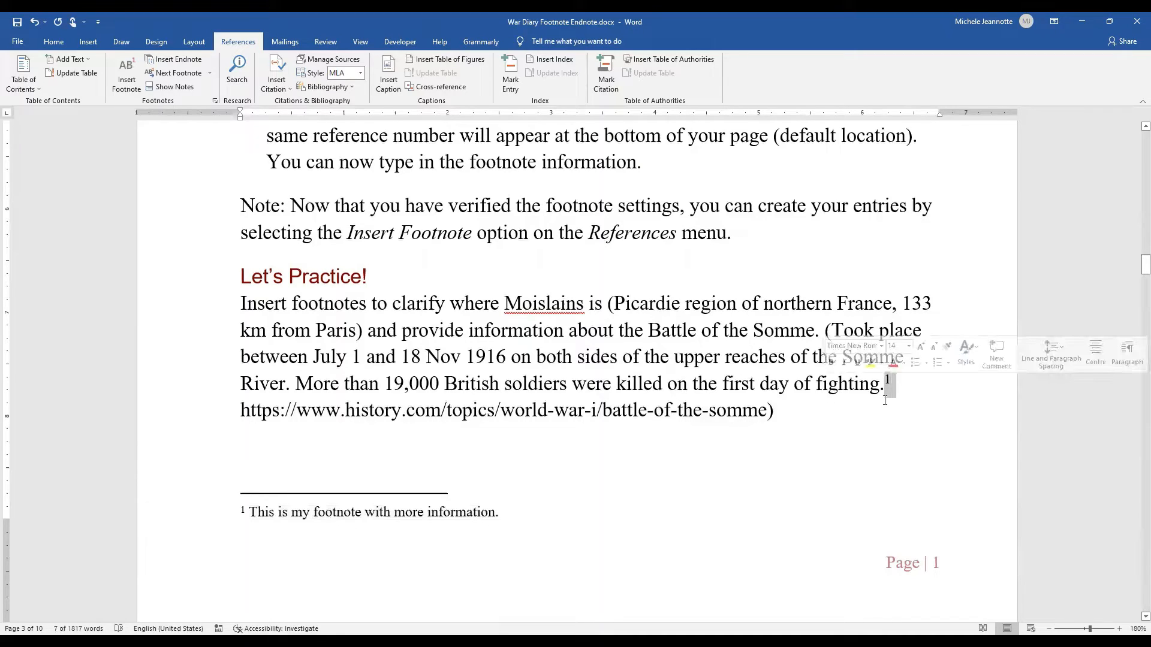
key("Left")
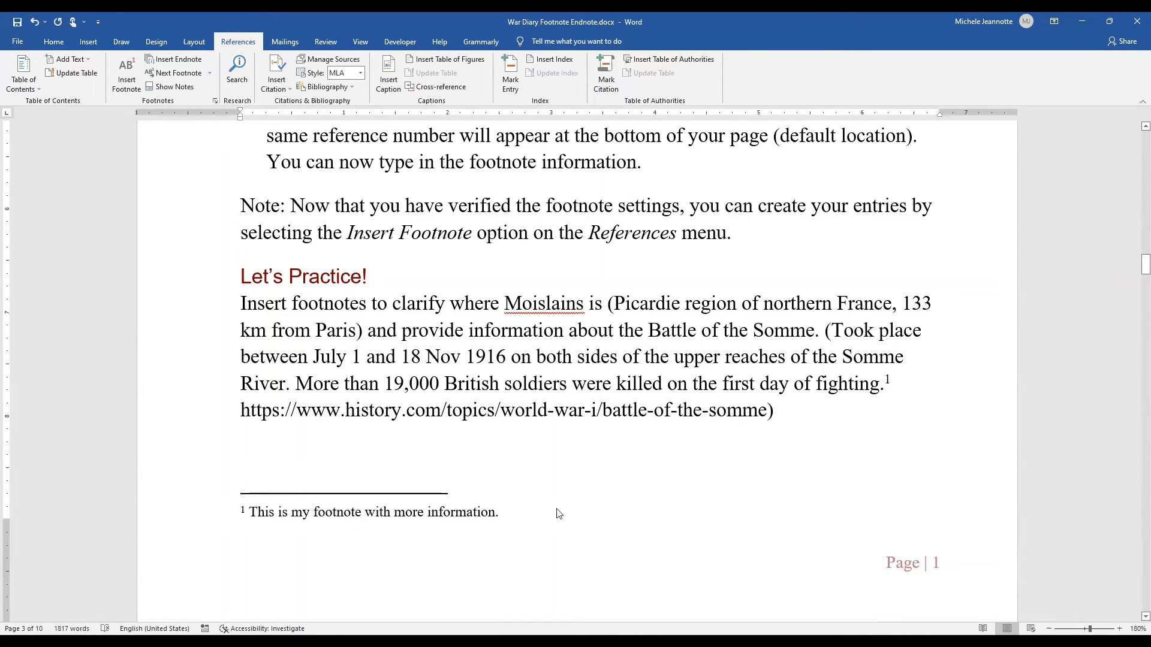
triple_click(572, 514)
left_click(588, 520)
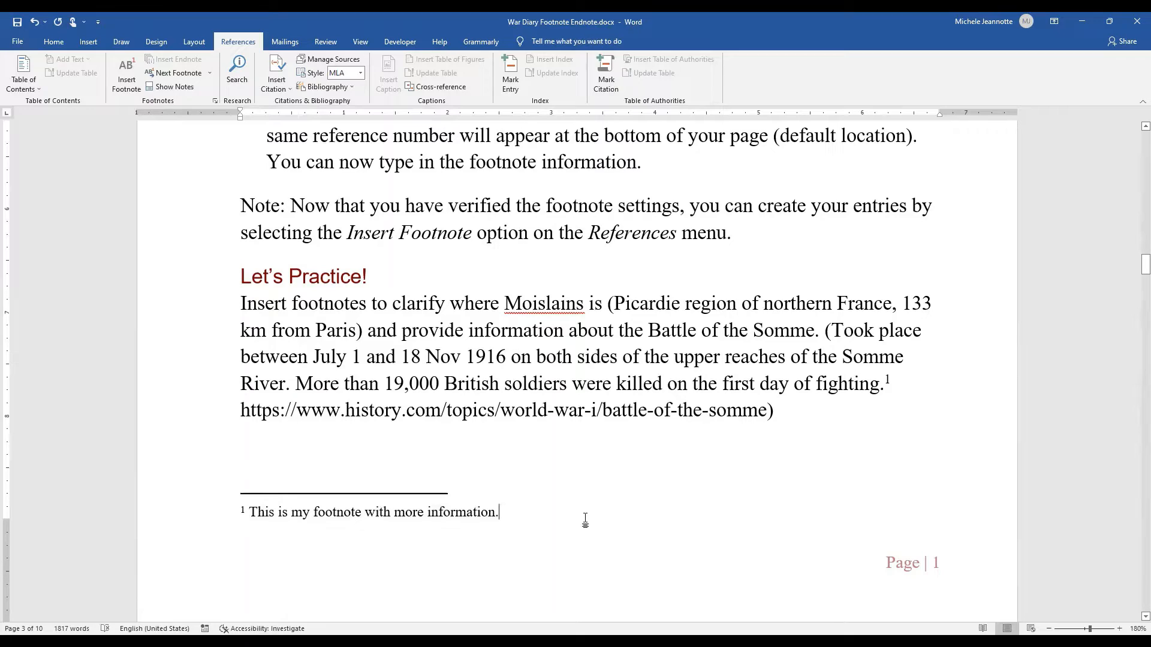
left_click(201, 519)
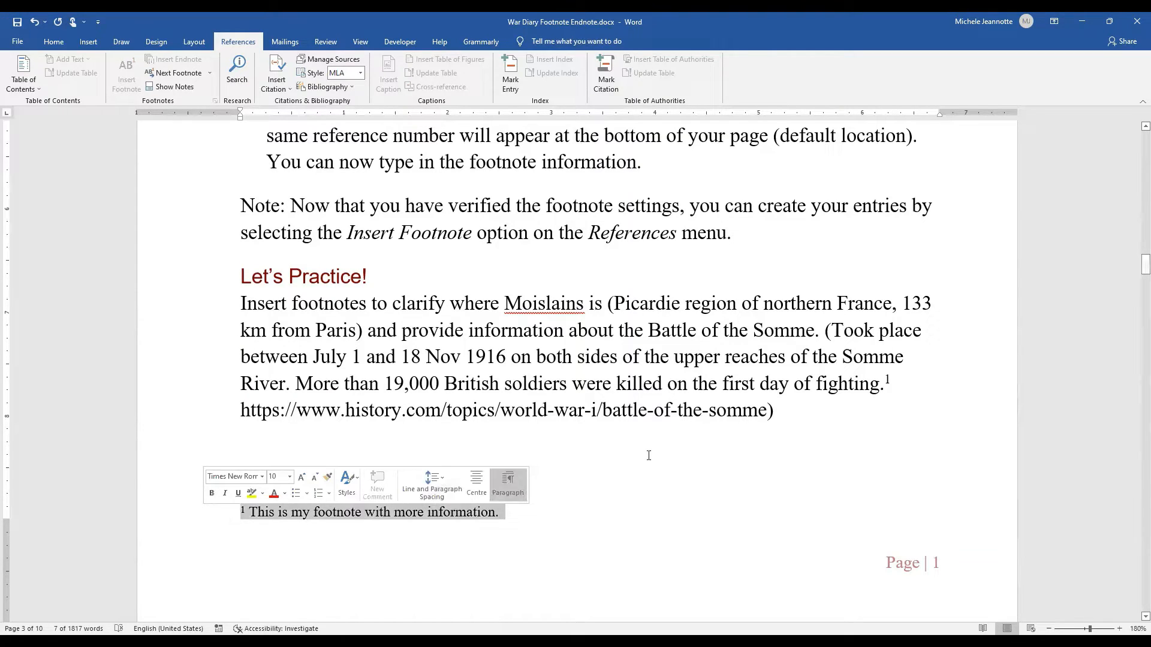
left_click_drag(887, 376, 892, 377)
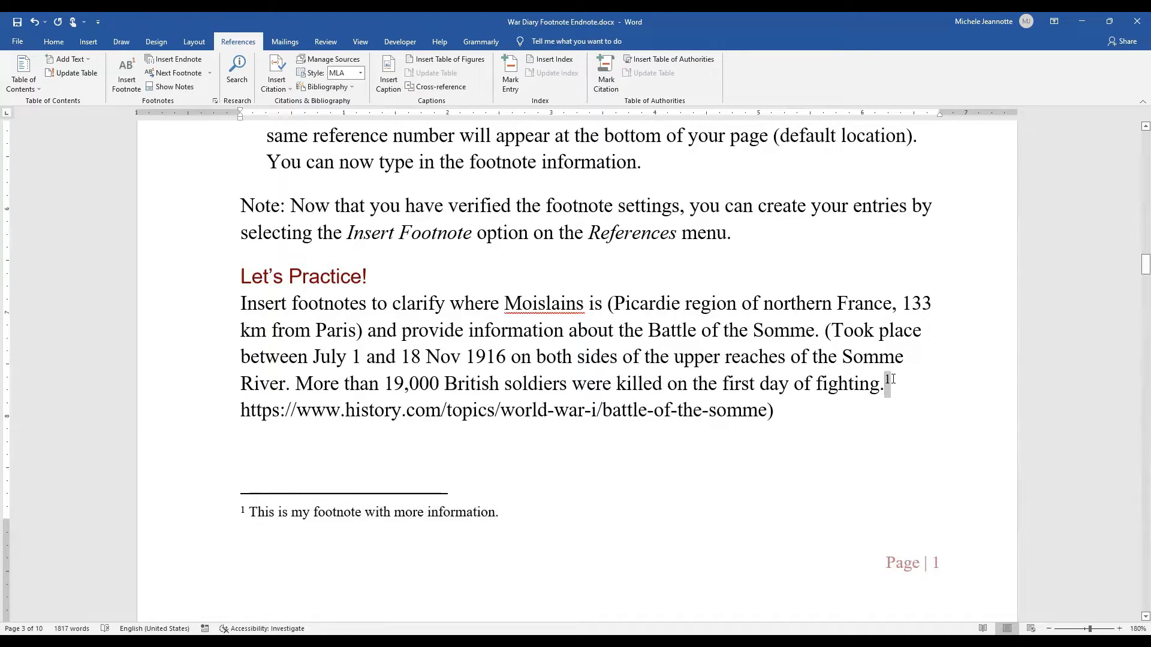
left_click(888, 380)
Step: Read the Deleting Footnotes and Changing Footnote Styles sections, and return to the practice paragraph
scroll(1134, 391, "down", 8)
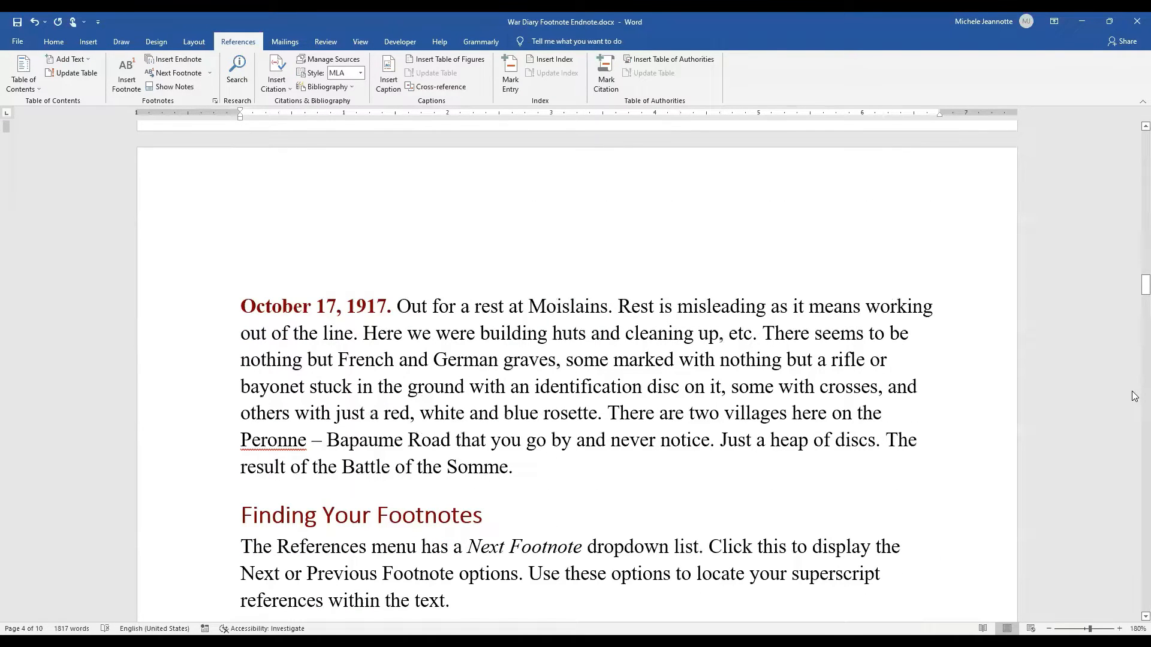
scroll(1135, 396, "down", 10)
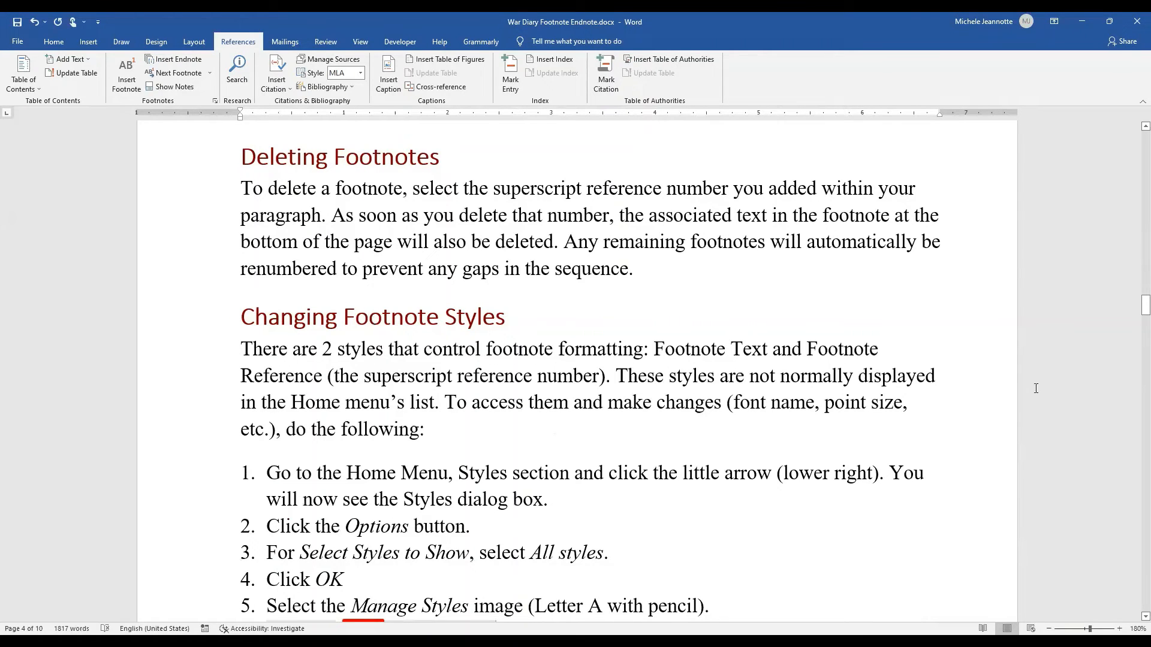
scroll(1135, 228, "up", 15)
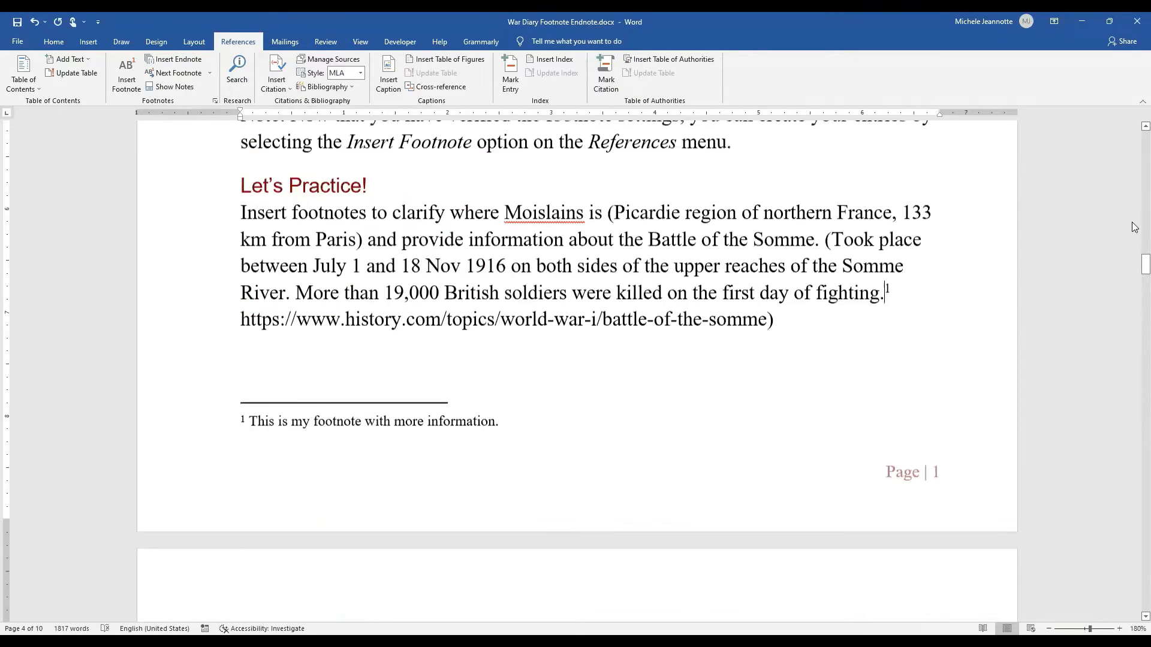
scroll(1135, 228, "up", 1)
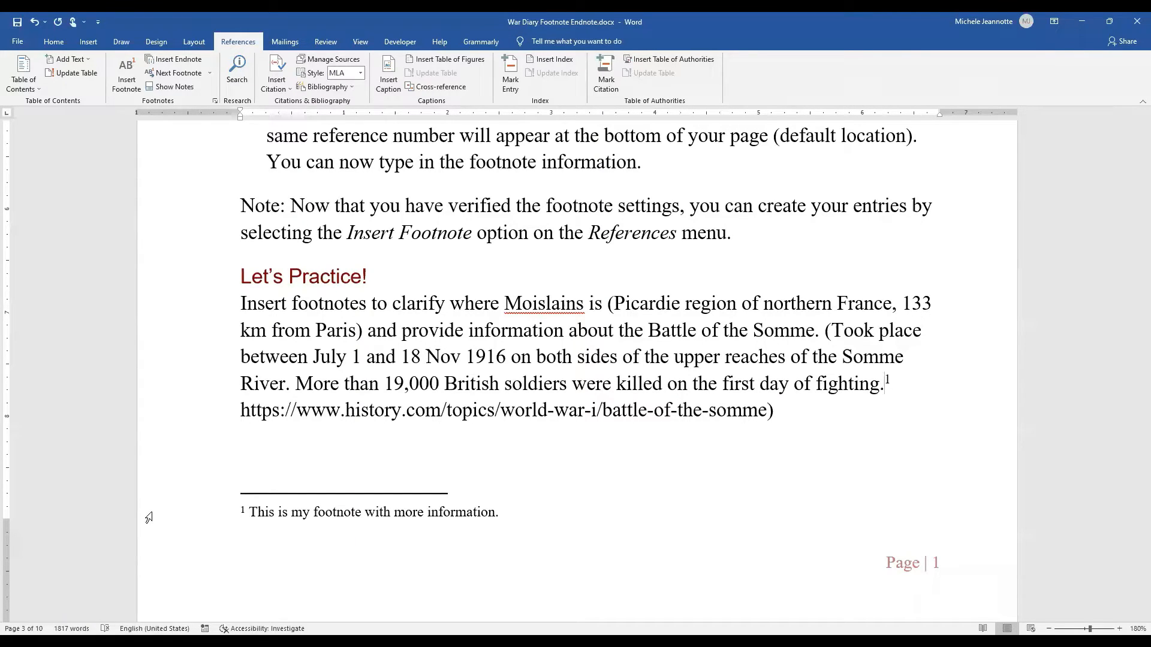
Step: Preview a 12-point font size on the whole footnote text without applying it
left_click(279, 356)
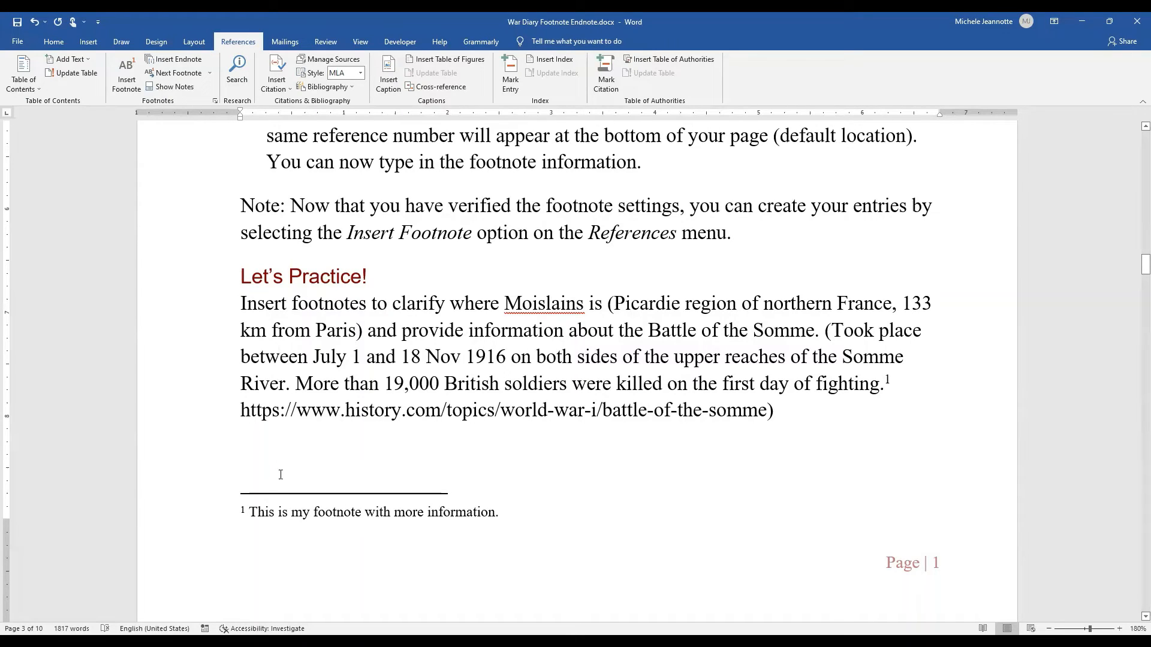
left_click(172, 513)
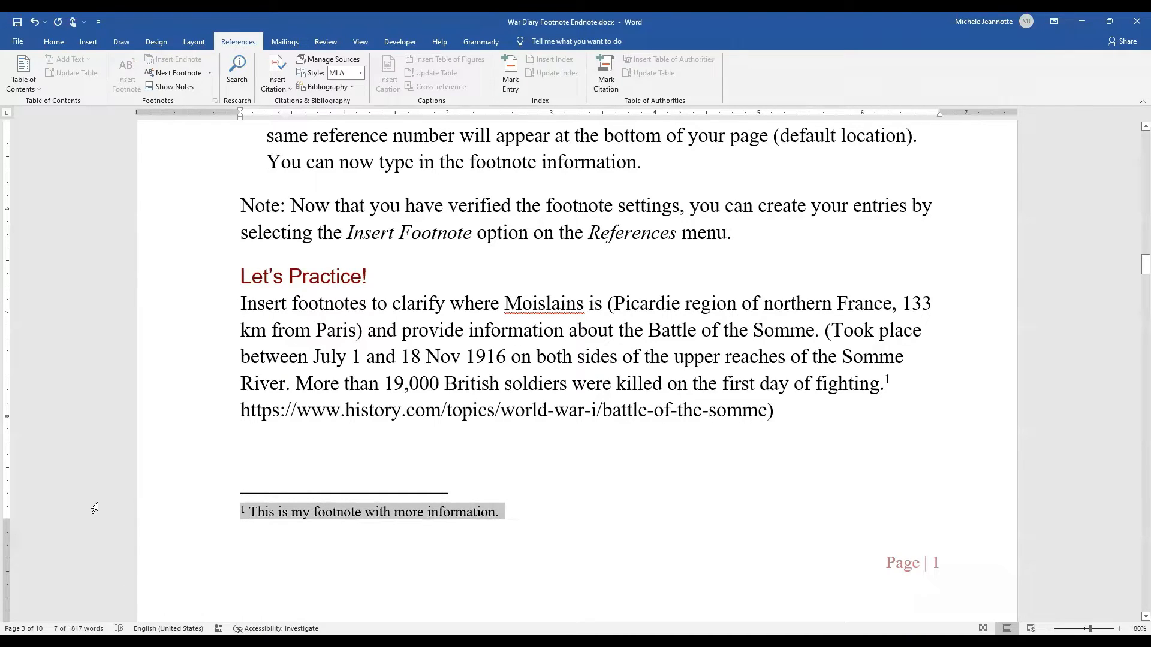
left_click(52, 42)
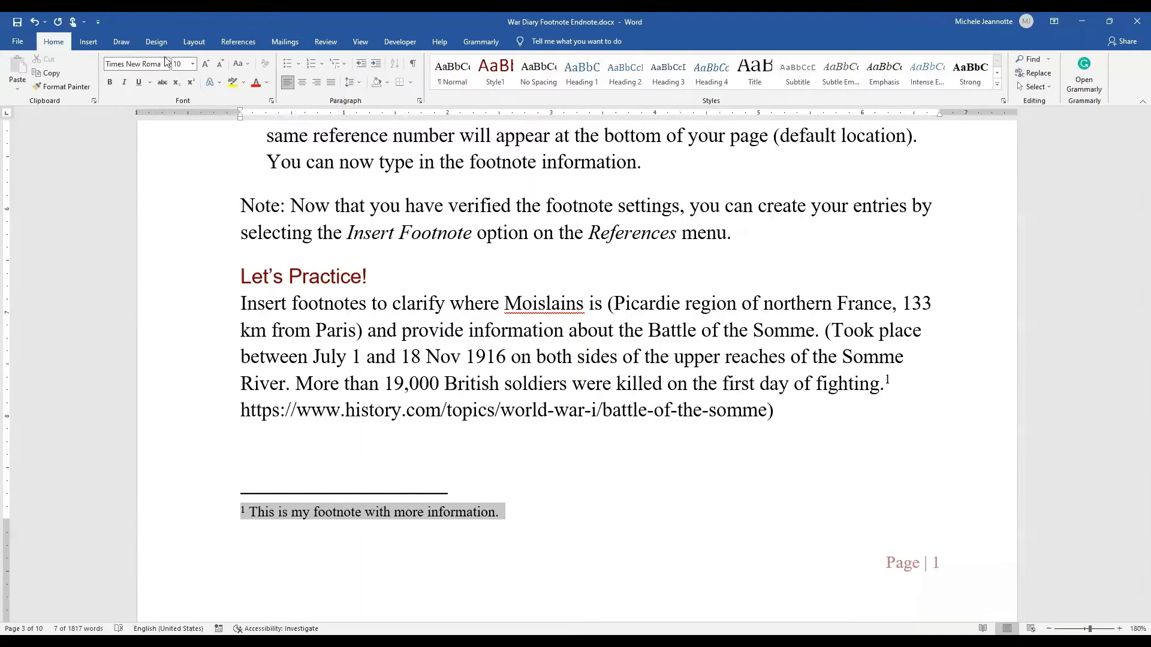
left_click(193, 64)
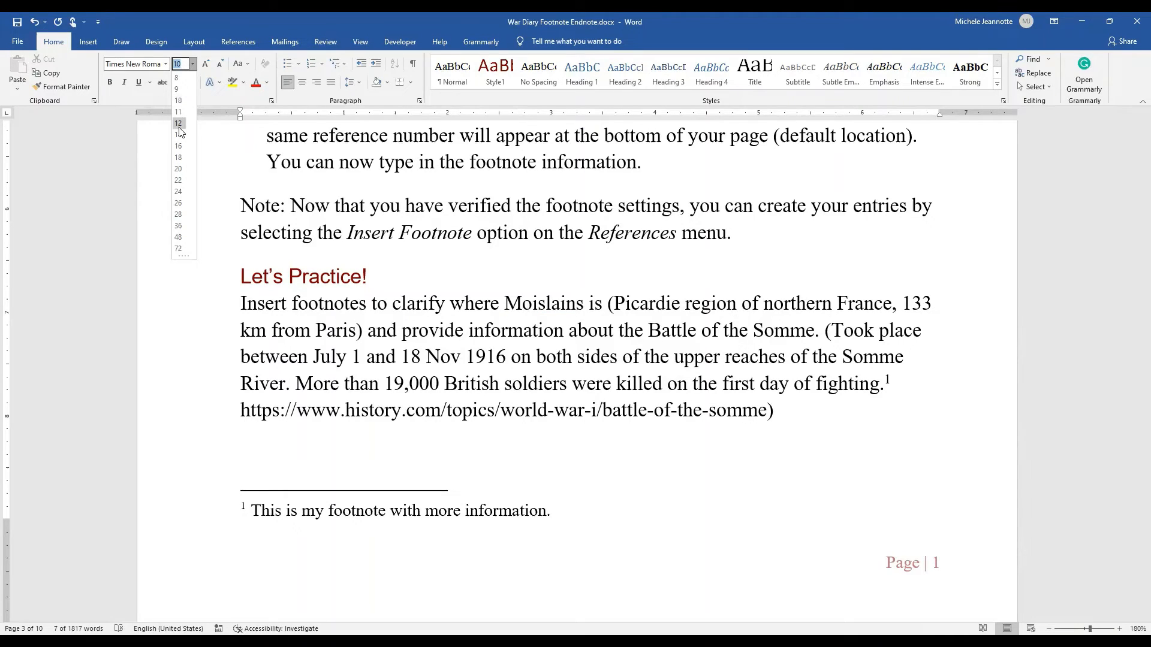
left_click(252, 449)
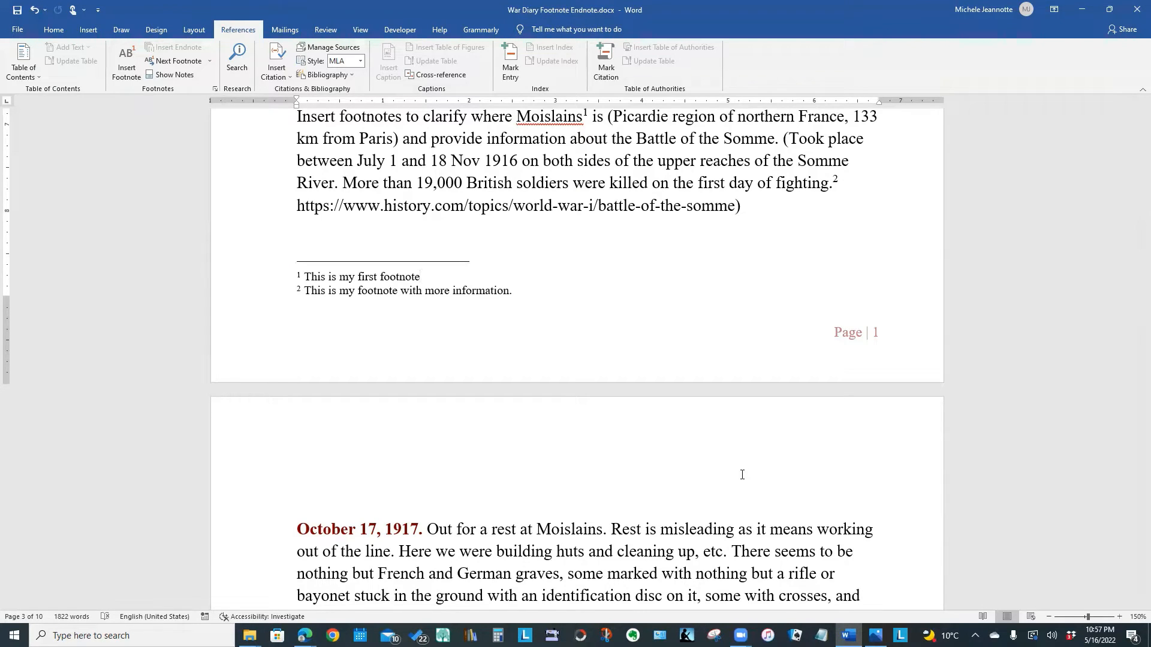
Step: Check the style gallery for footnote styles and open the full Styles list for the first footnote's text
left_click(348, 278)
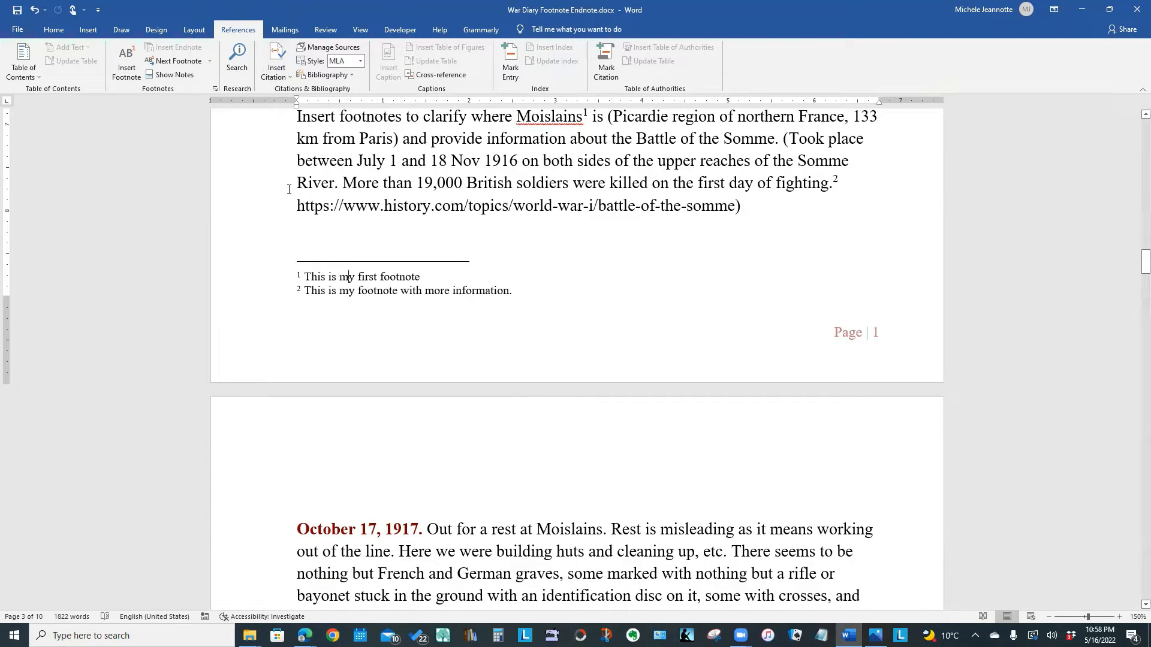
left_click(53, 29)
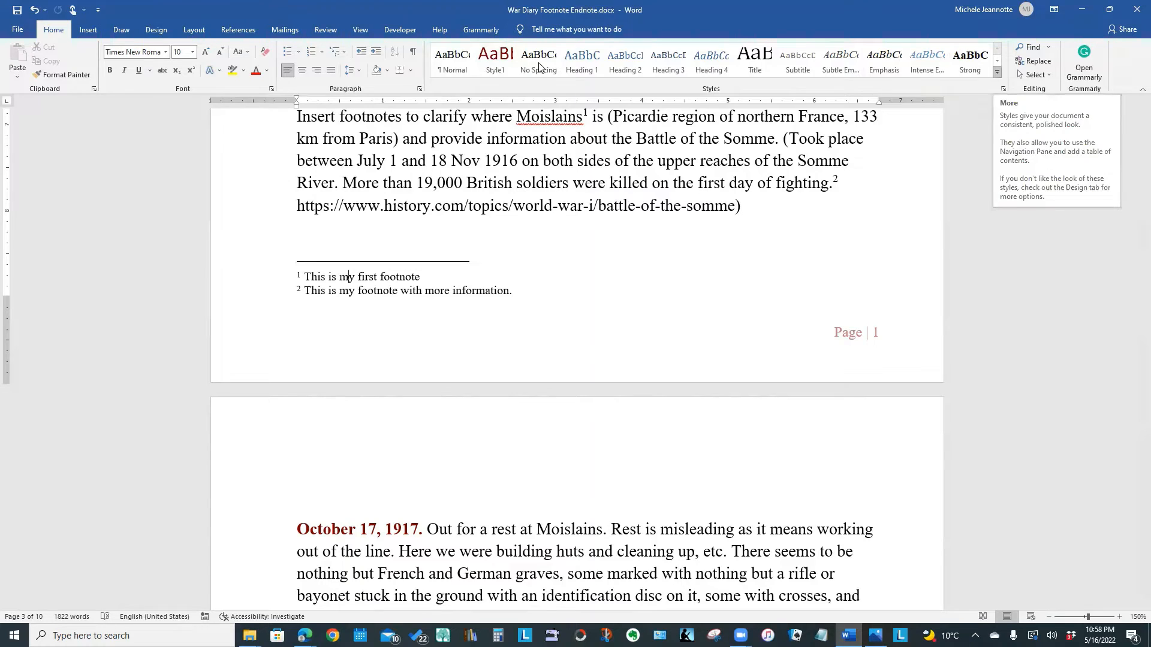
left_click(996, 72)
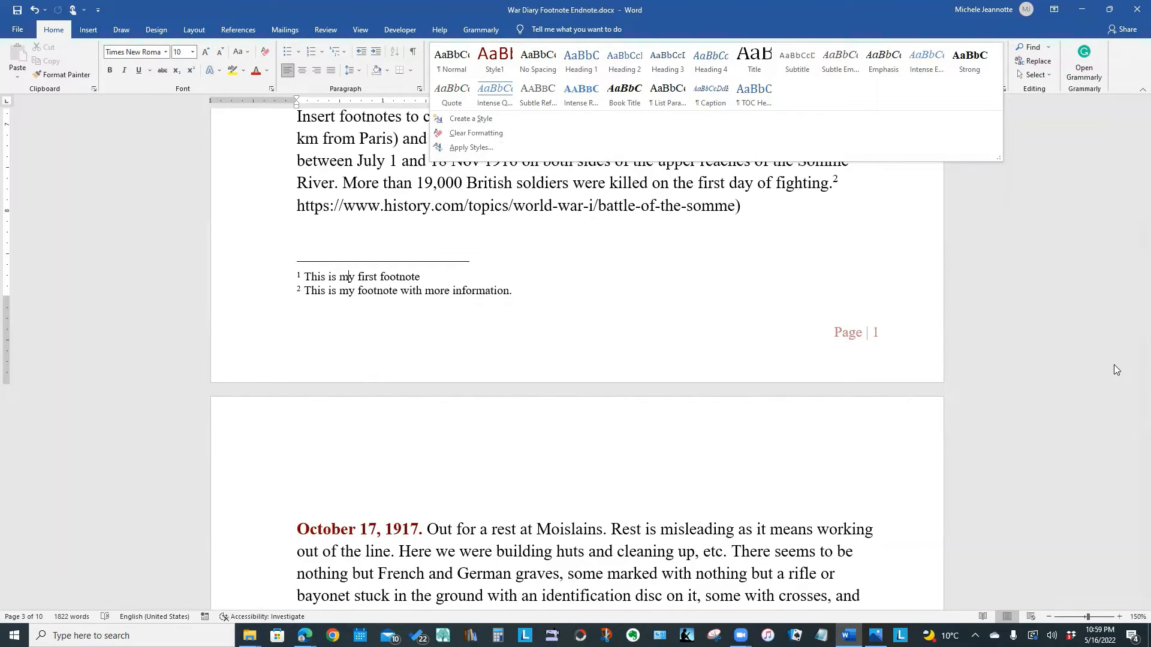
left_click(1014, 180)
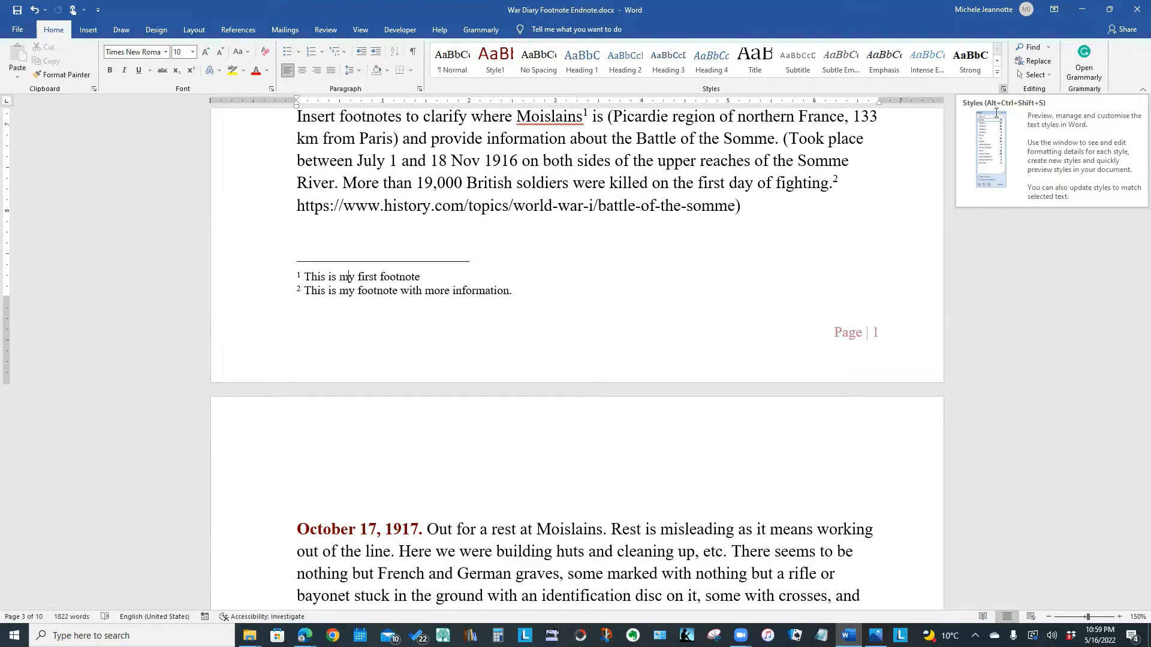
left_click(1002, 88)
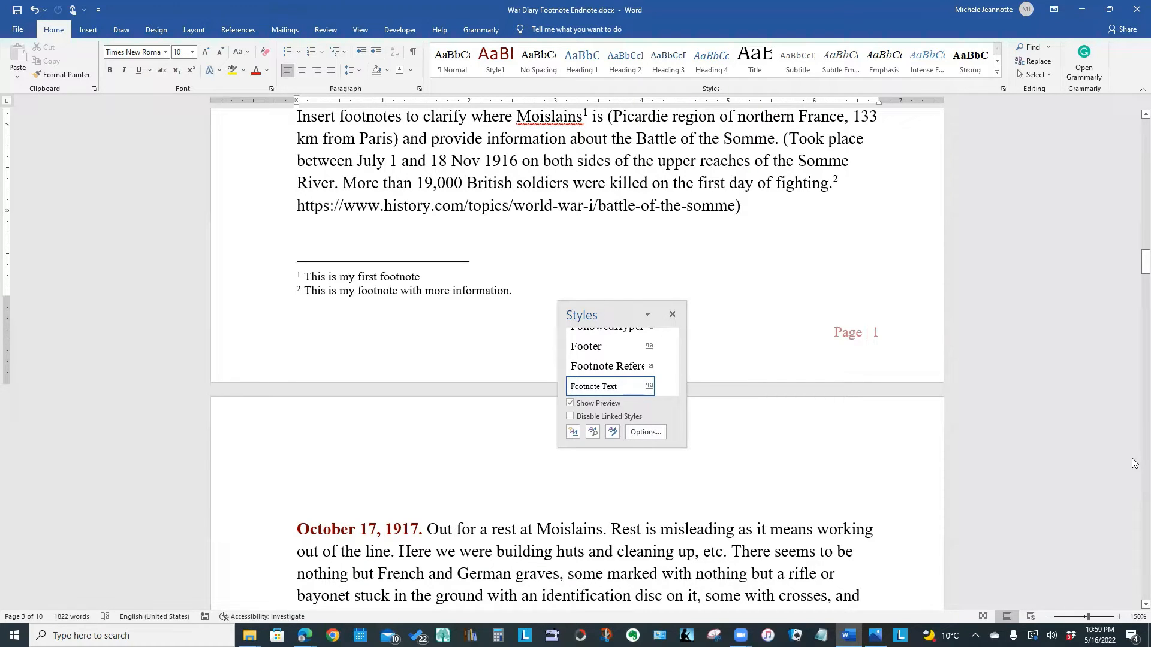
Step: Open the Footnote Text style for modification and set its font size to 11 points
left_click(612, 432)
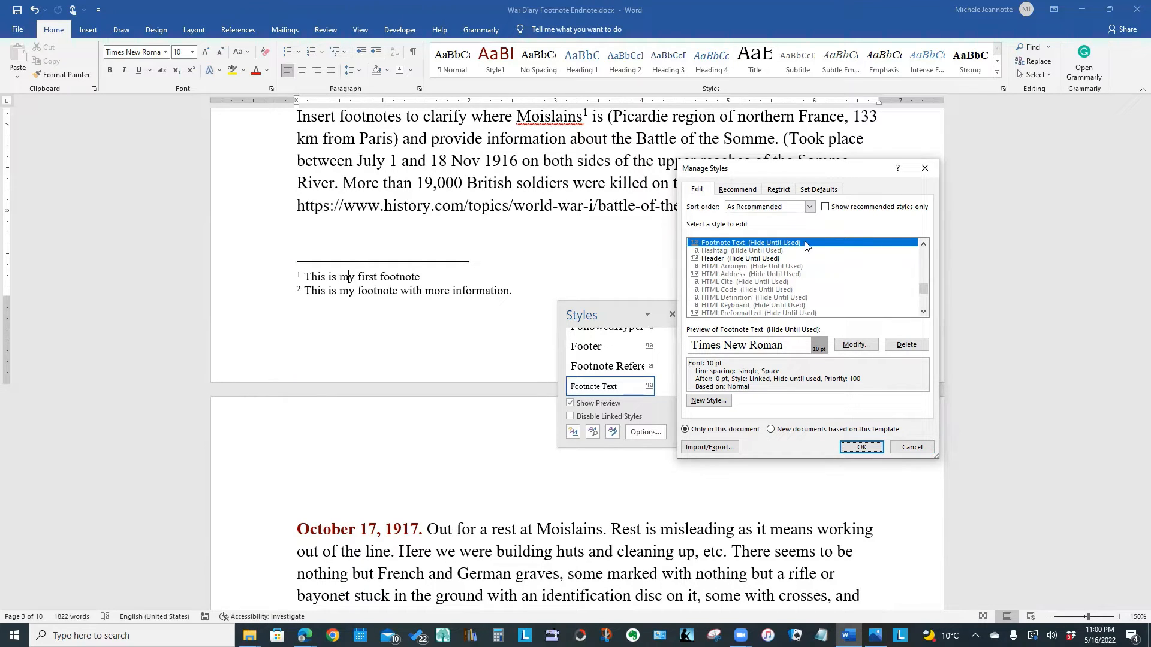
left_click(855, 345)
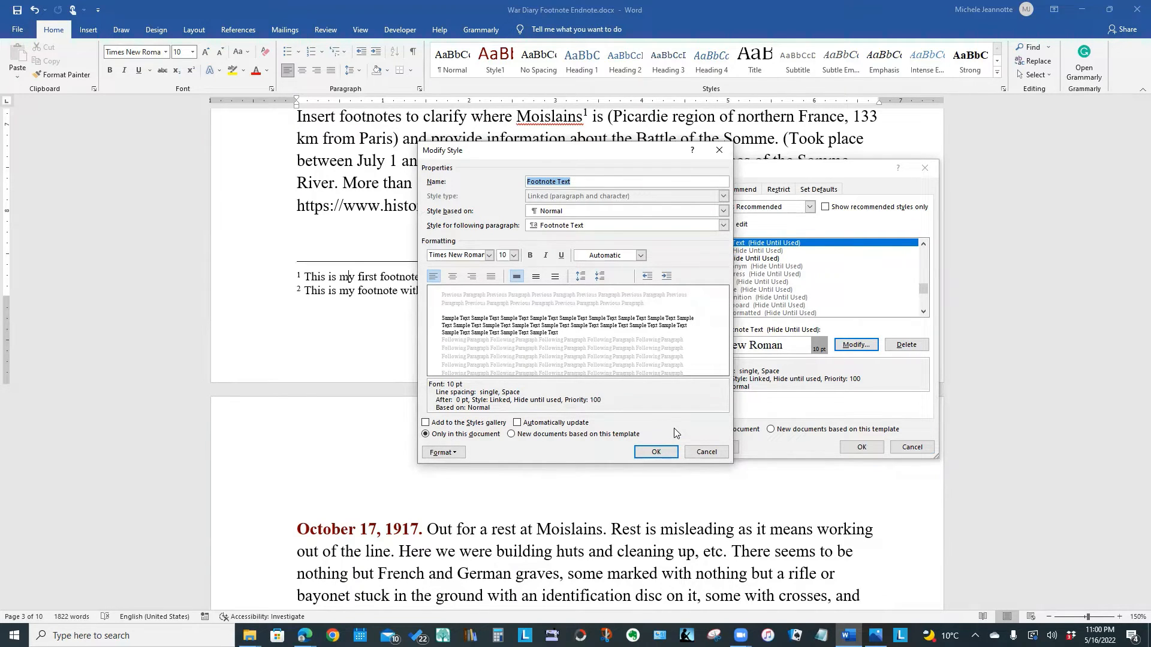
left_click(489, 254)
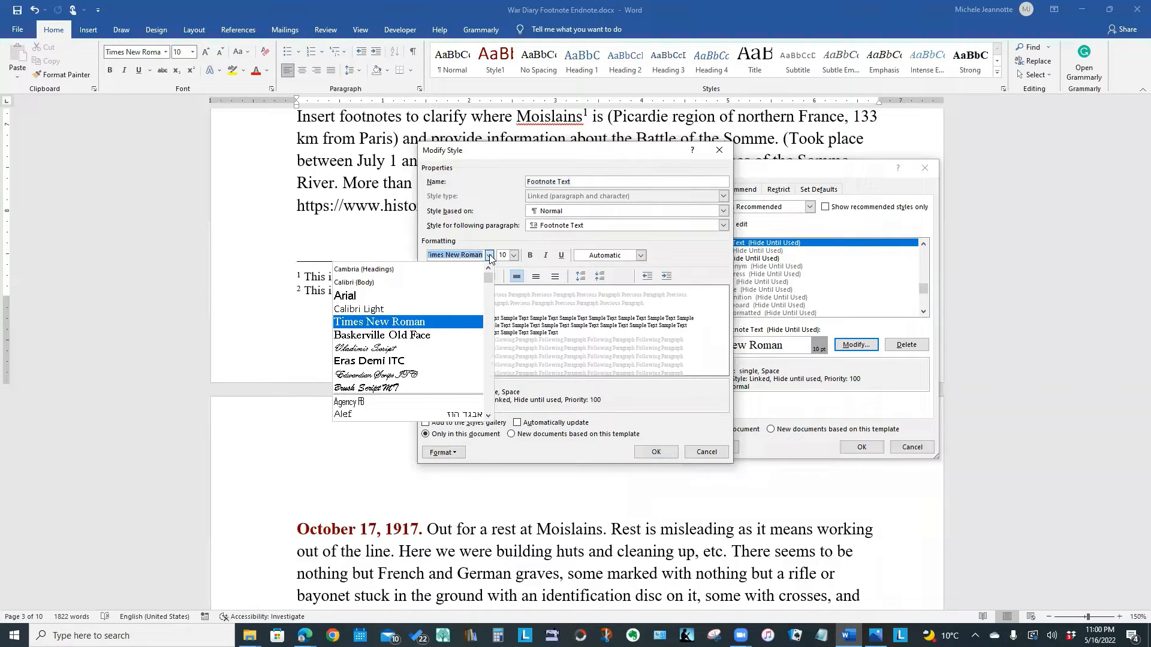
left_click(489, 254)
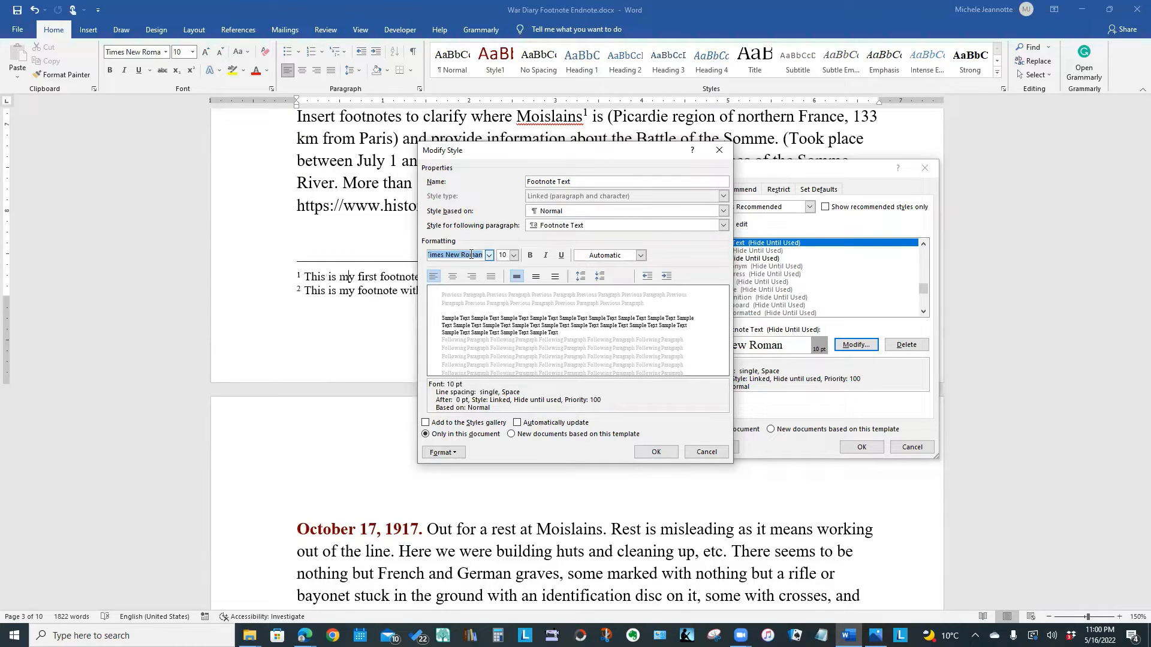
left_click(515, 255)
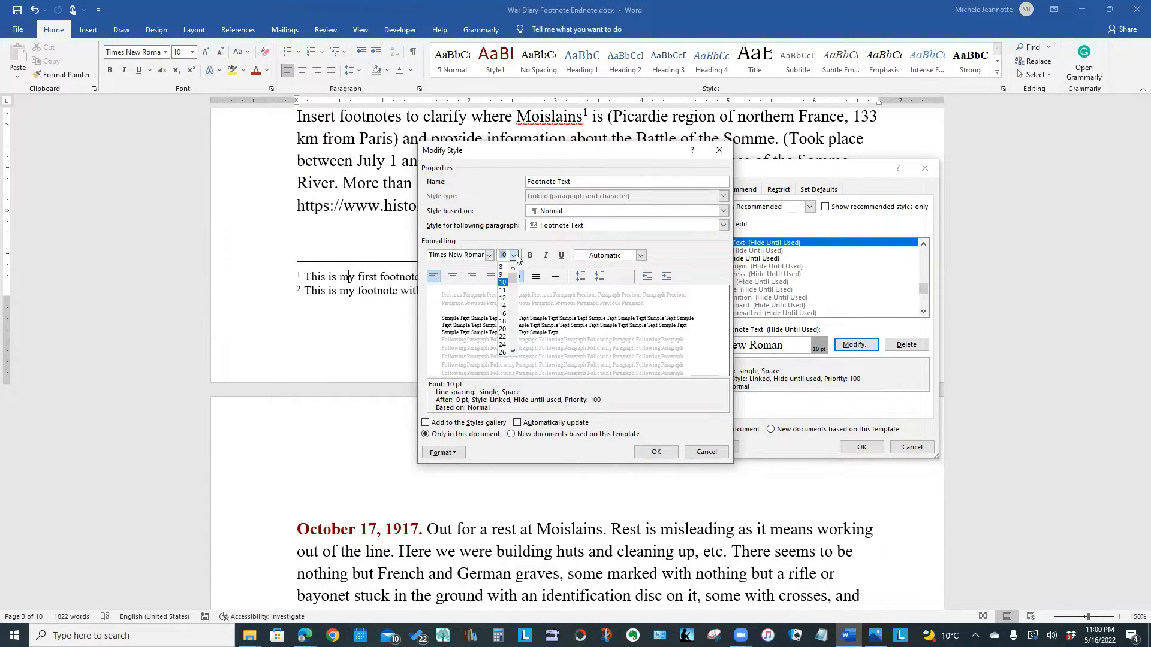
left_click(503, 290)
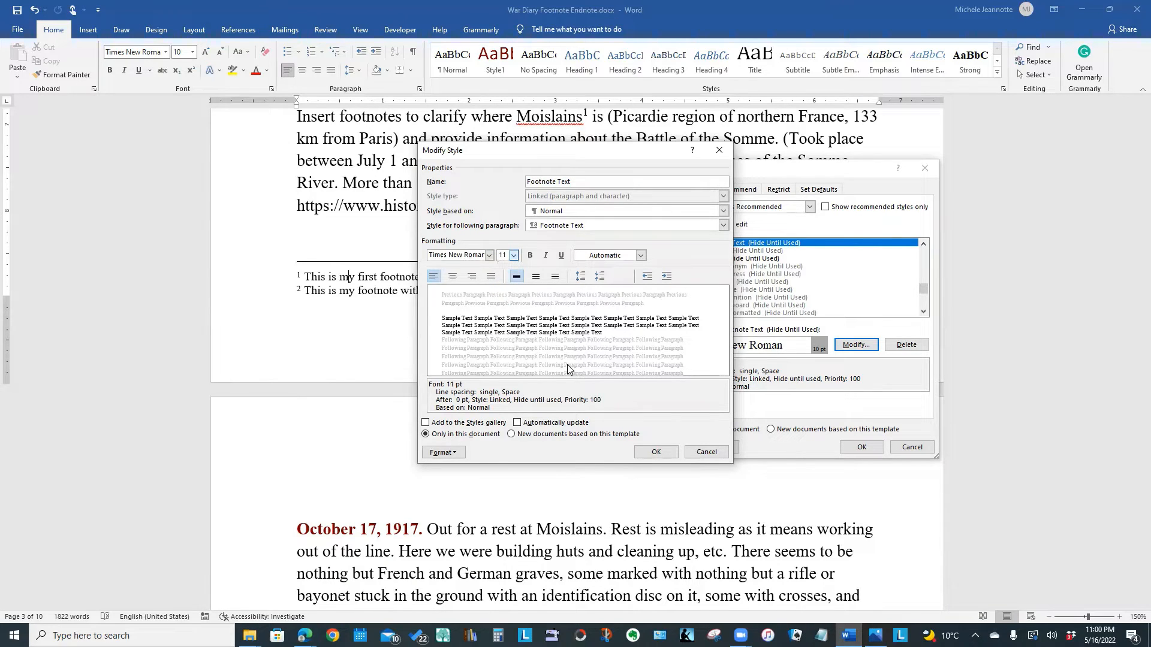
Step: Set the Footnote Text style's font colour to Dark Red and apply the style changes to the document
left_click(641, 256)
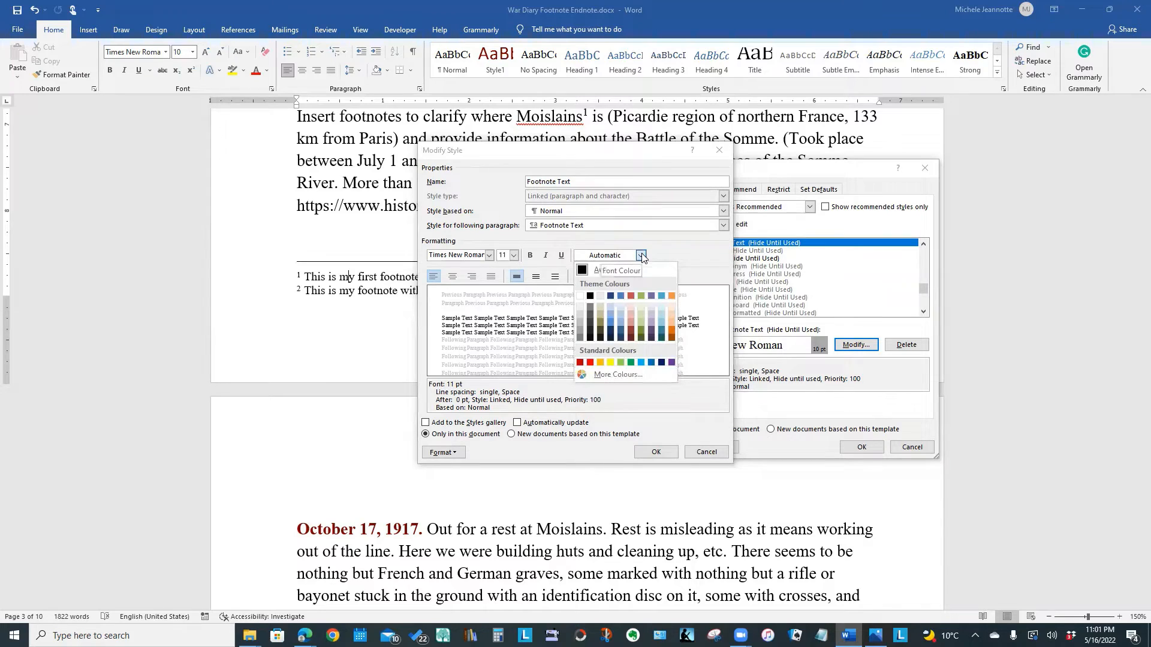
left_click(580, 362)
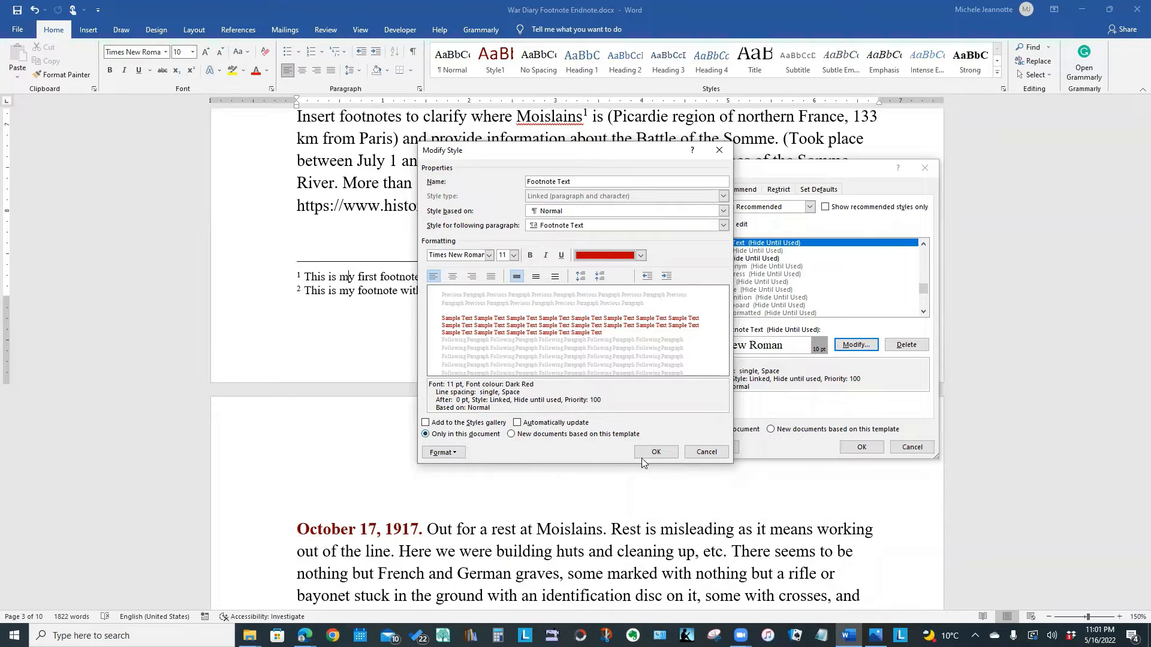
left_click(655, 453)
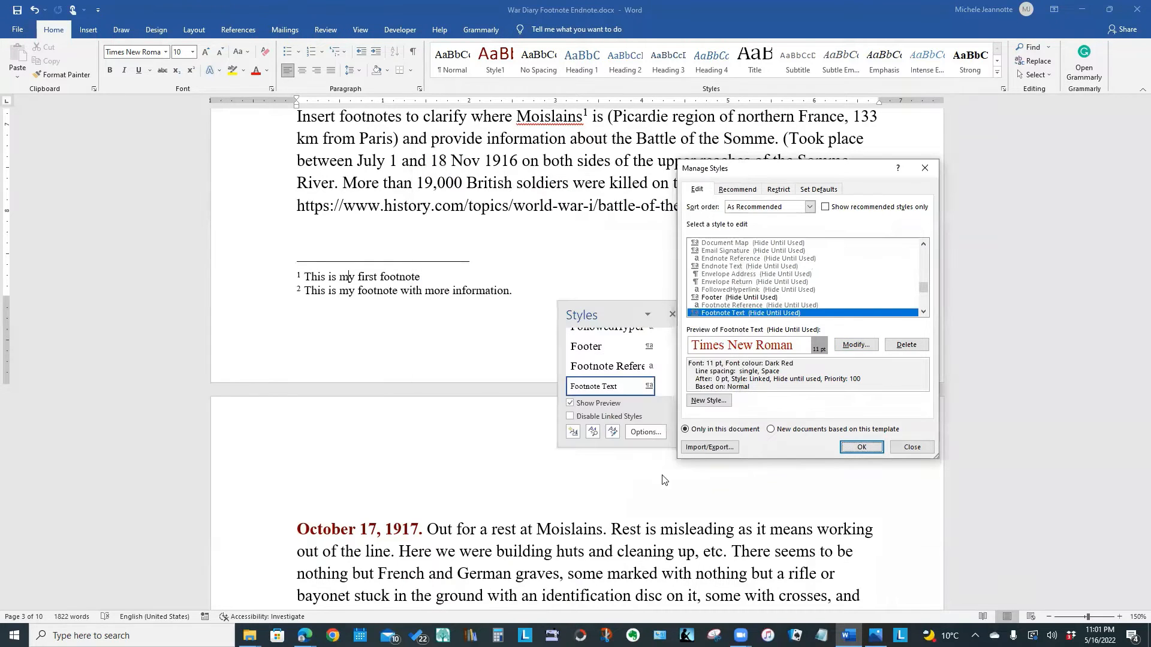
left_click(860, 449)
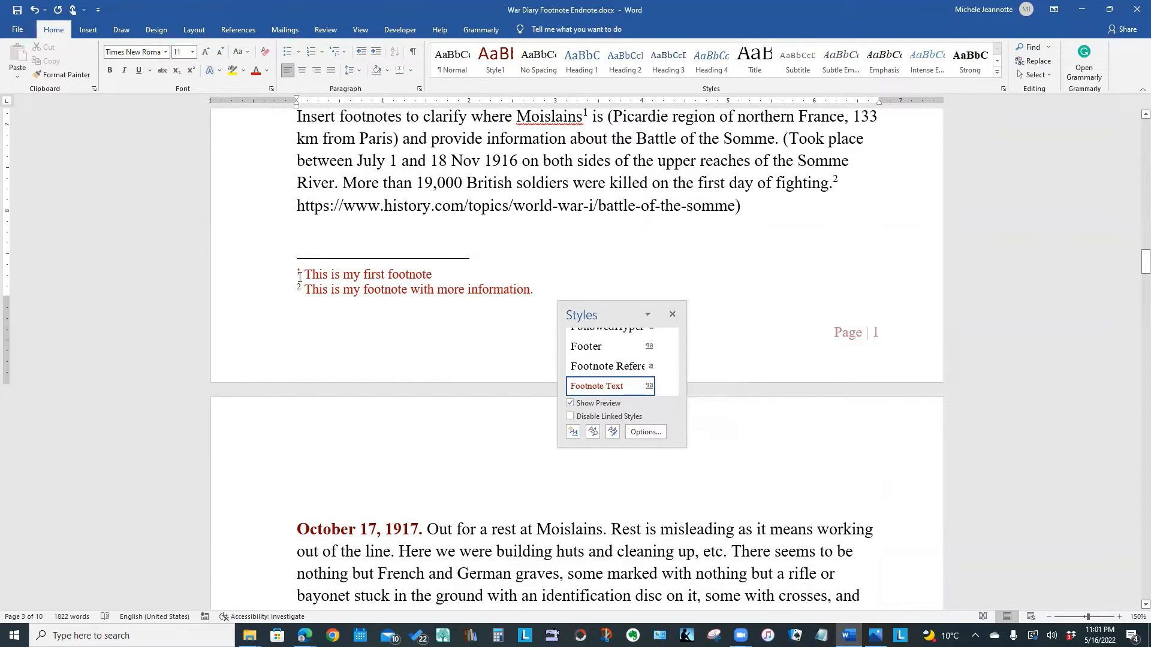
Step: Inspect the Footnote Reference style's settings for the first footnote's number without changing them, and close the Styles list
left_click_drag(299, 276, 304, 275)
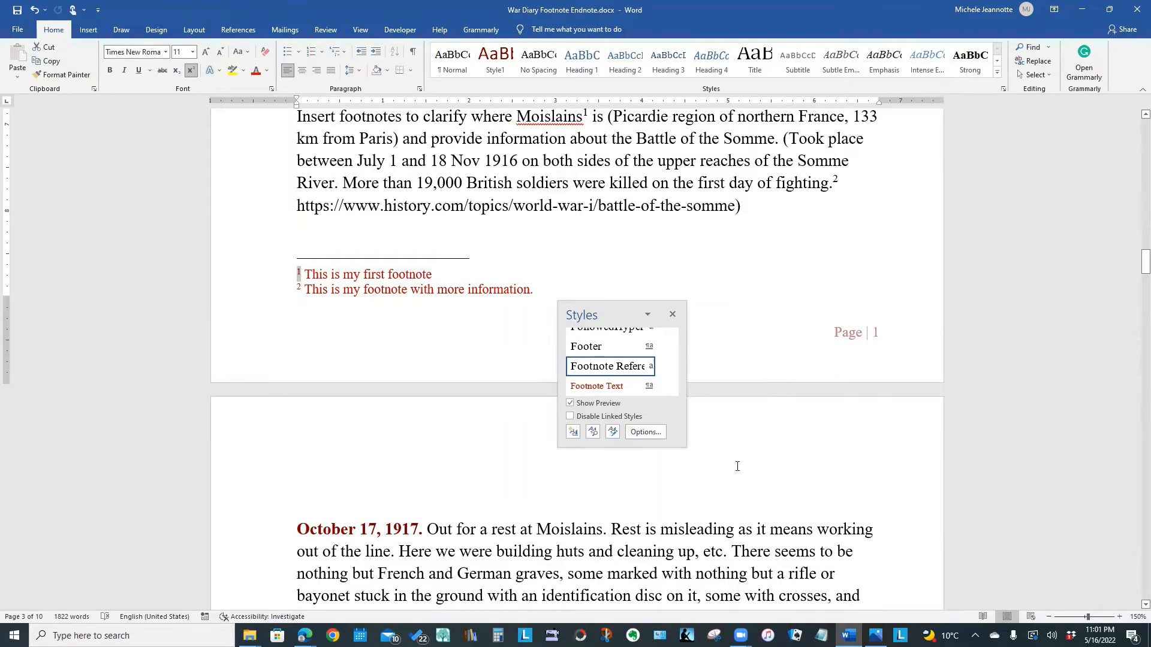
left_click(612, 432)
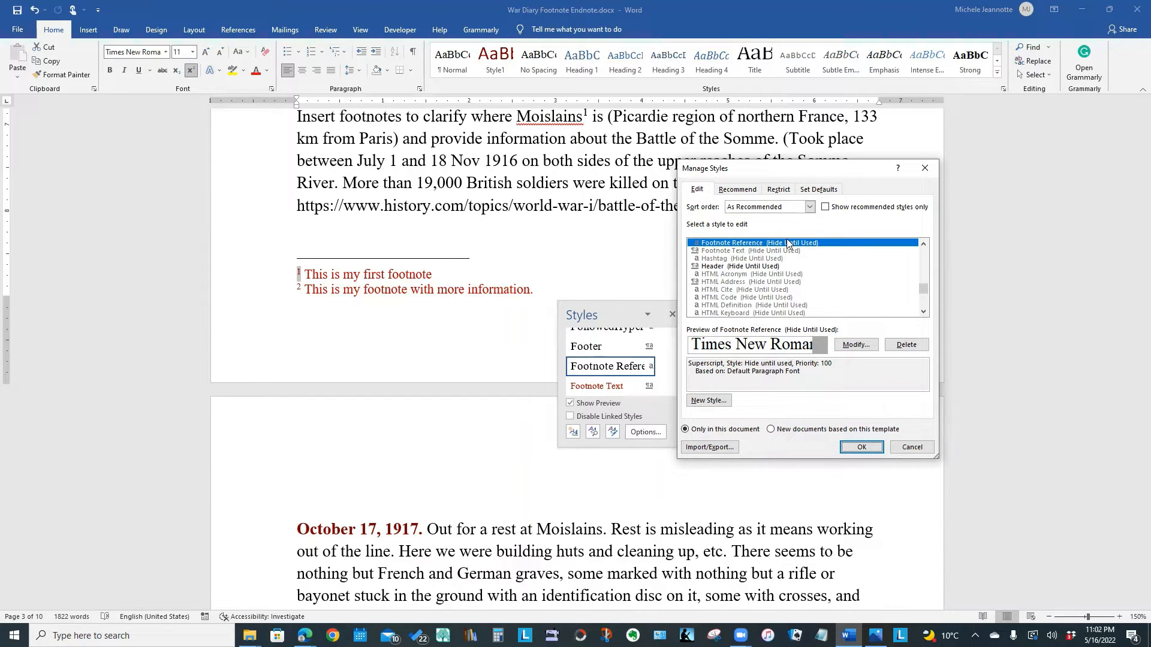
left_click(854, 345)
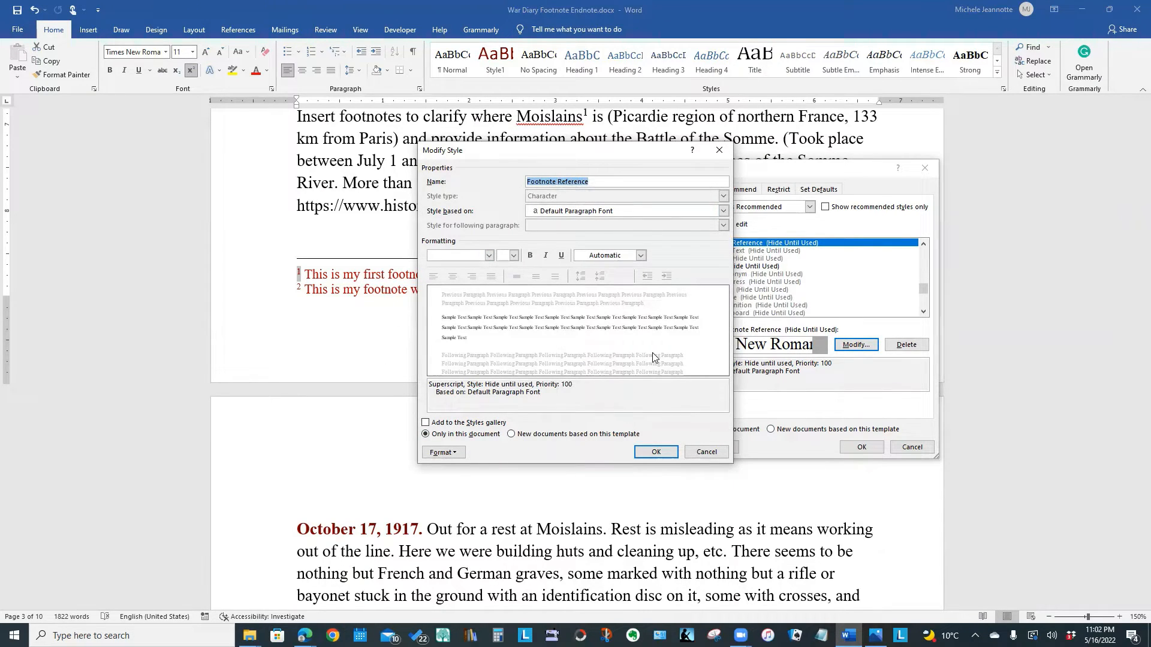
left_click(705, 452)
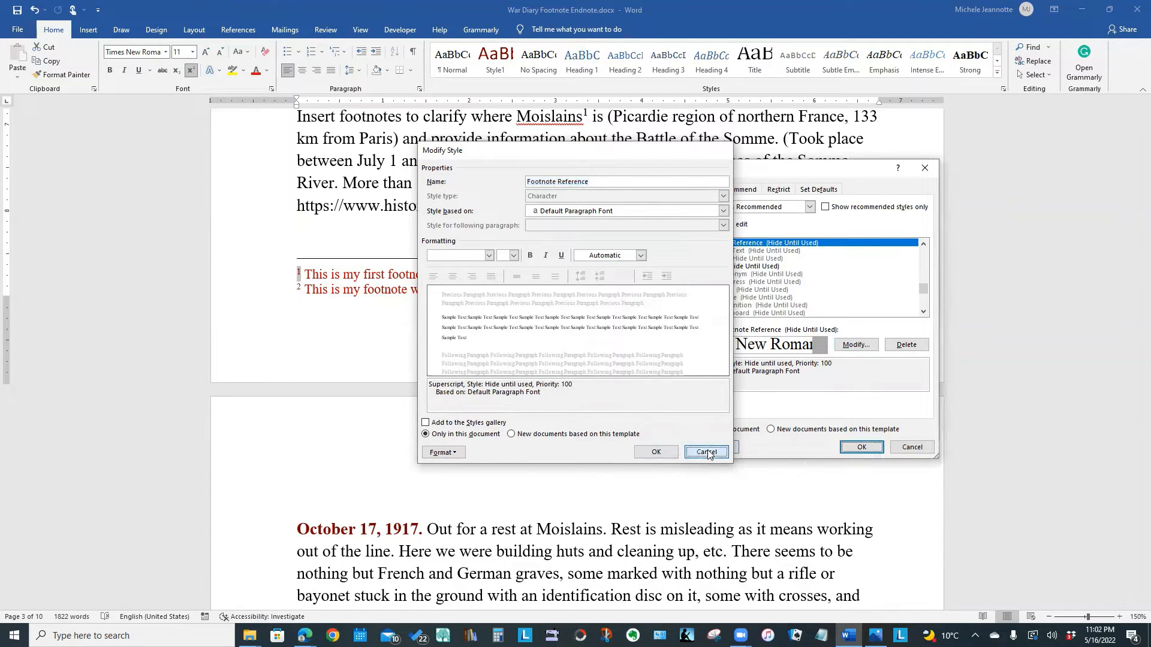
left_click(914, 447)
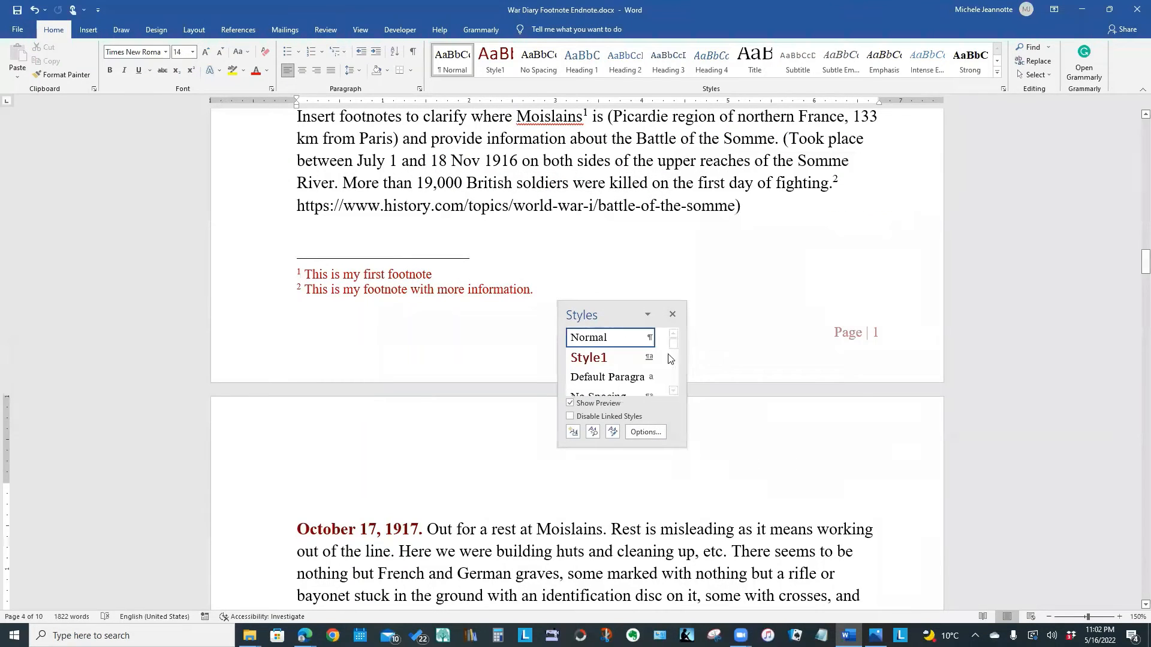
left_click(672, 314)
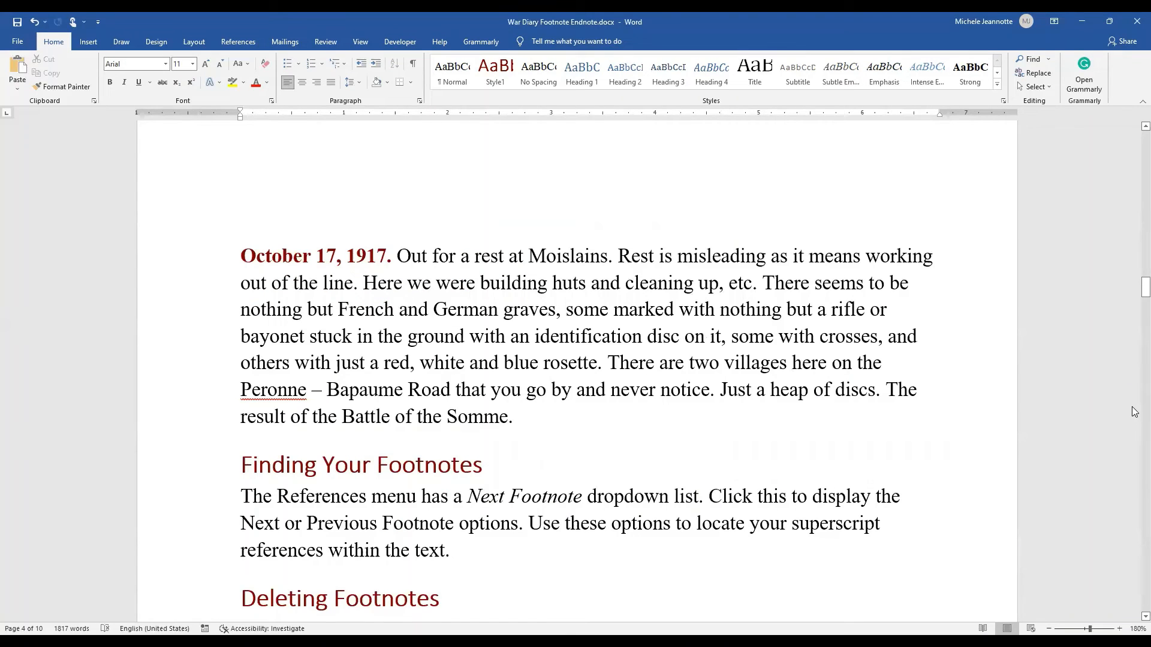
Step: Read the Changing Footnote Styles instructions through item 7 and go on to the two-column diary page with formatted footnotes
scroll(1134, 412, "down", 6)
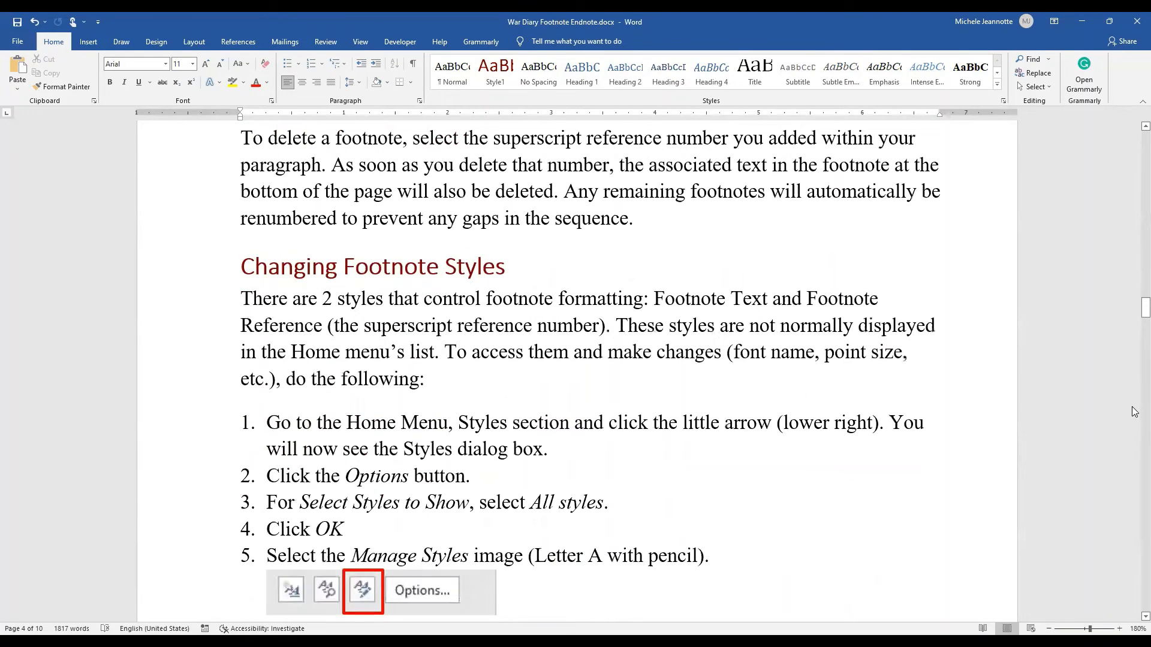
scroll(1134, 428, "down", 15)
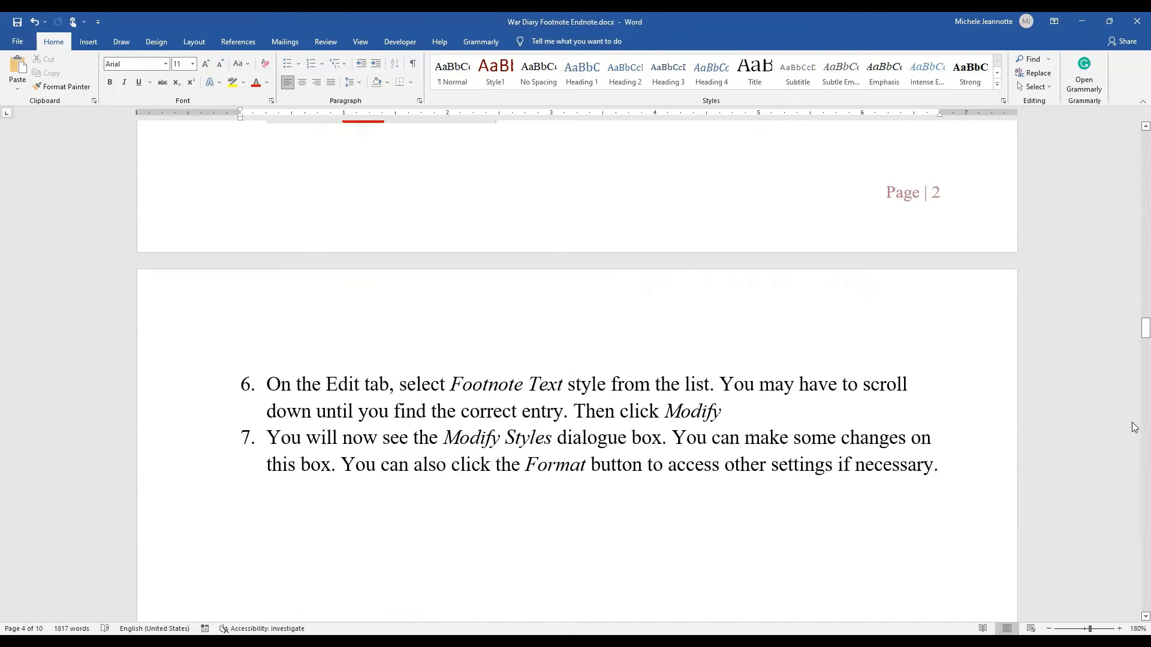
scroll(1134, 427, "down", 5)
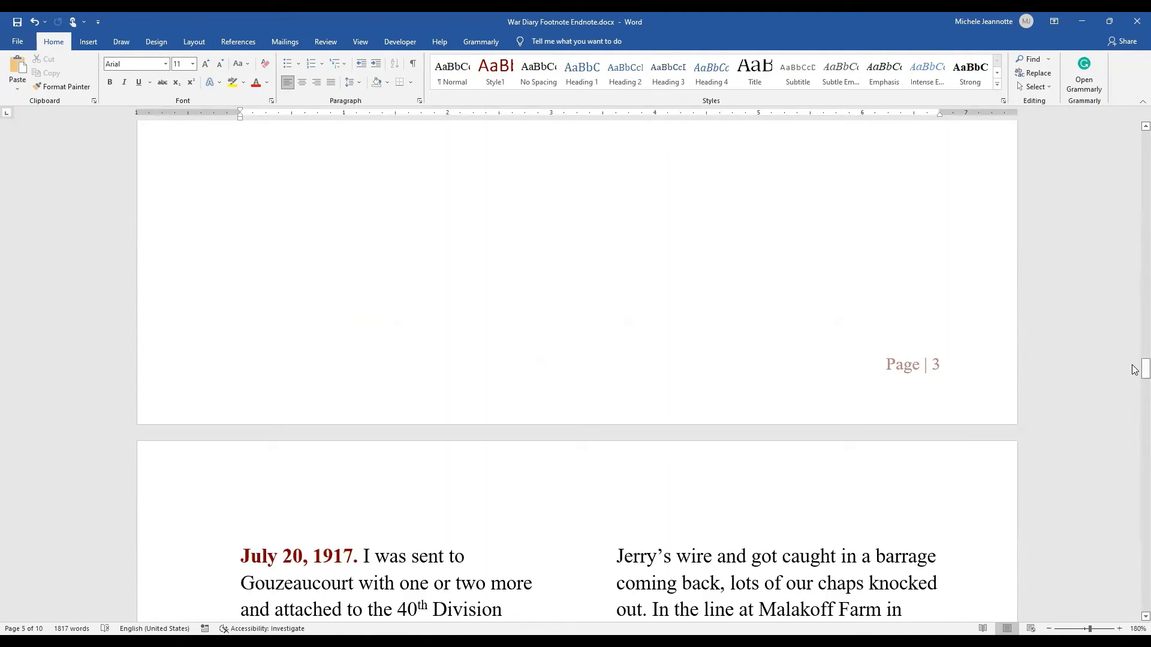
left_click_drag(1134, 377, 1134, 407)
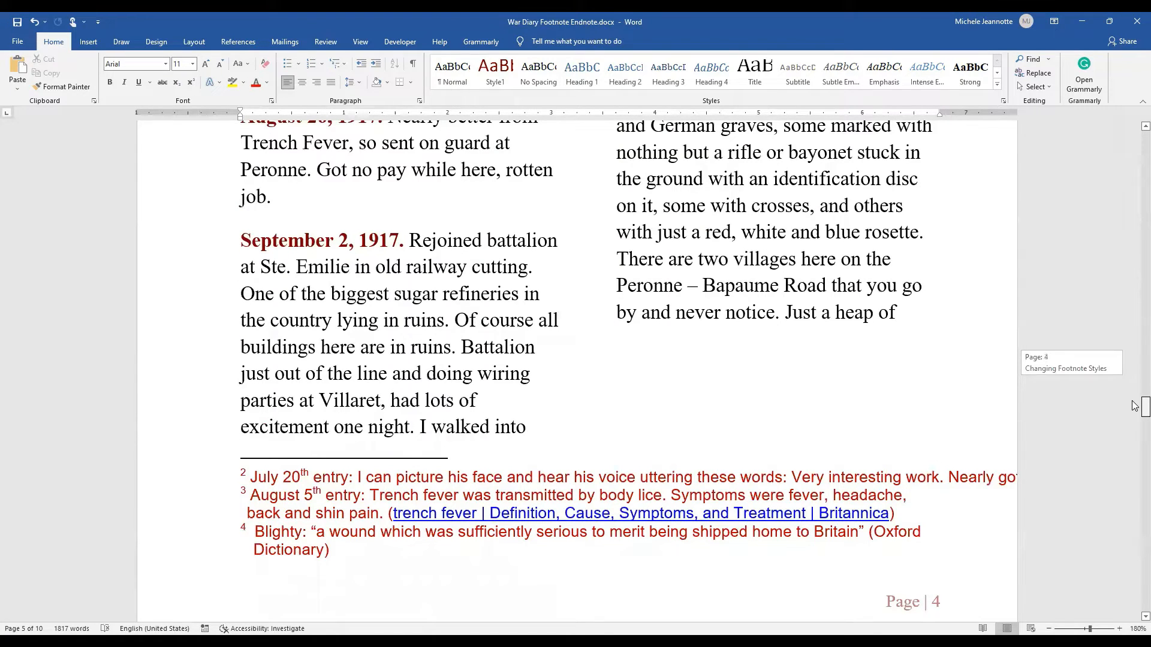
left_click_drag(1135, 405, 1135, 404)
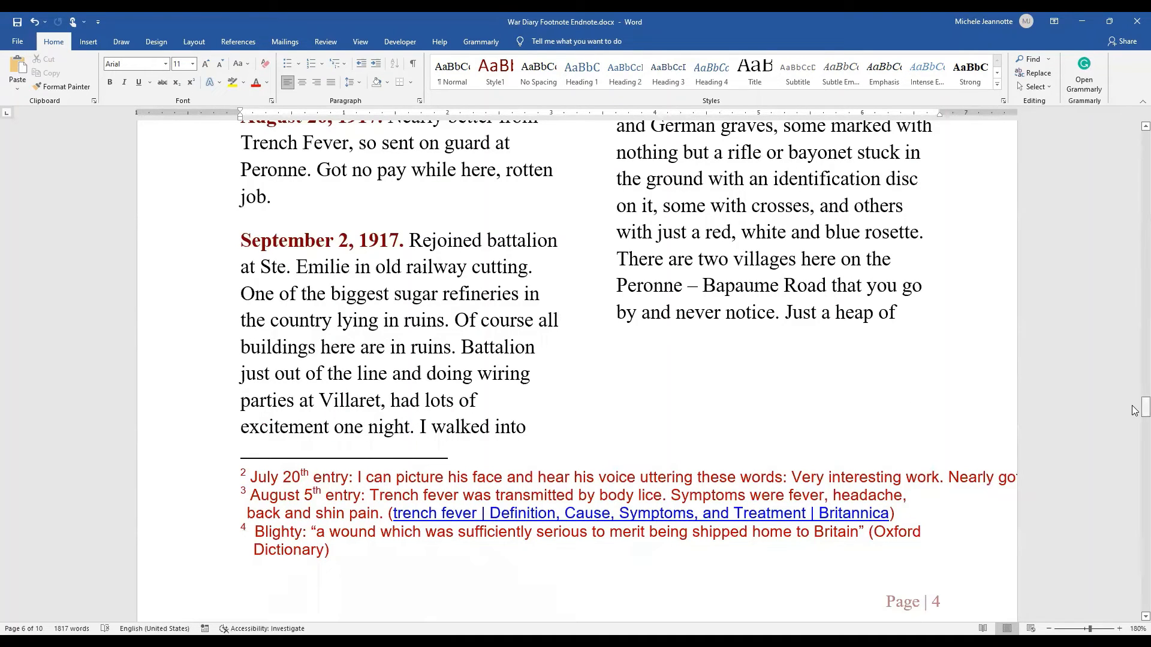
left_click_drag(1135, 410, 1134, 395)
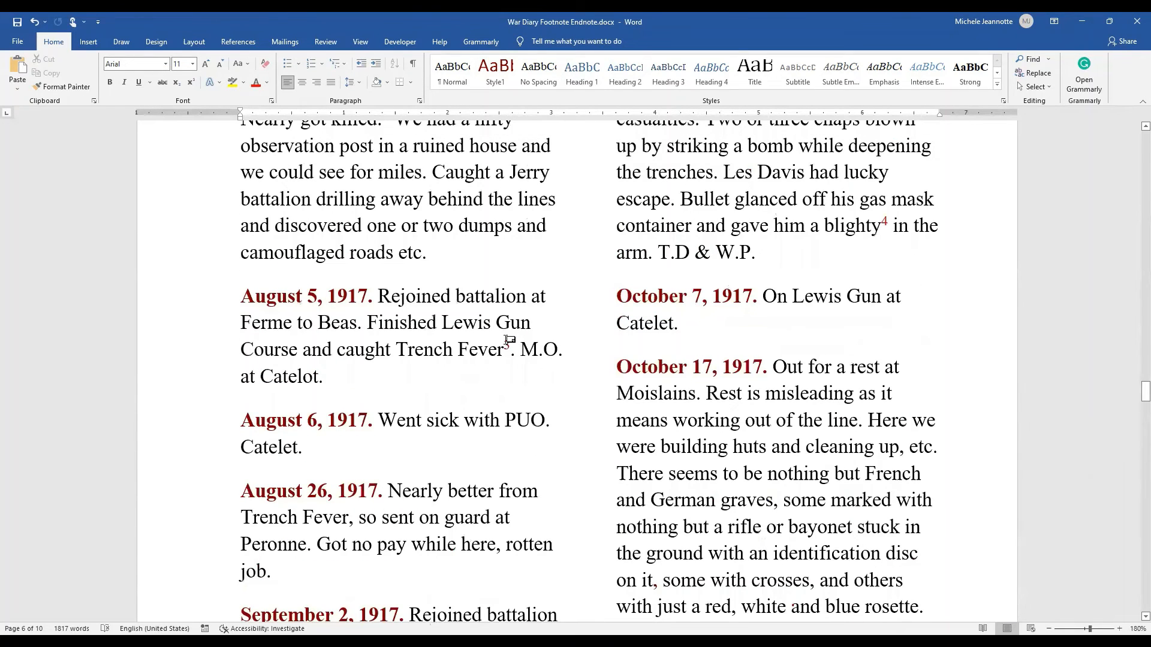
Step: Examine the superscript references for footnotes 3, 2 and 4 in the two-column diary entries
left_click(507, 343)
key("shift+Right")
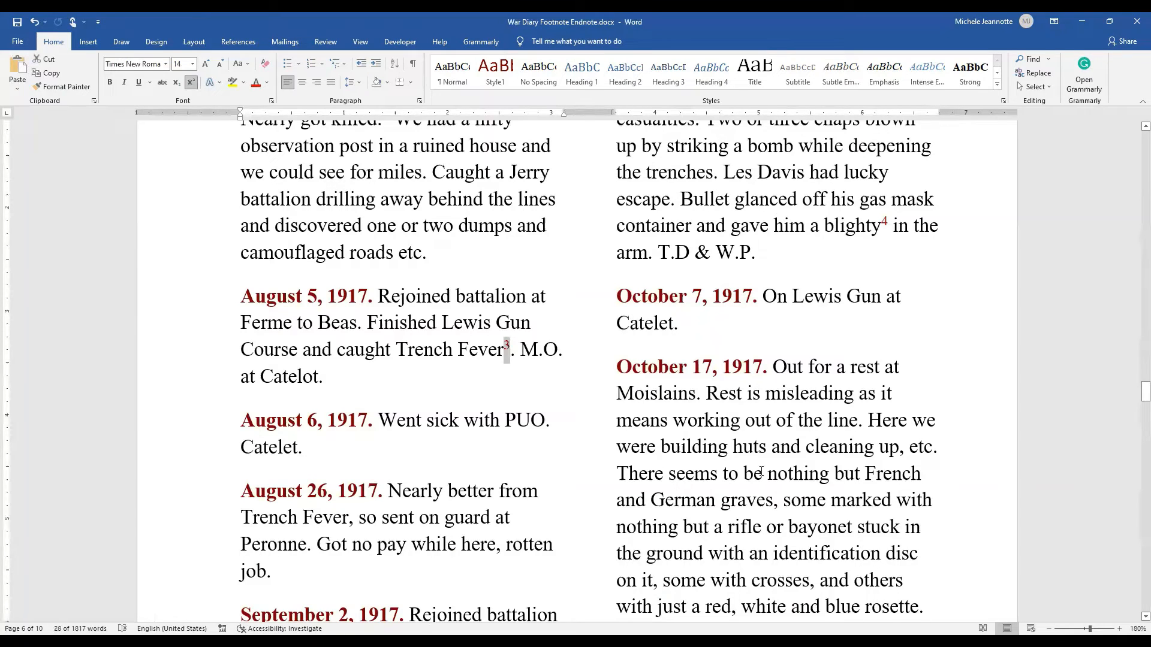
scroll(761, 473, "up", 3)
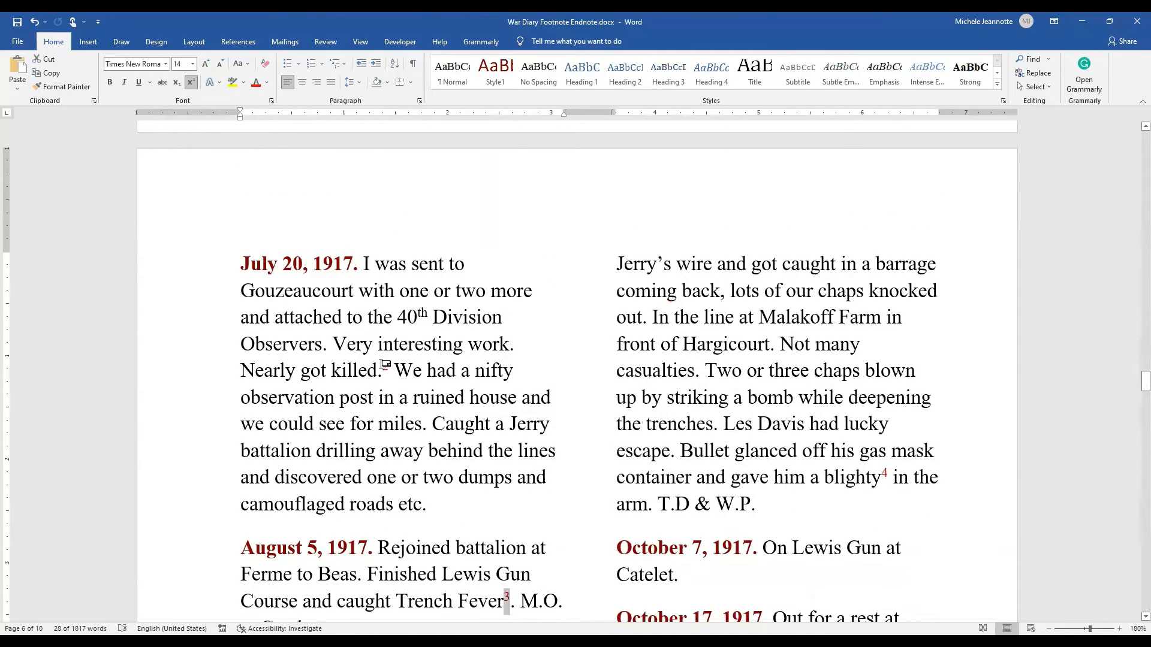
left_click_drag(384, 364, 891, 473)
Step: Examine the texts of footnotes 2, 3 and 4 at the end of page 4, including the Blighty definition and the trench fever note
scroll(891, 472, "down", 7)
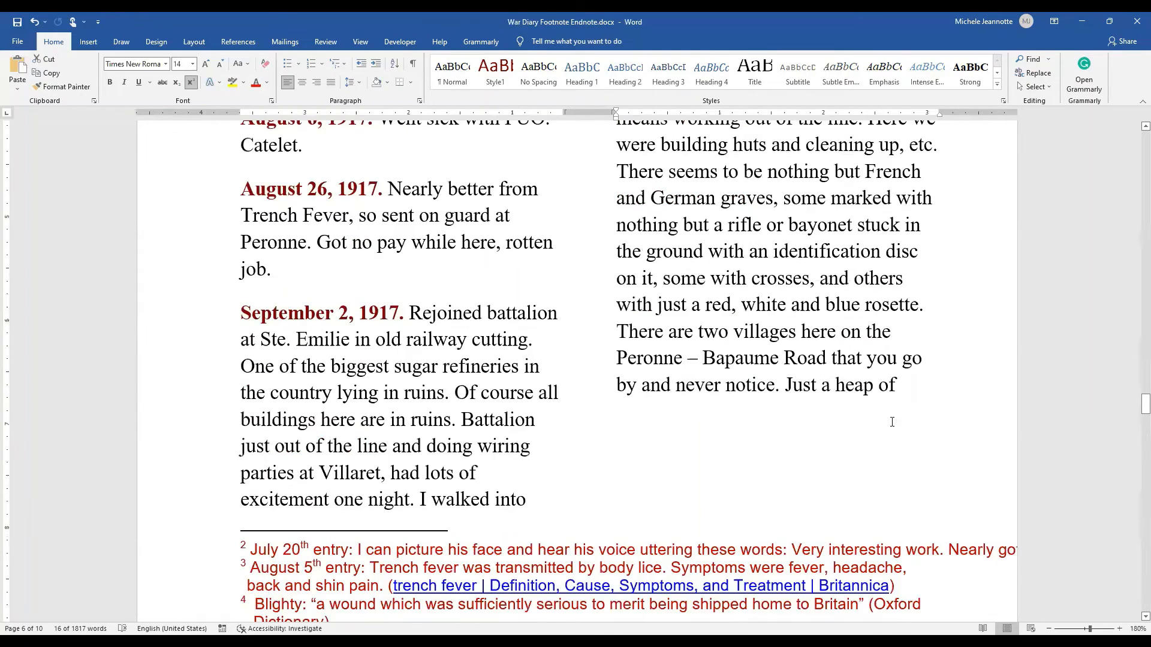
scroll(892, 422, "down", 3)
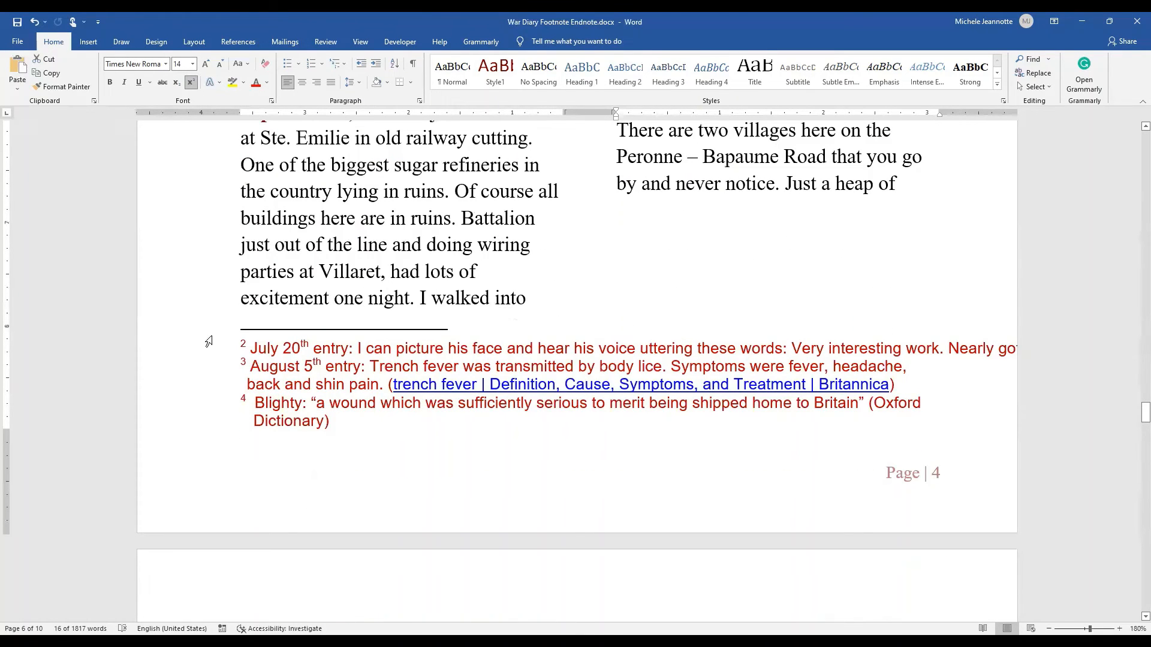
left_click(223, 352)
left_click(254, 384)
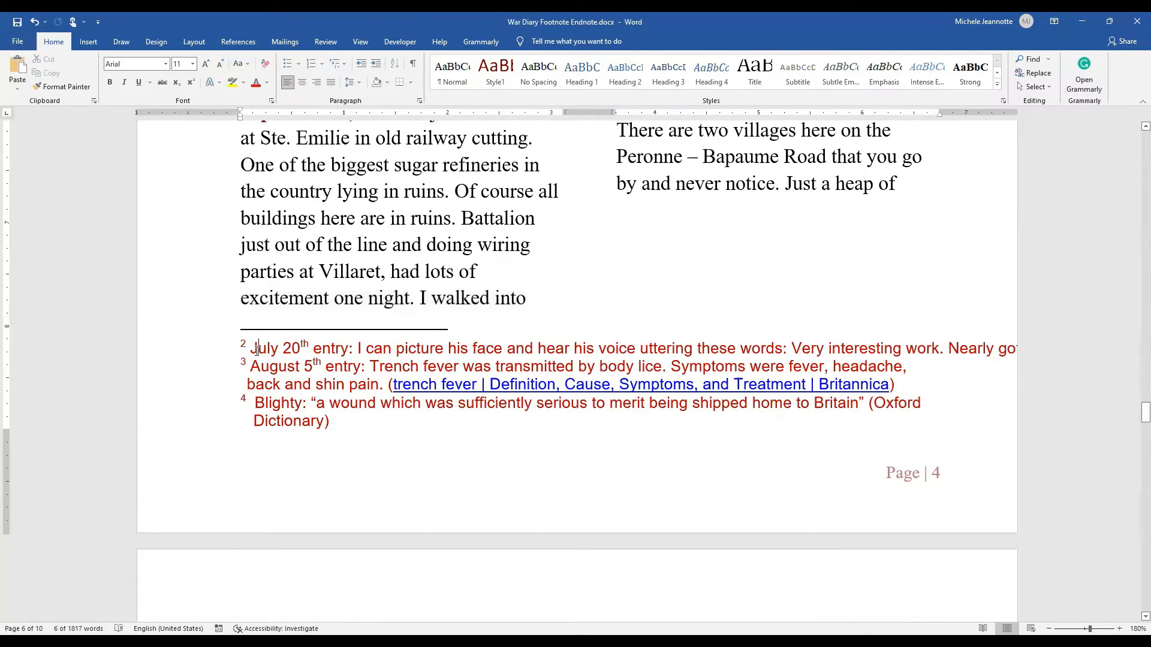
left_click(256, 404)
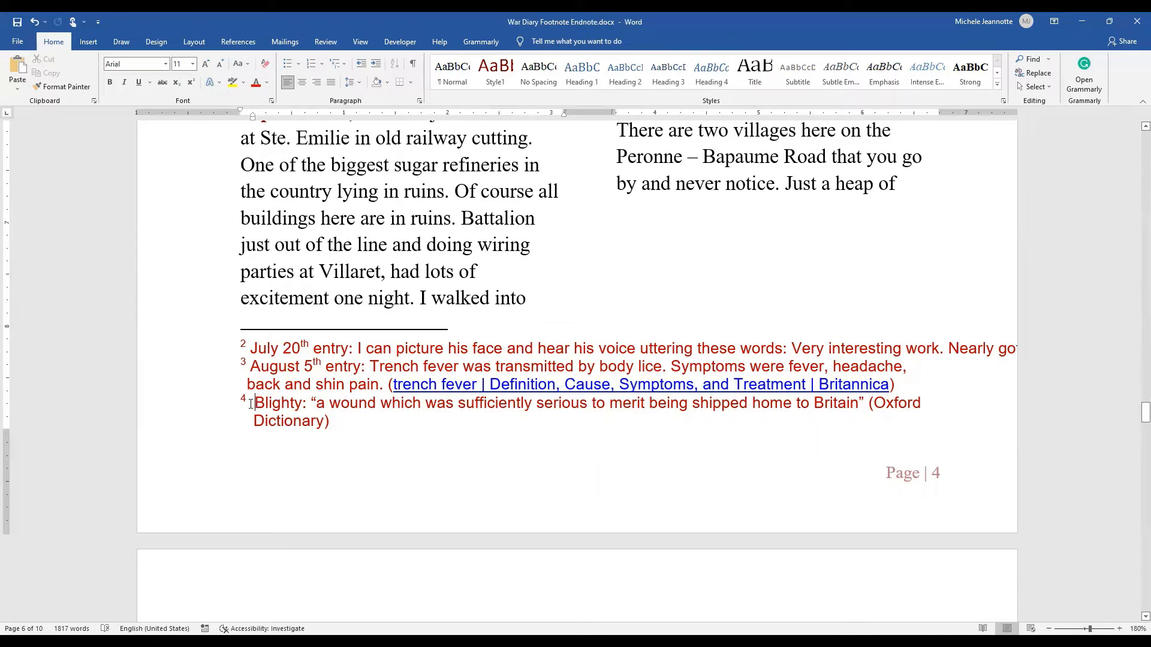
left_click_drag(255, 403, 329, 422)
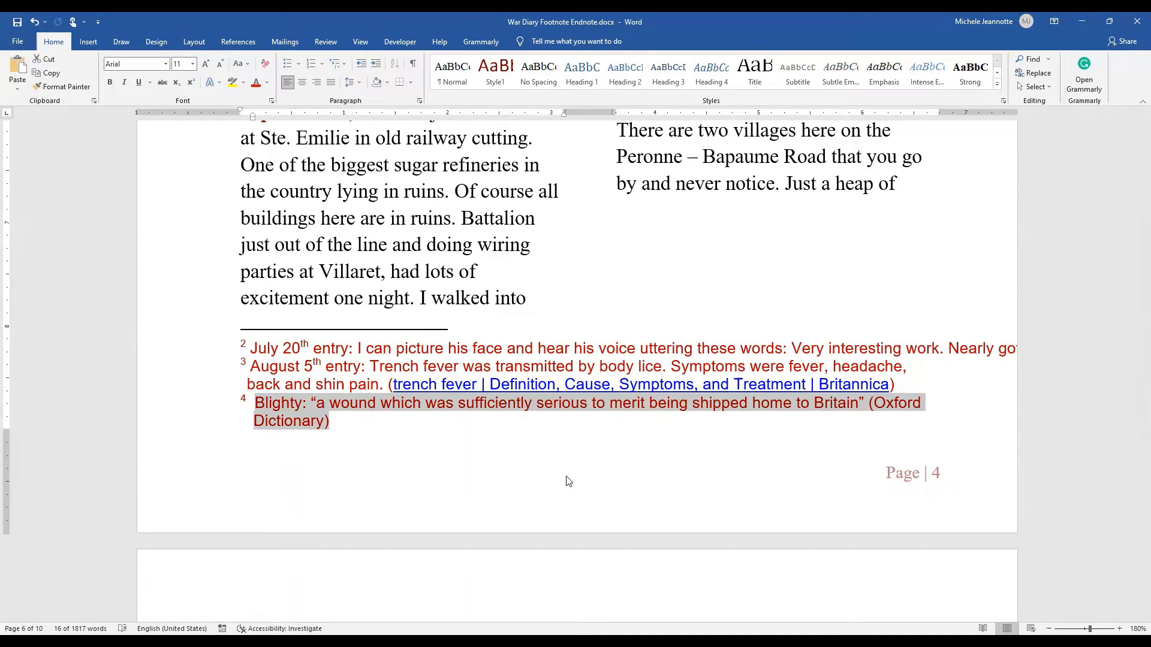
left_click(459, 443)
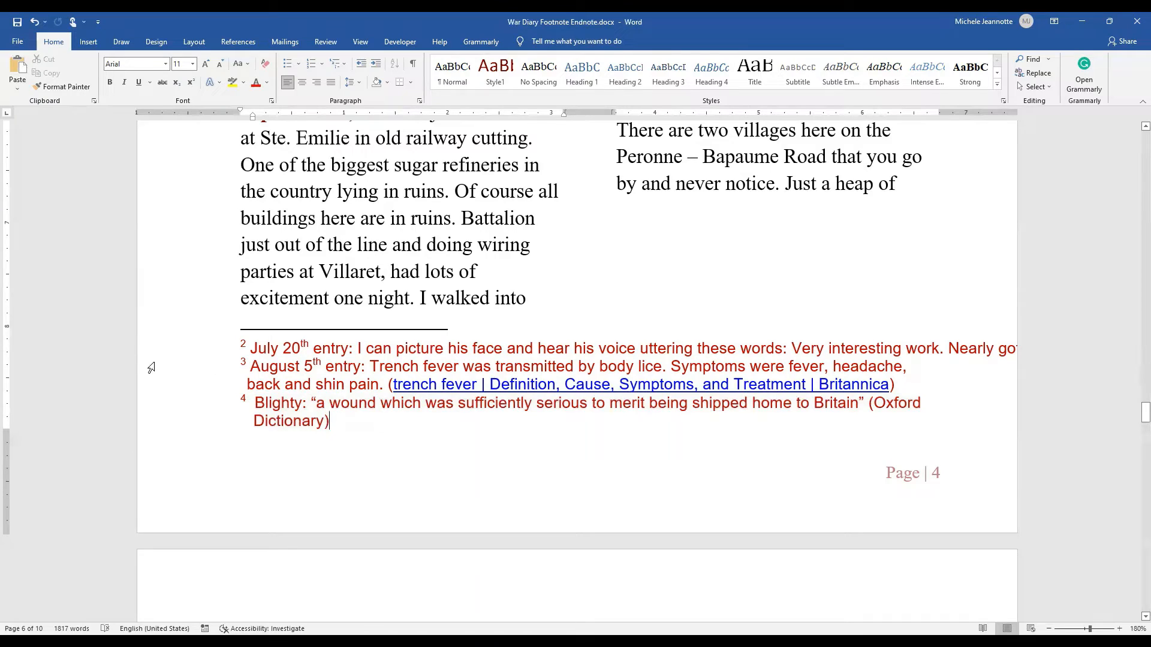
left_click(250, 367)
left_click_drag(371, 369, 426, 381)
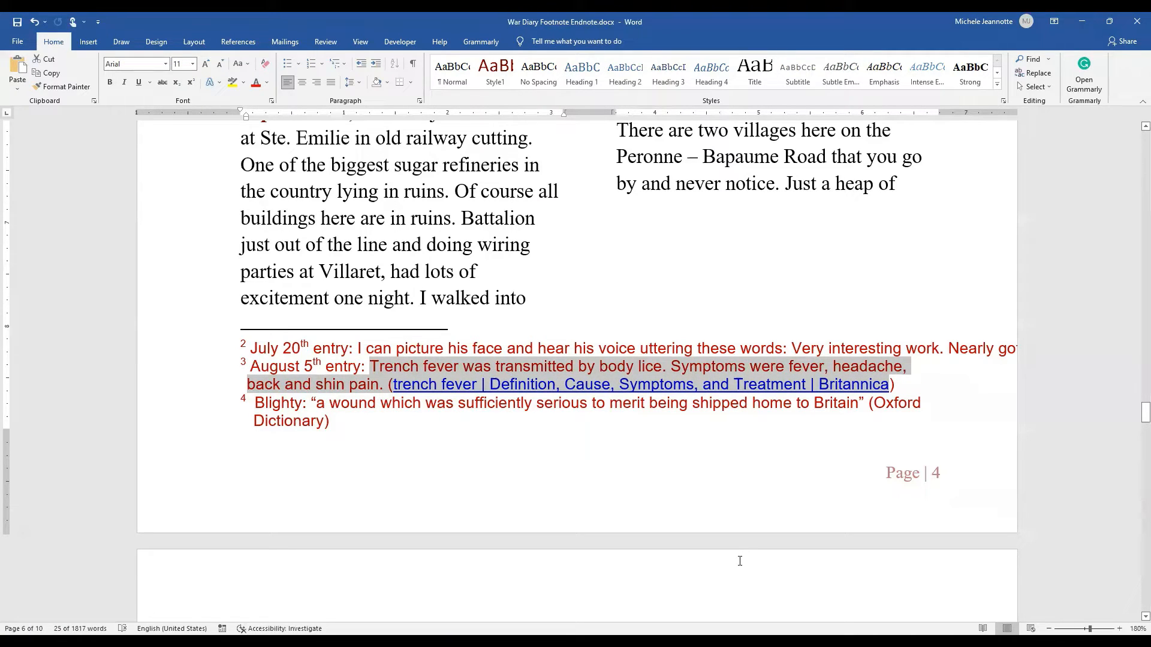
left_click(712, 523)
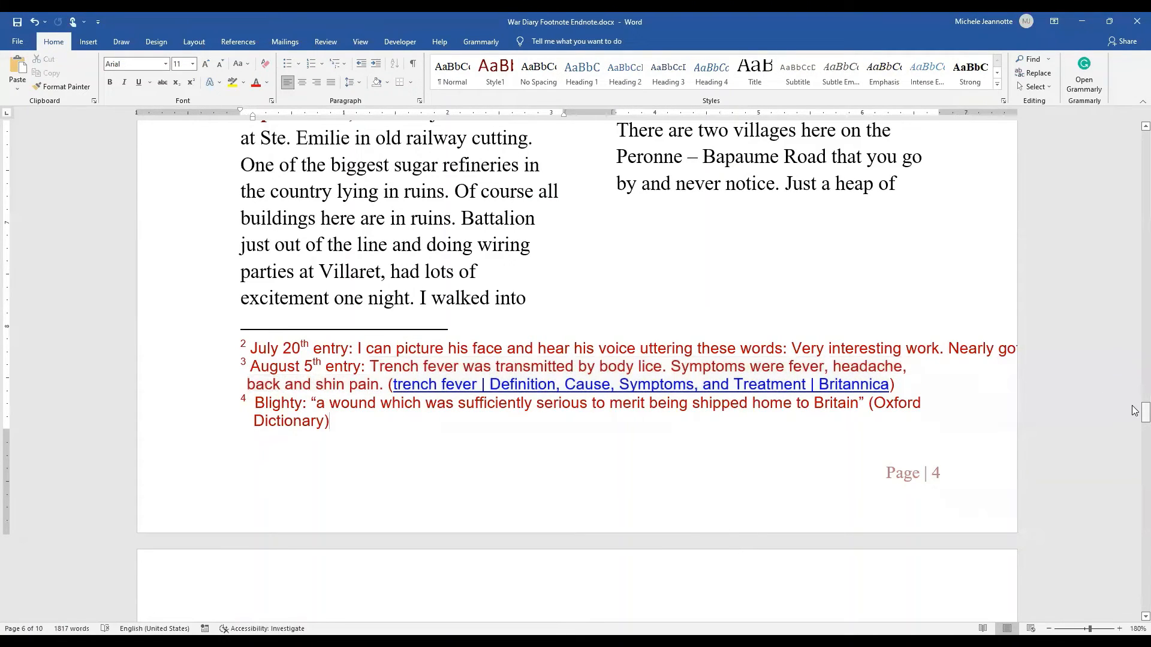
Step: Go past the diary entries to the Creating Endnotes section and read its numbered instructions
left_click_drag(1143, 412, 1135, 398)
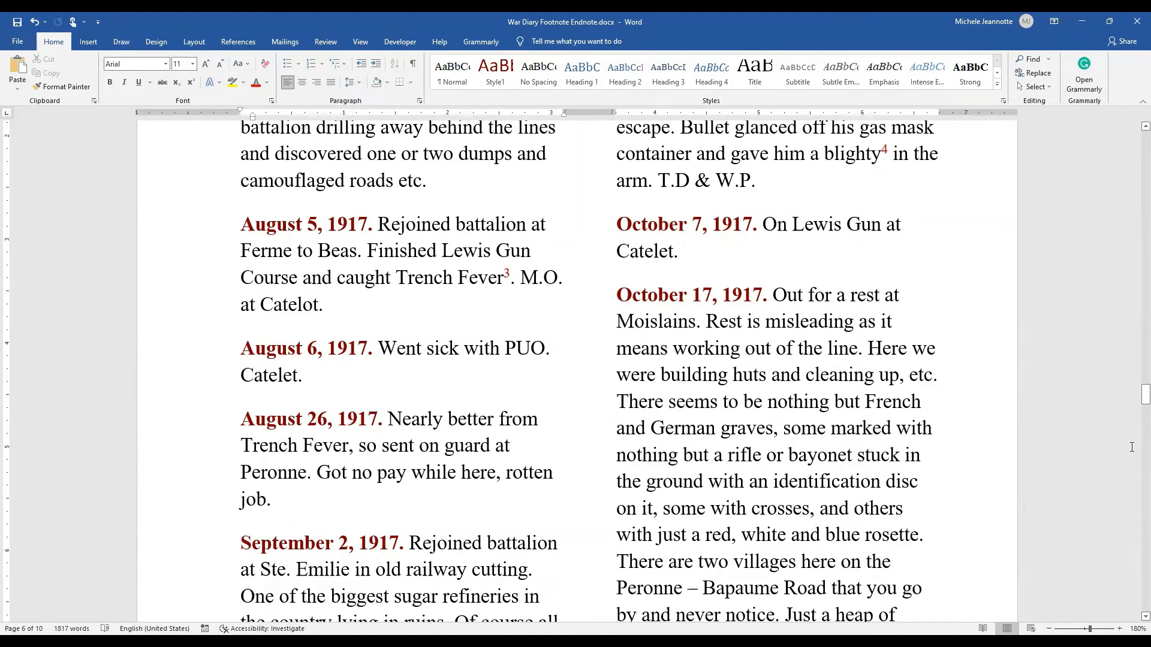
scroll(1135, 471, "down", 6)
scroll(1135, 471, "down", 6)
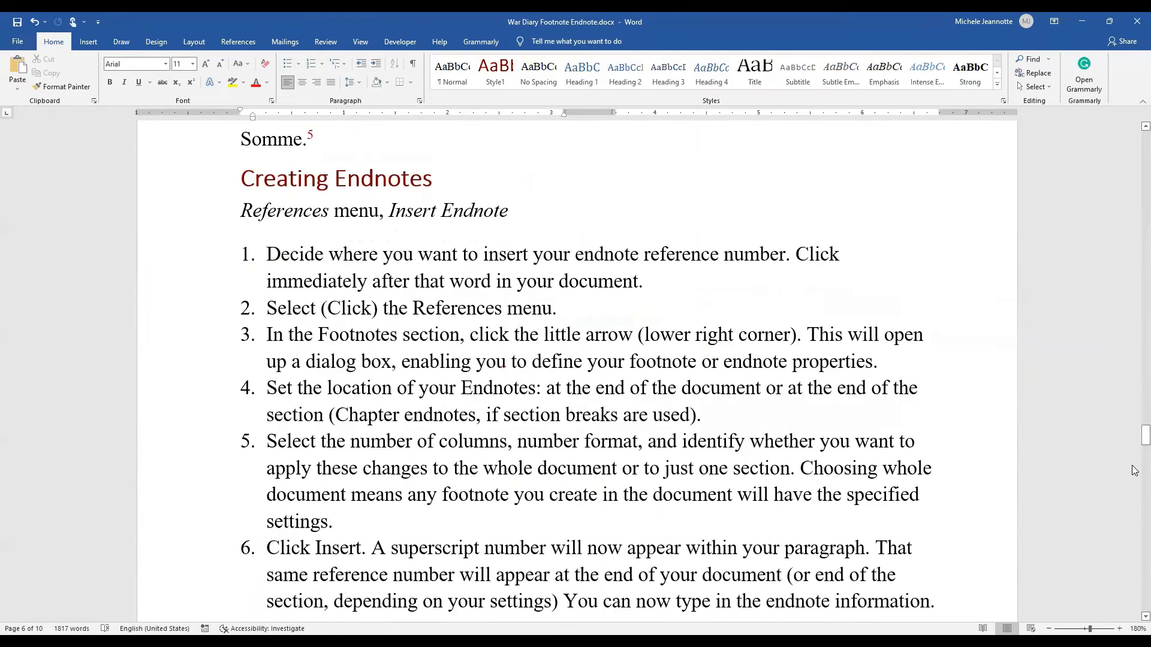
scroll(669, 318, "up", 1)
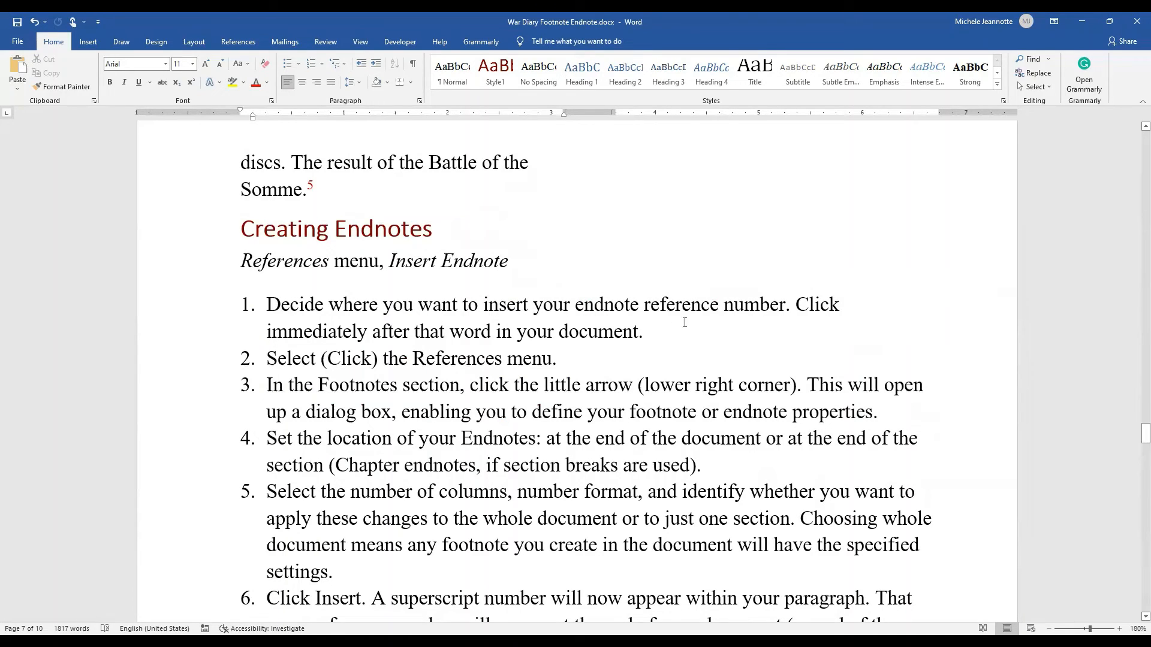
Step: Insert an endnote reference directly after the word Moislains in the Let's Practice paragraph on endnotes
left_click_drag(1143, 433, 1135, 453)
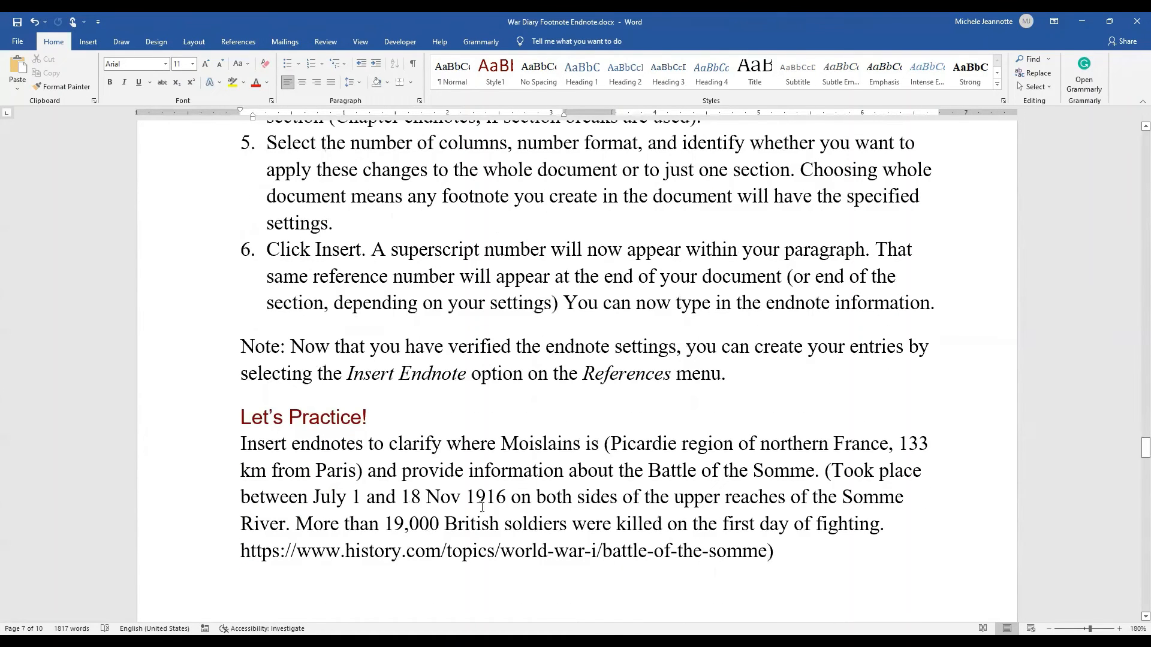
left_click(581, 450)
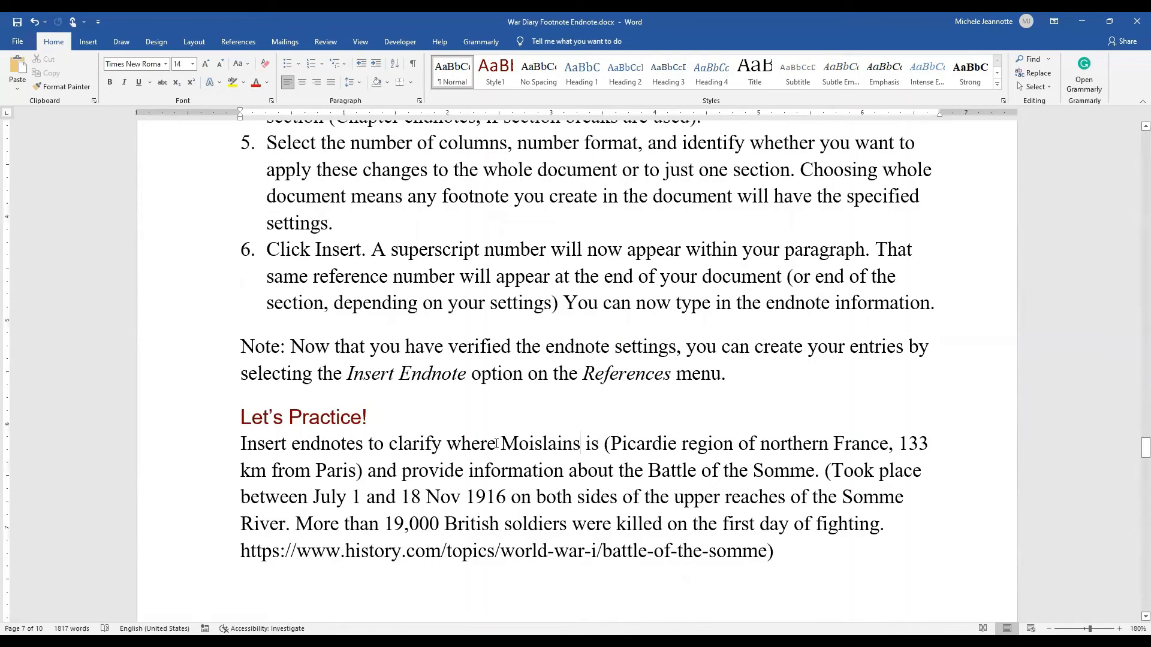
left_click(528, 447)
double_click(528, 448)
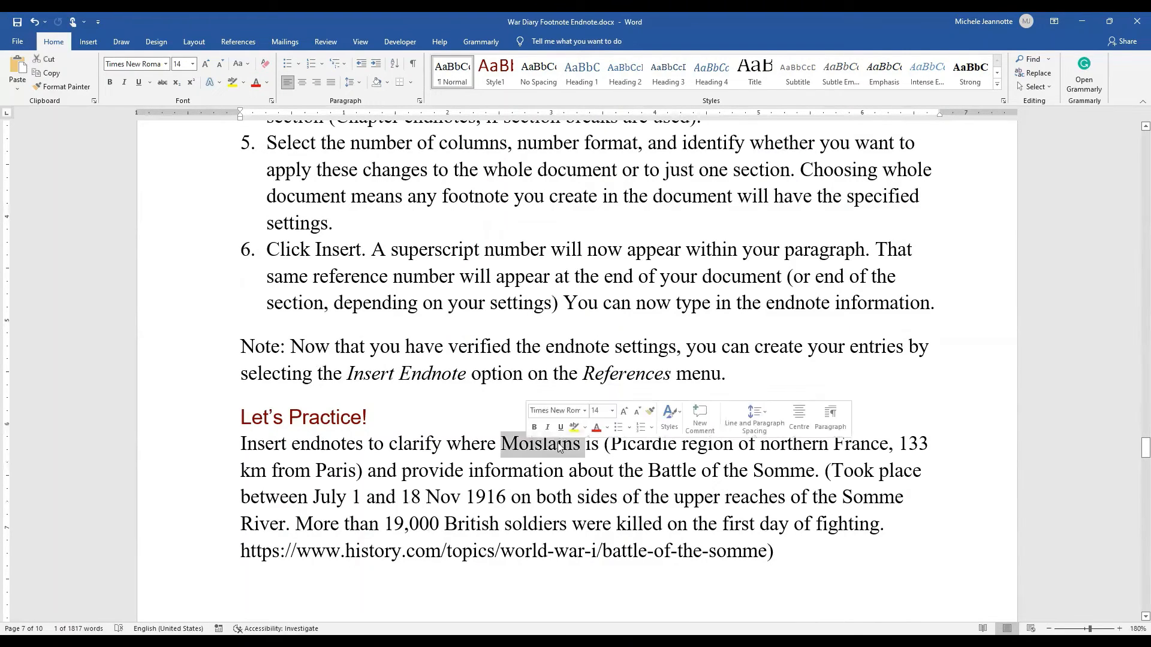
left_click(579, 452)
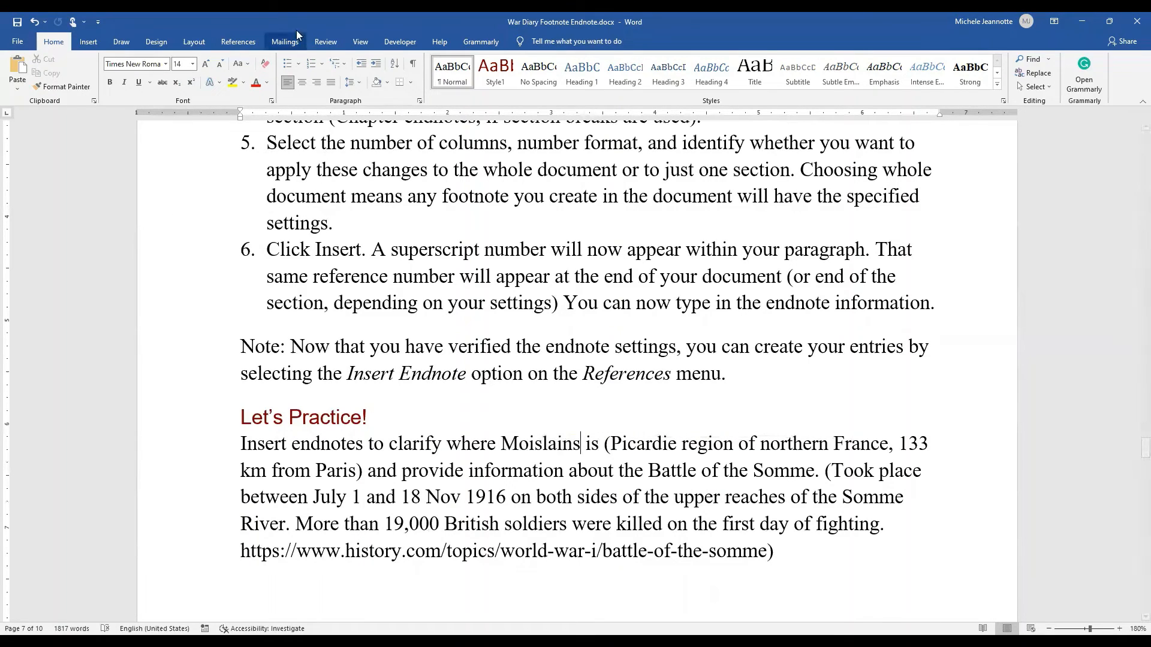
left_click(236, 42)
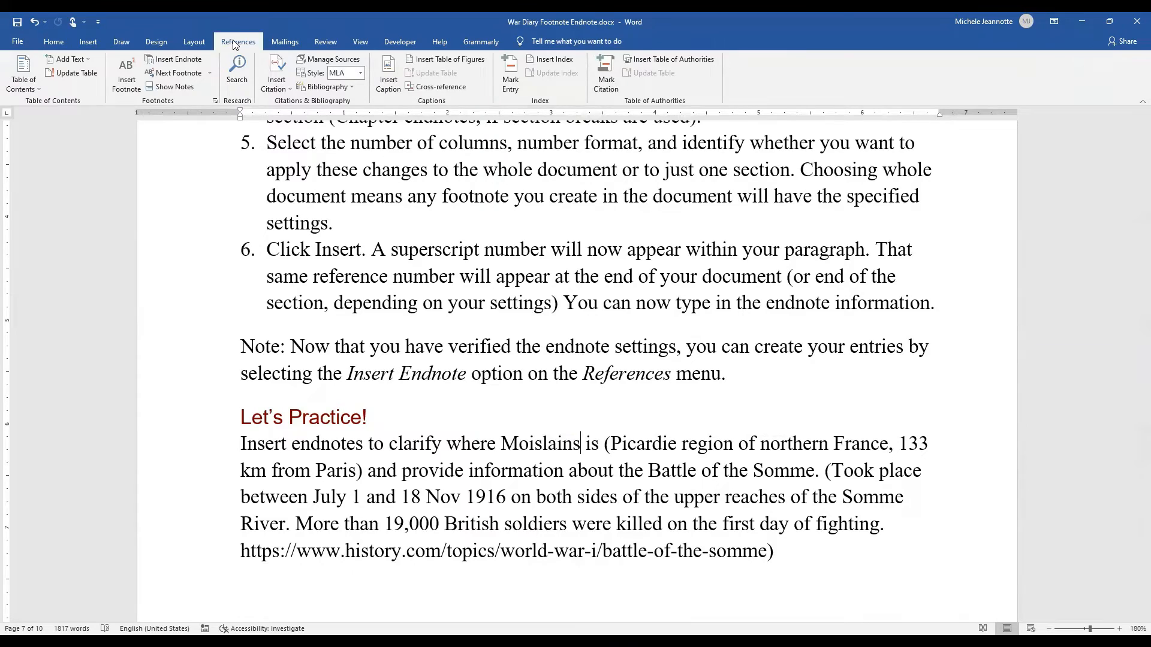
left_click(171, 60)
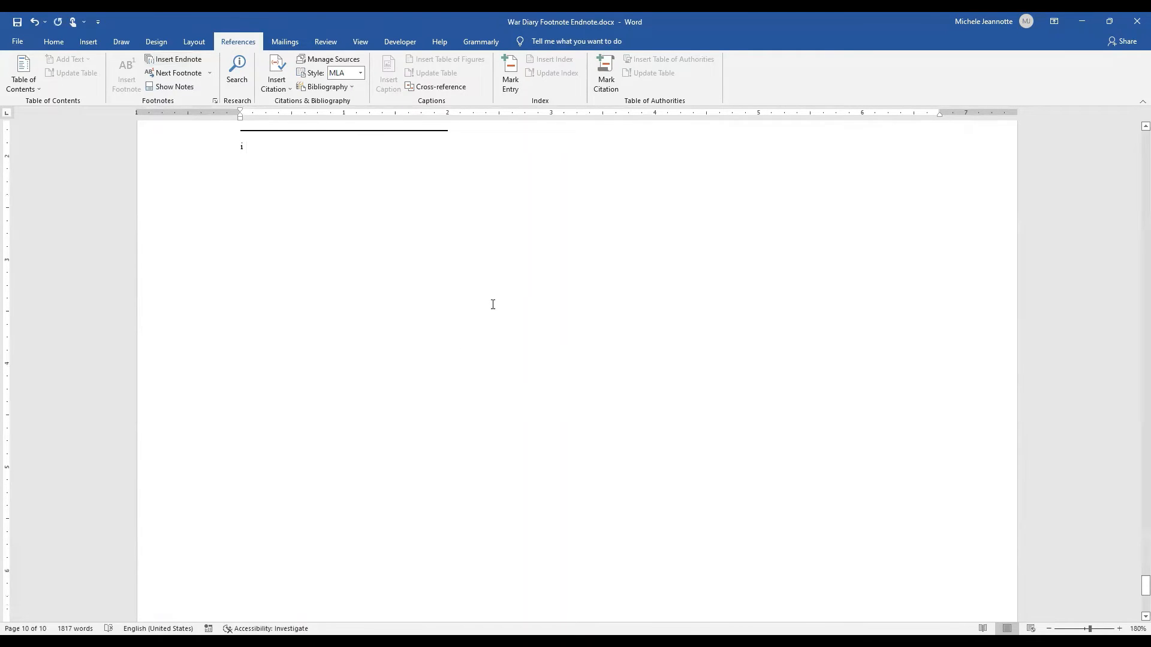
Step: Enter "This is my new endnote" as the endnote text and review the endnote location and number format settings without changing them
type("This ")
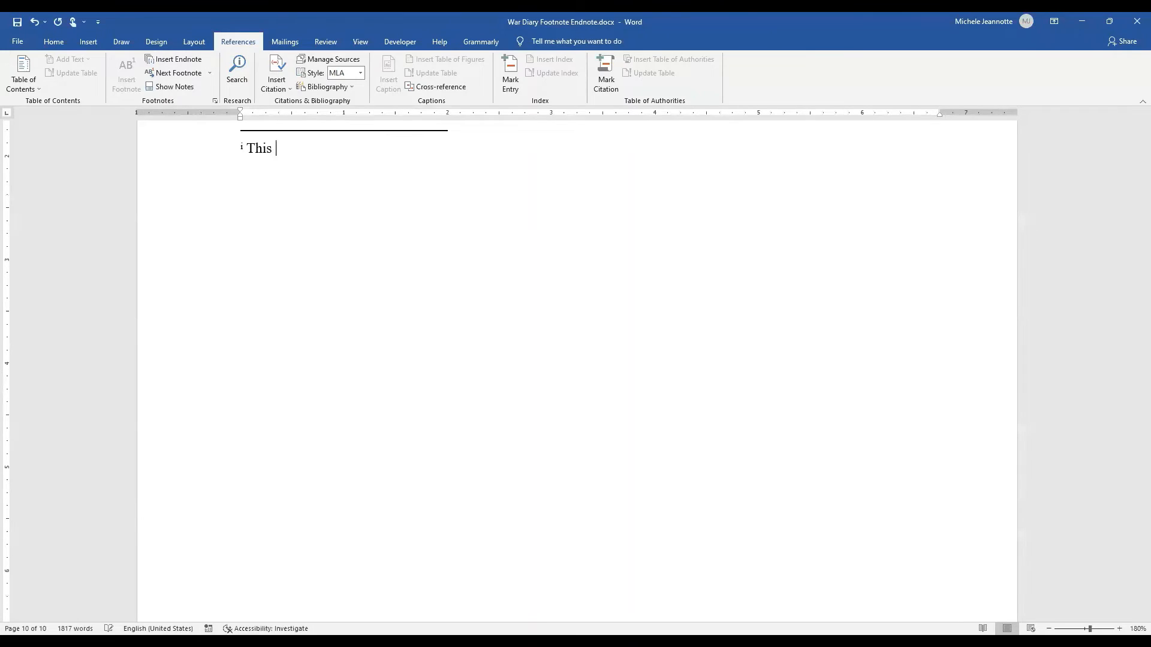
type("is my new endnote")
left_click(215, 102)
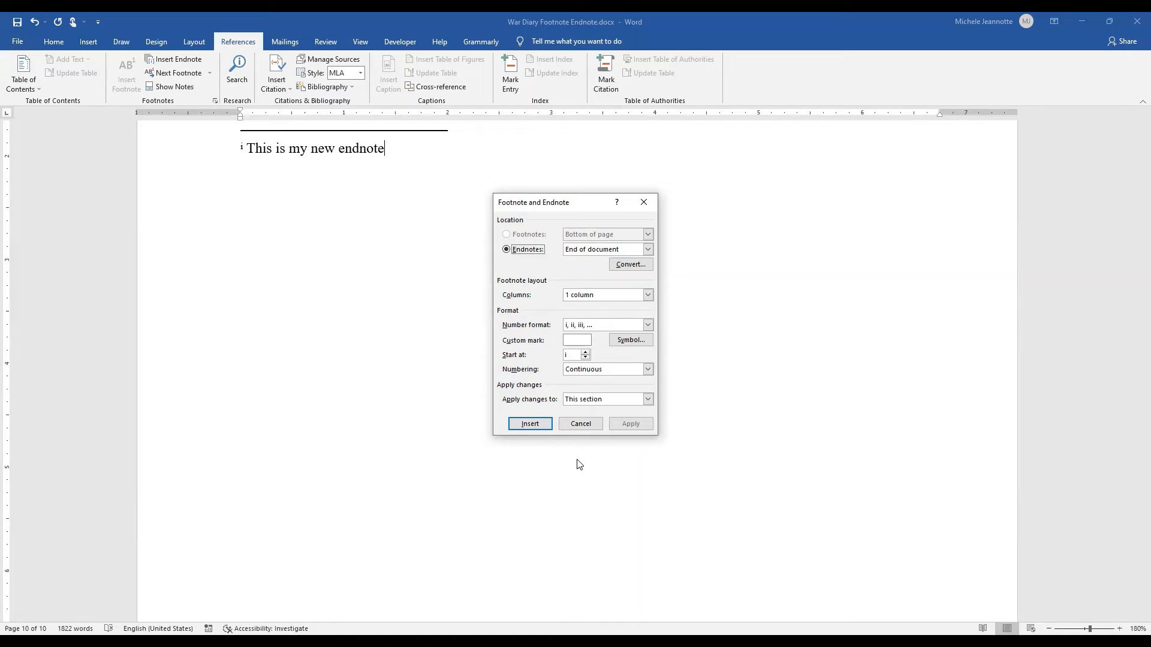
left_click(580, 424)
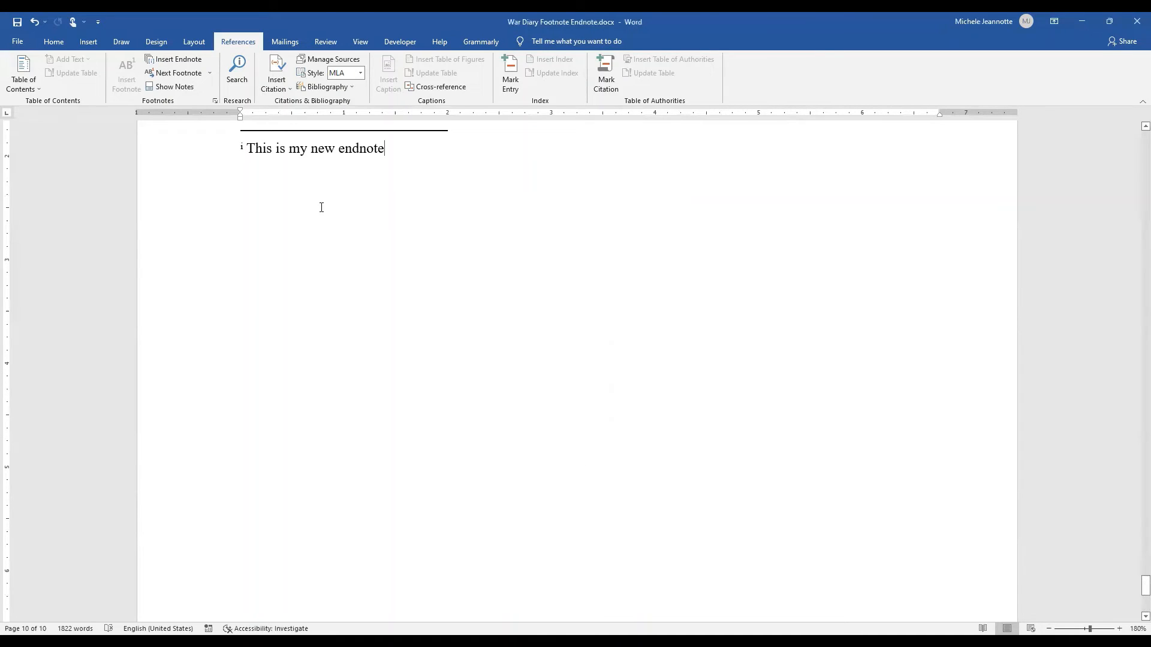
Step: Select the new endnote line and open its Endnote Text style for modification through the style manager
left_click(155, 155)
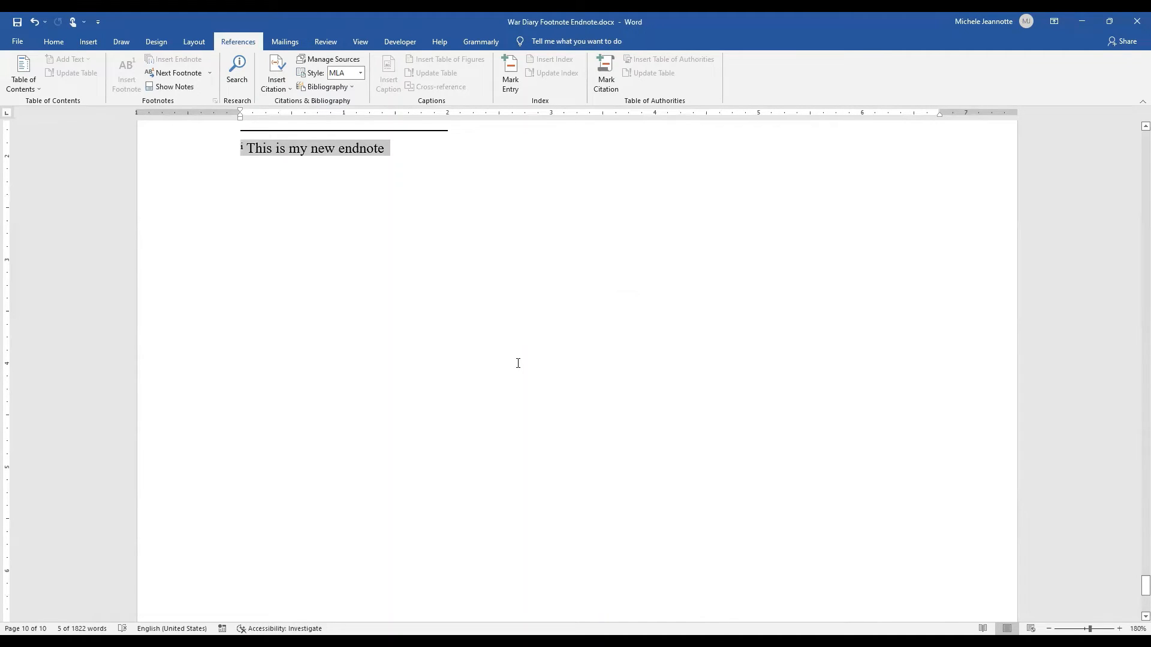
left_click(52, 45)
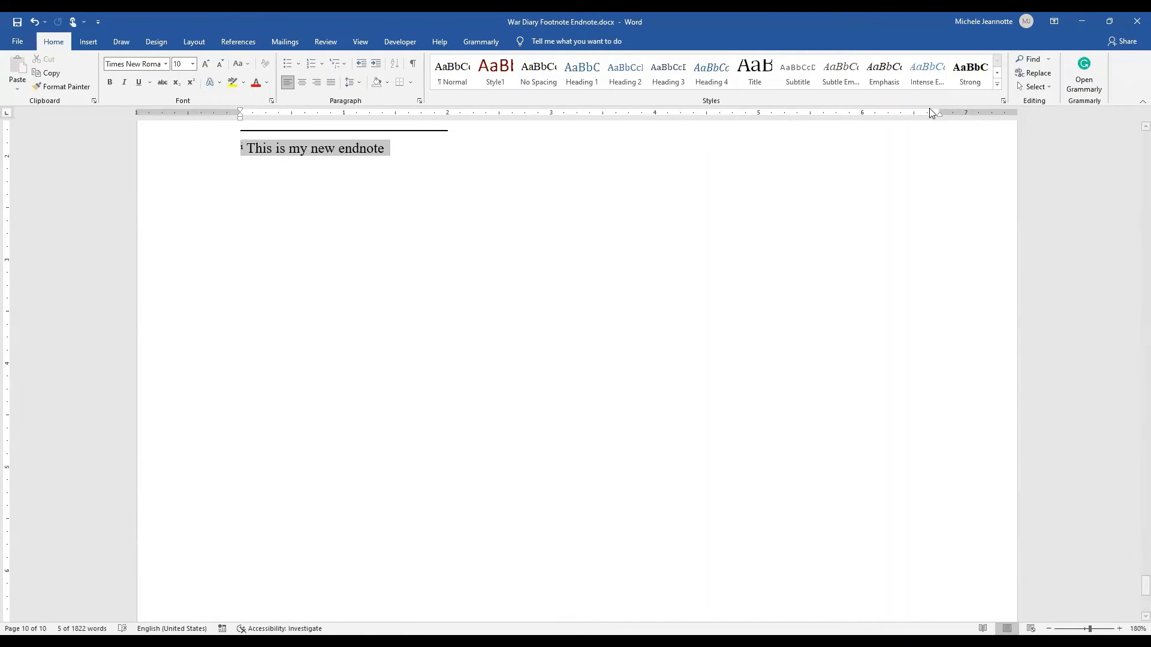
left_click(1004, 104)
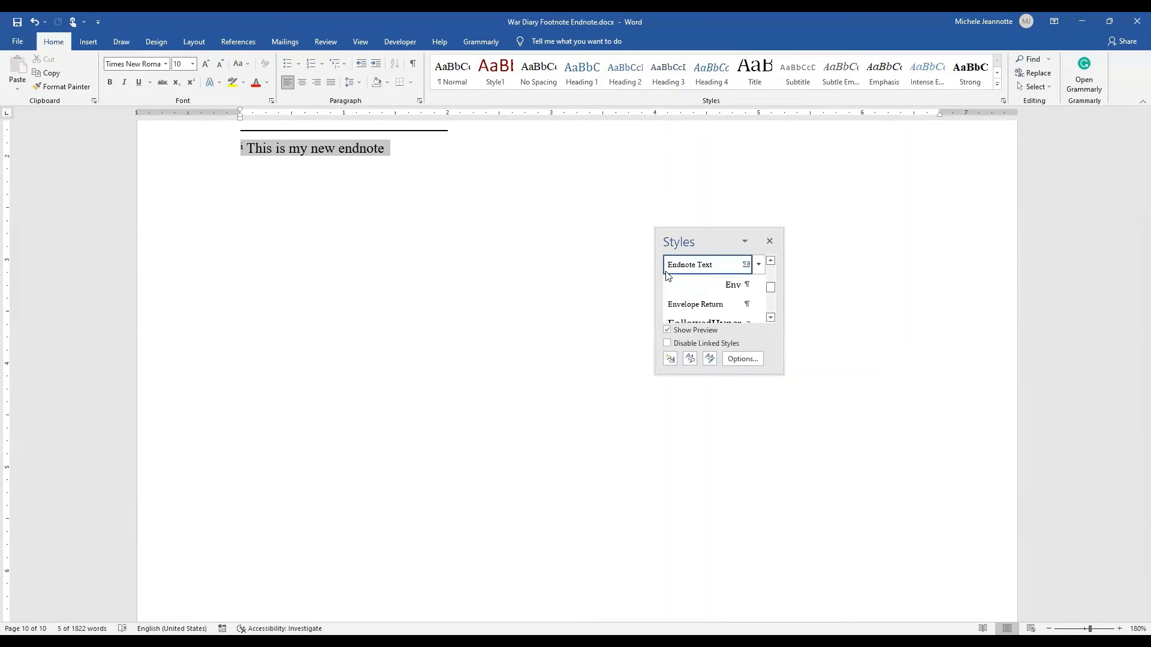
mouse_move(726, 277)
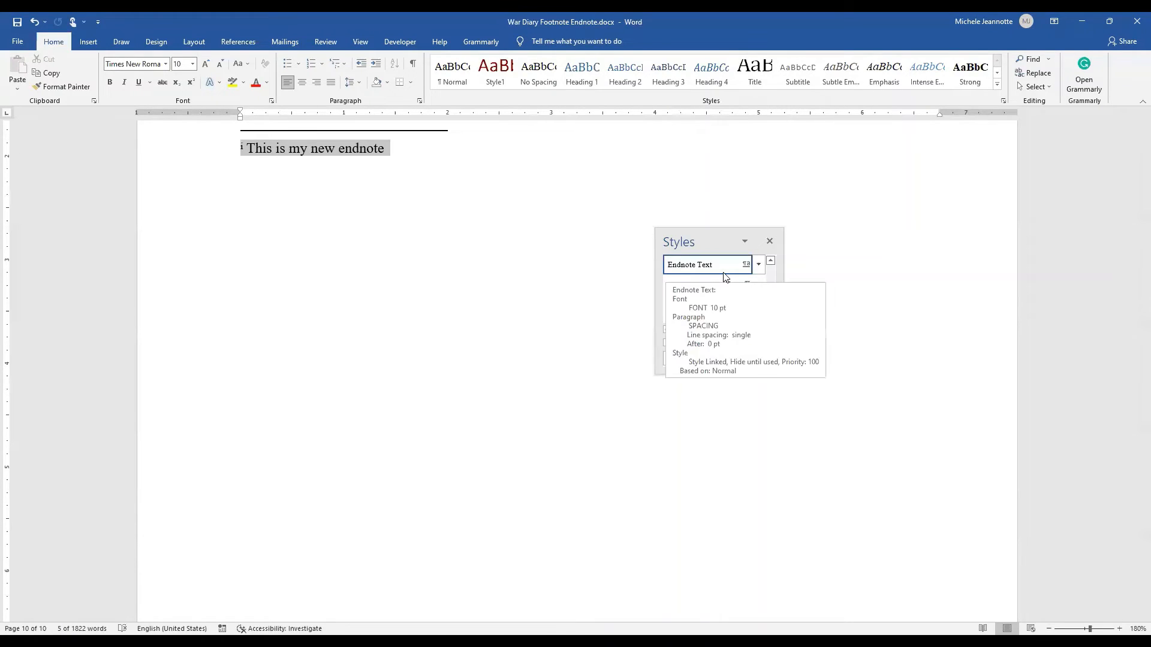
left_click(771, 261)
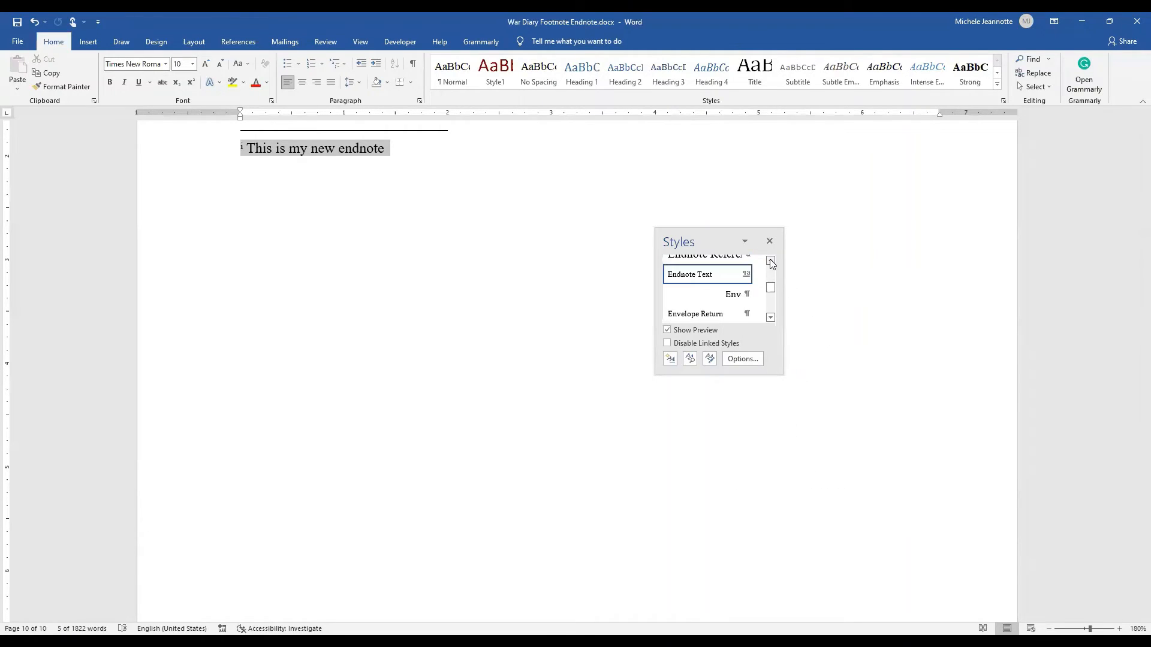
left_click(771, 262)
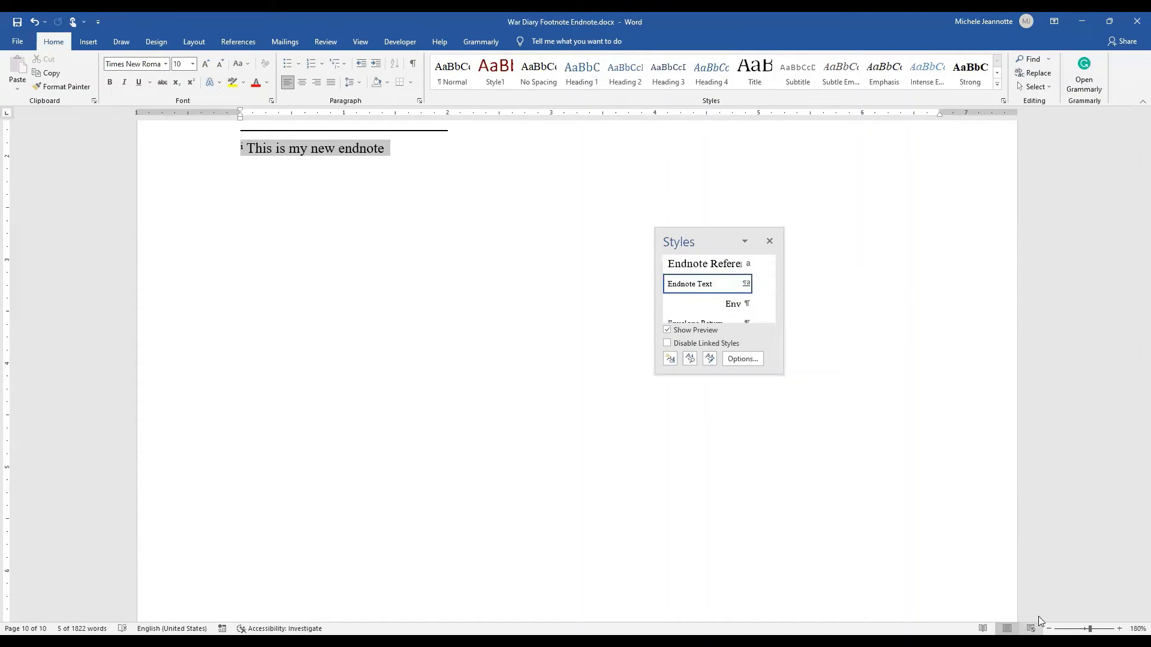
left_click(710, 358)
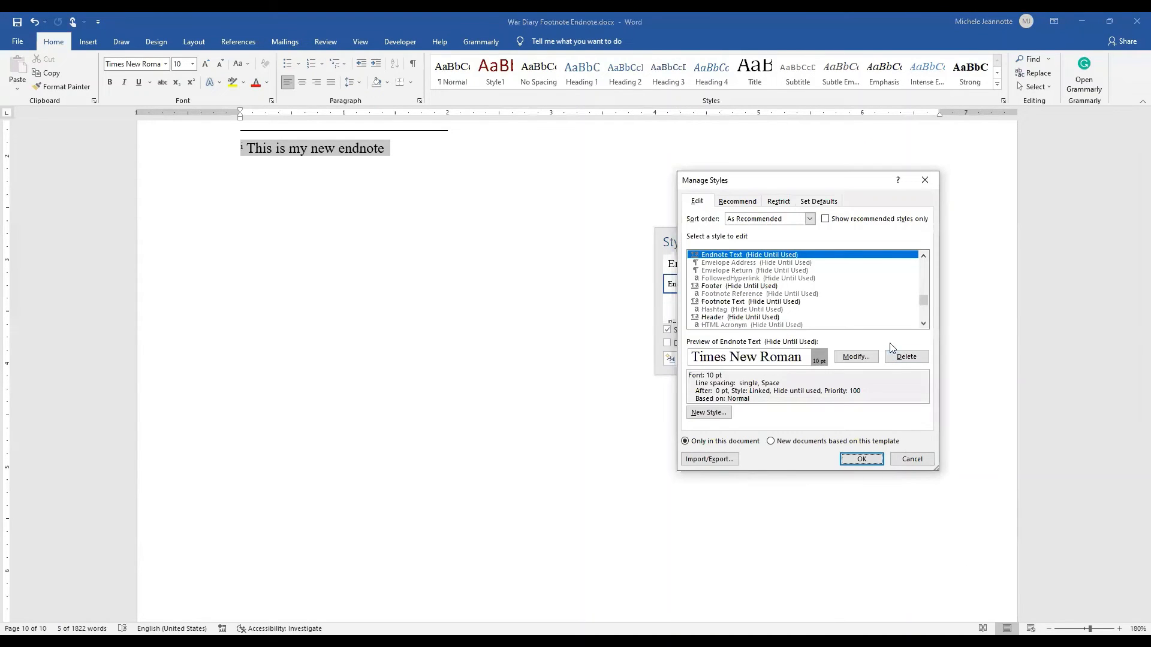
left_click(855, 357)
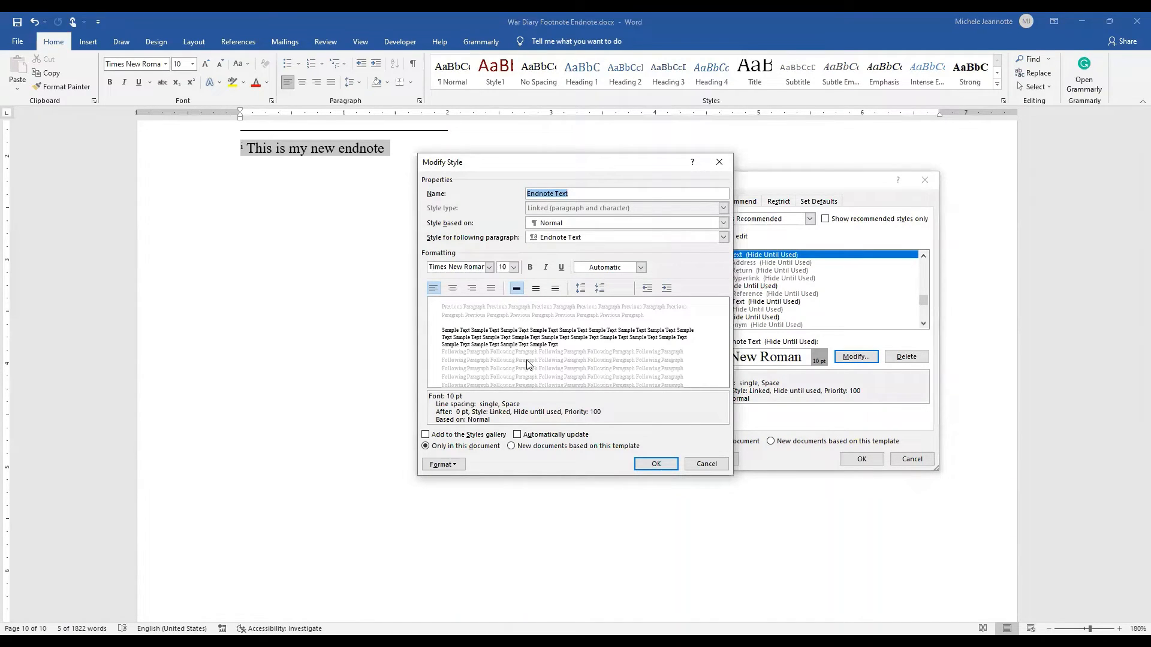
Step: Set the Endnote Text style to Arial, 11 pt, with a blue font colour, and apply it to the endnote
left_click(490, 267)
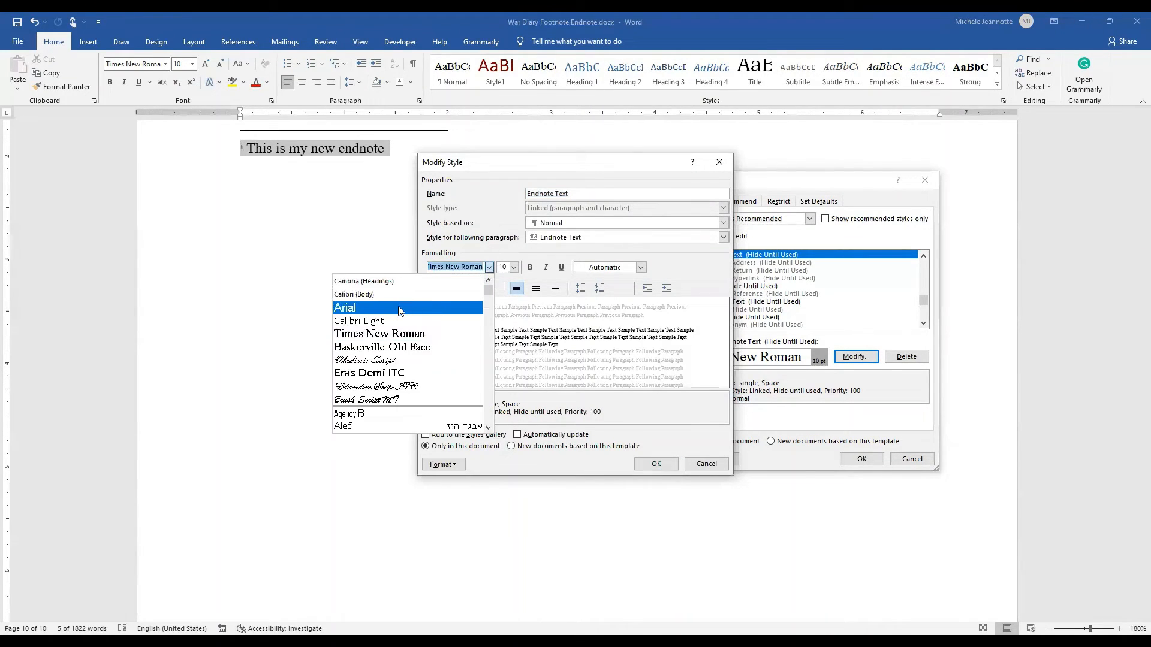
left_click(400, 309)
left_click(514, 268)
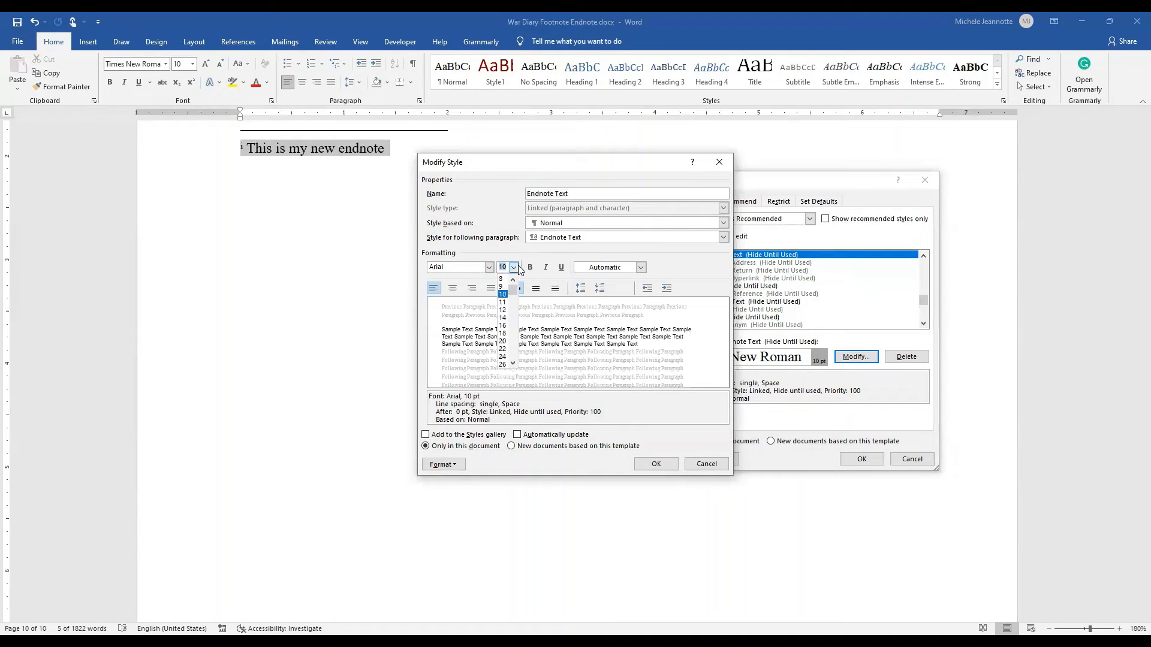
left_click(503, 303)
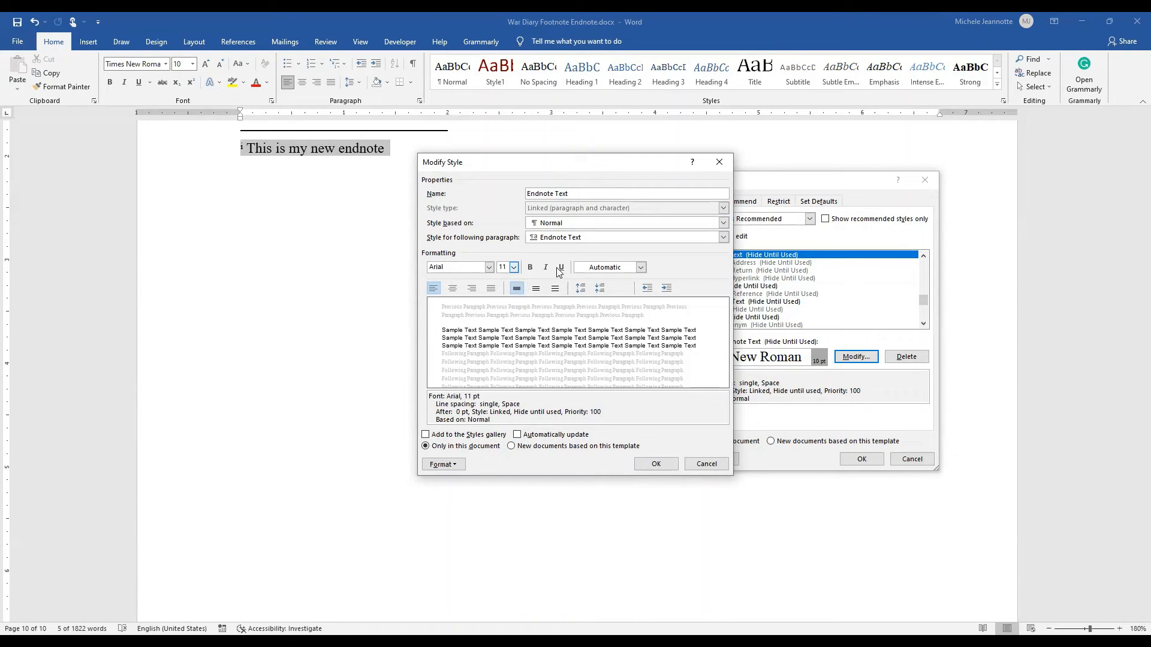
left_click(640, 268)
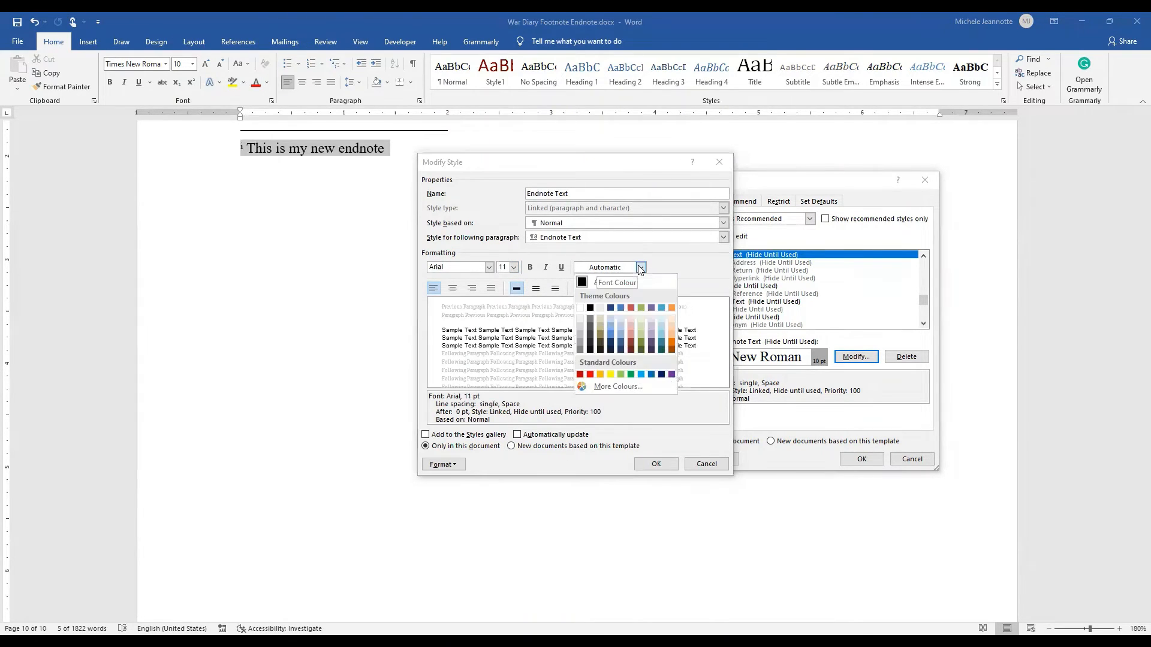
left_click(651, 375)
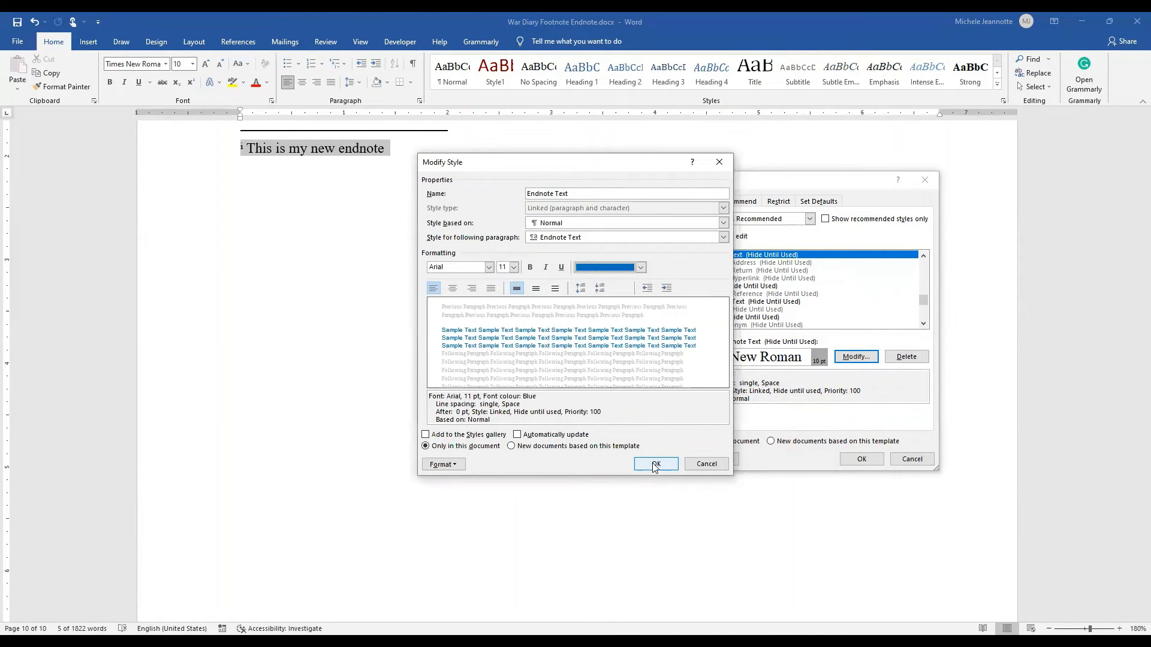
left_click(654, 465)
left_click(655, 465)
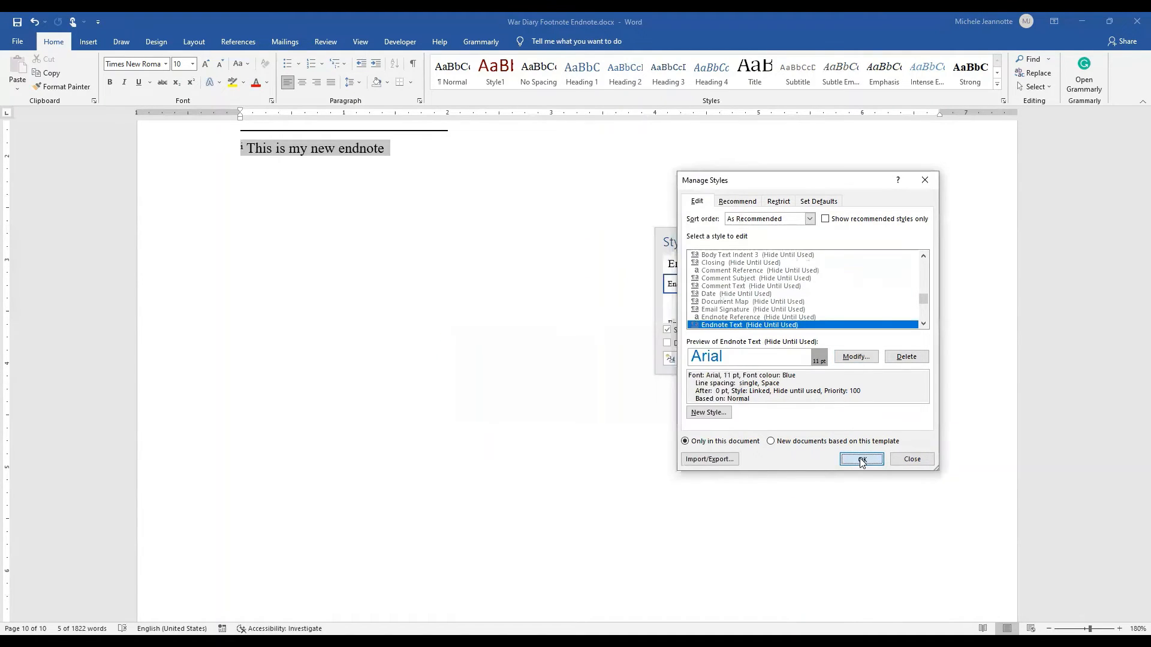
left_click(324, 252)
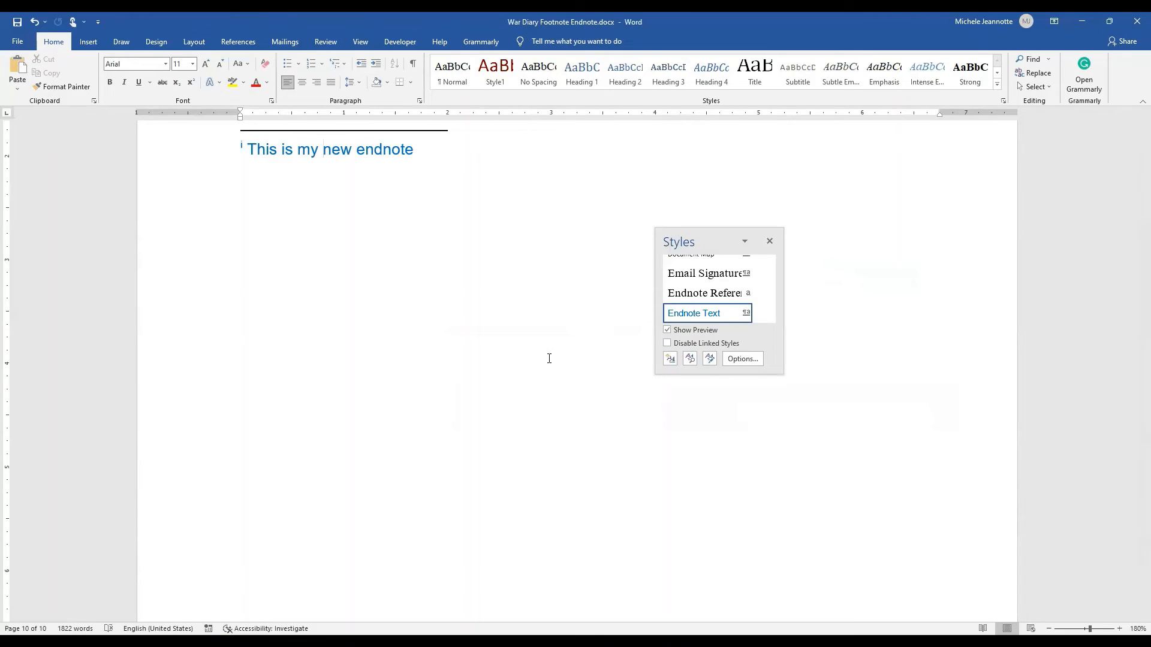
Step: Go back from the end of the document to the Let's Practice paragraph and check the endnote reference after Moislains
scroll(1134, 145, "up", 2)
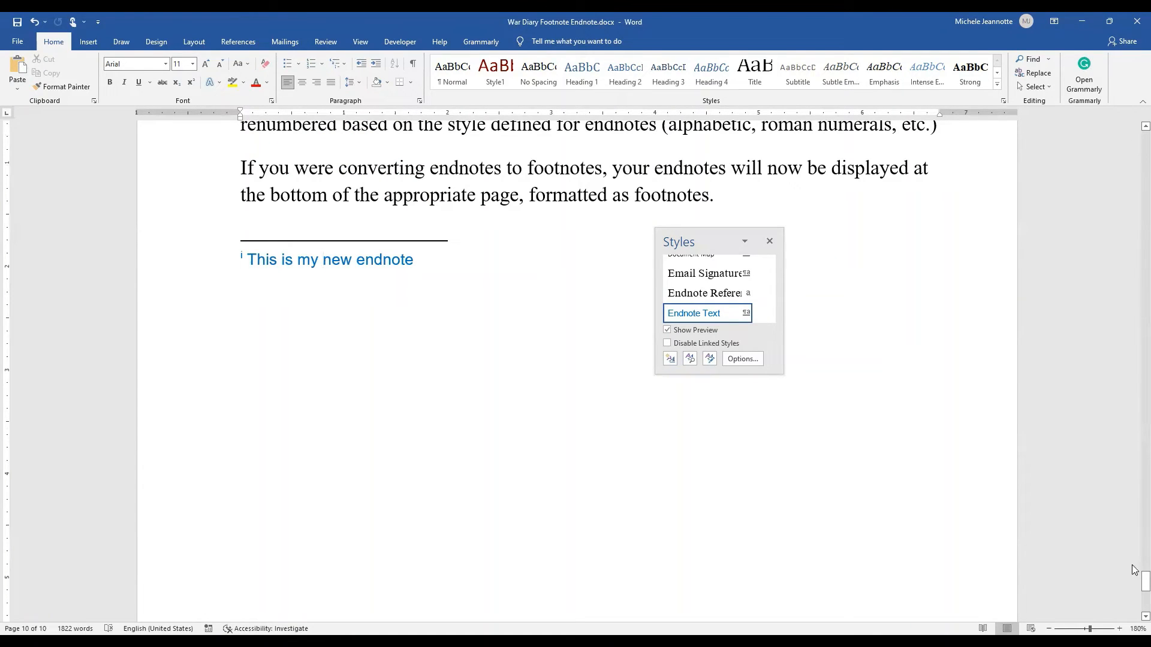
left_click(1135, 616)
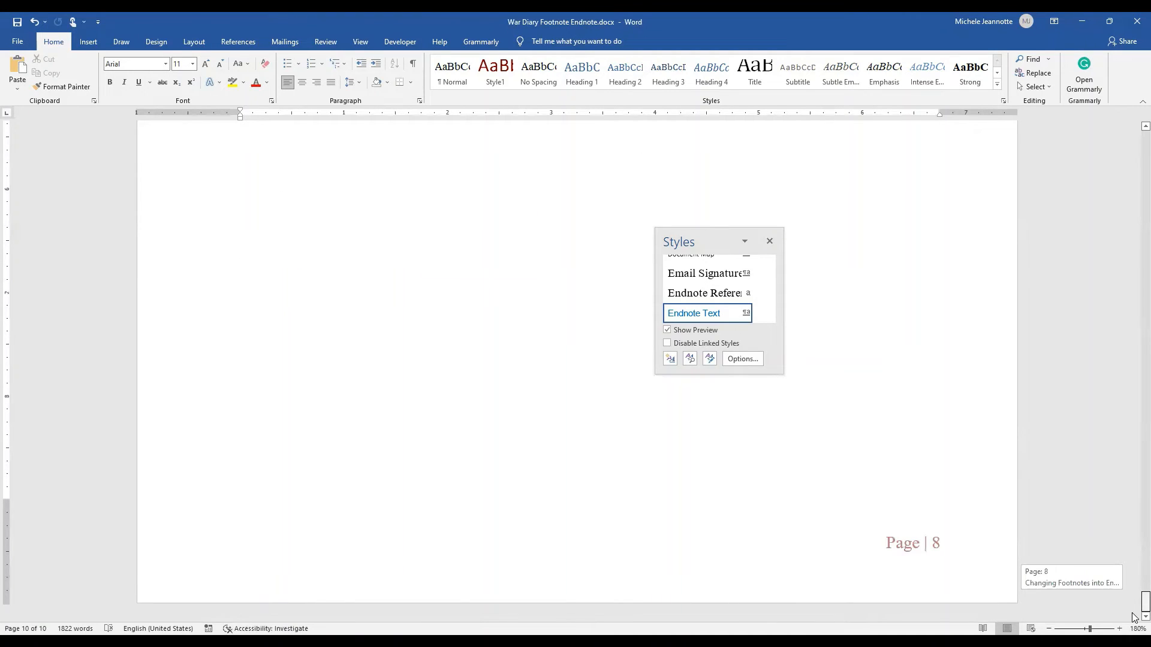
left_click_drag(1134, 616, 1135, 459)
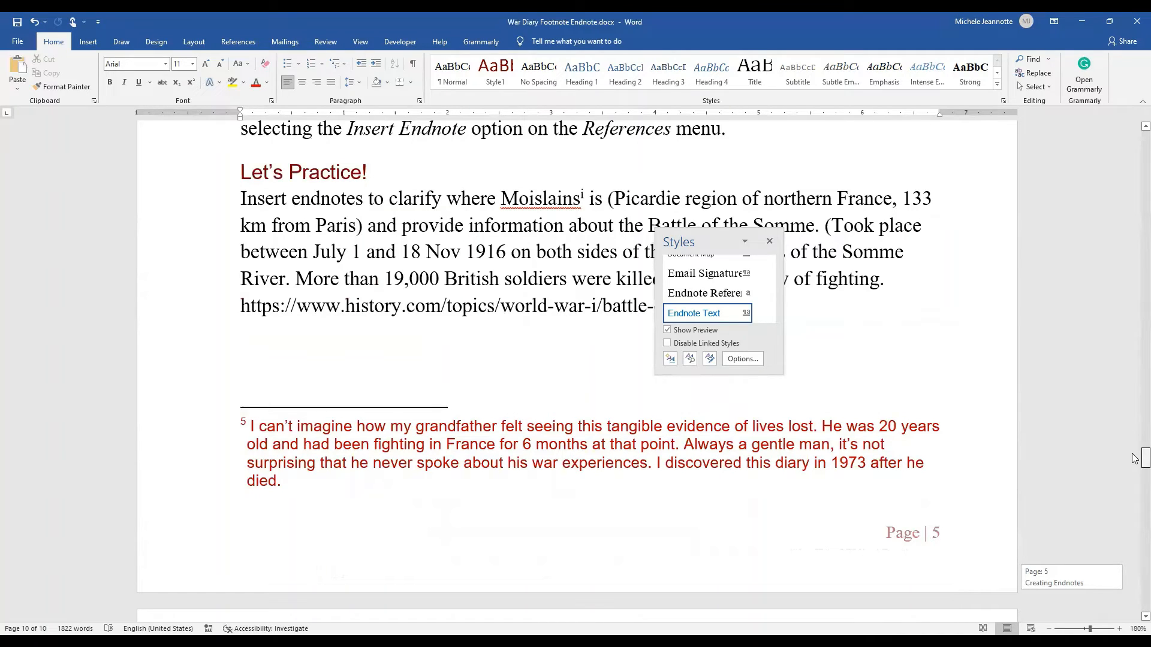
left_click_drag(1134, 458, 1135, 459)
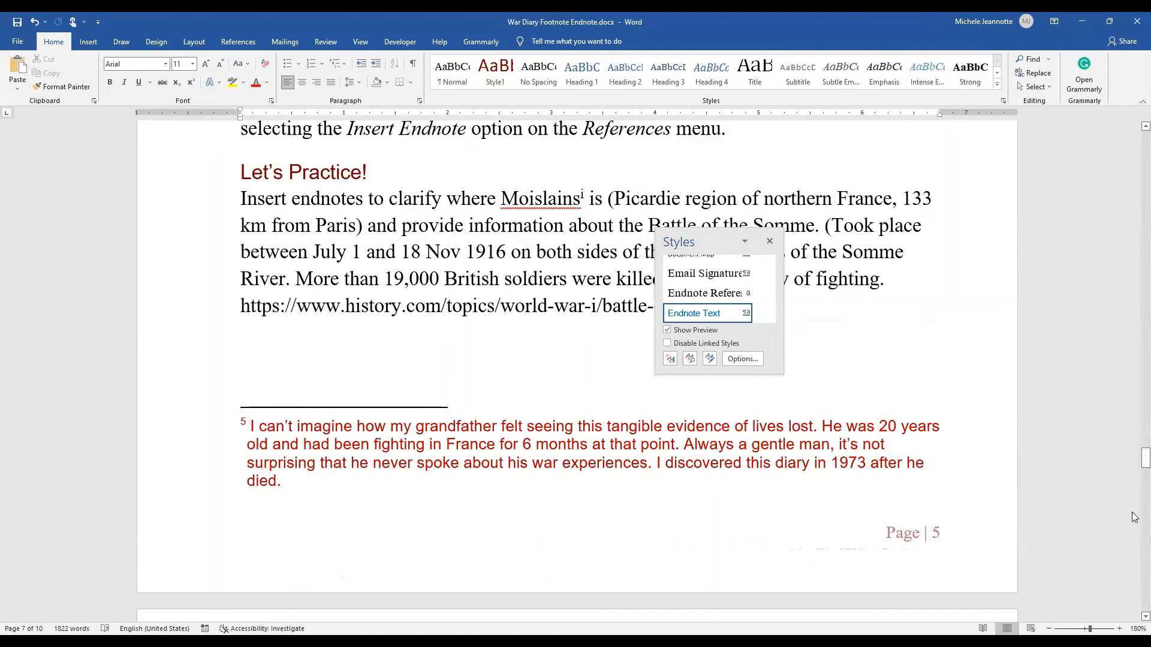
Step: Dismiss the style list and read the advantages and disadvantages of footnotes and endnotes in the Which is Better? section
scroll(1135, 515, "down", 10)
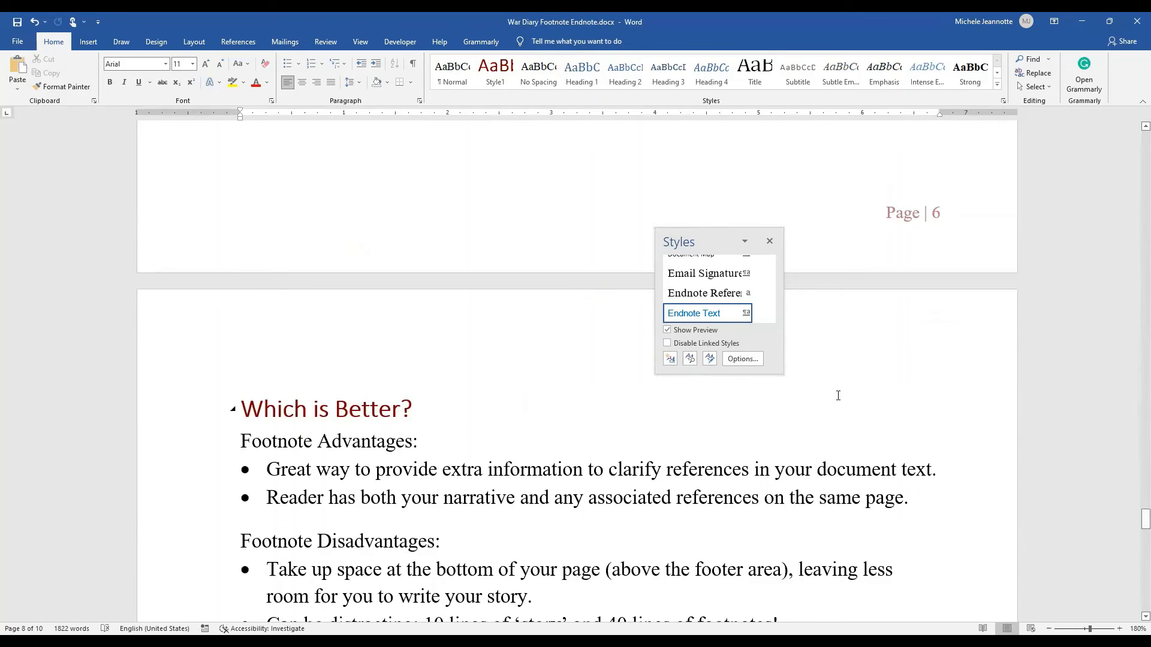
left_click(769, 243)
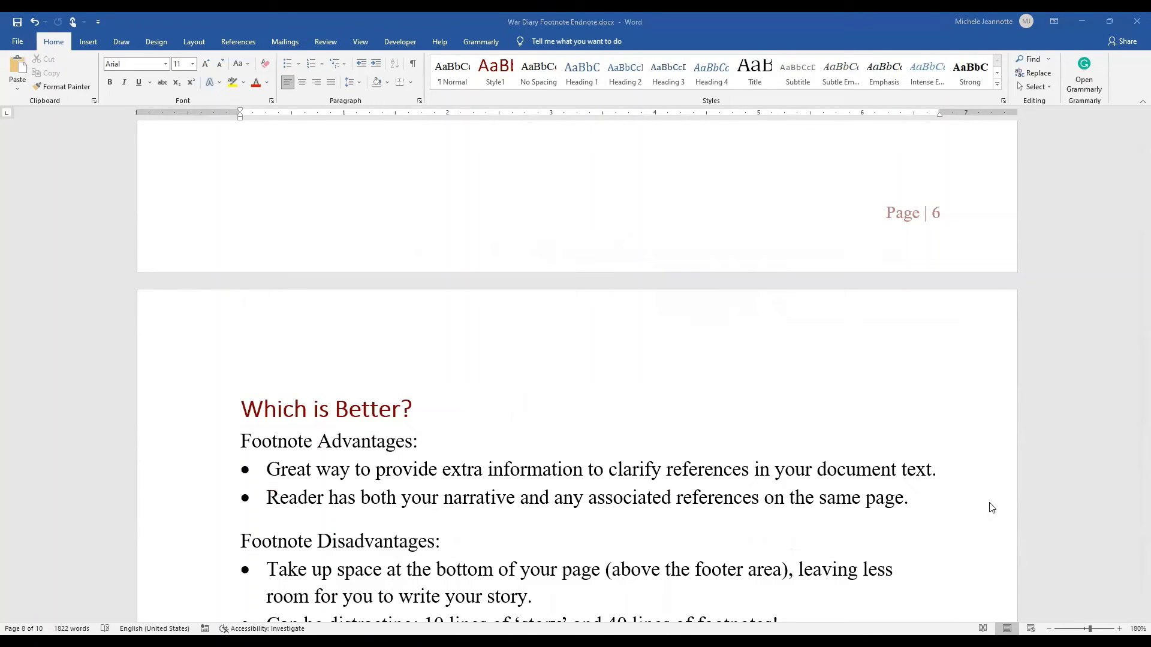
scroll(990, 507, "down", 3)
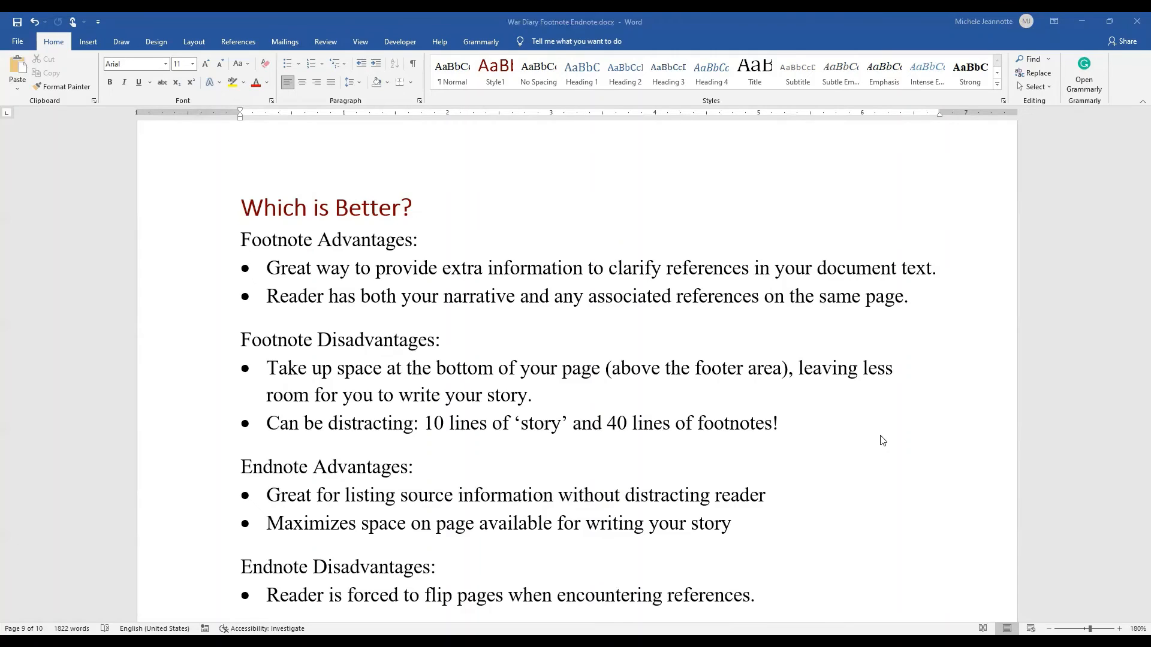
scroll(881, 457, "down", 2)
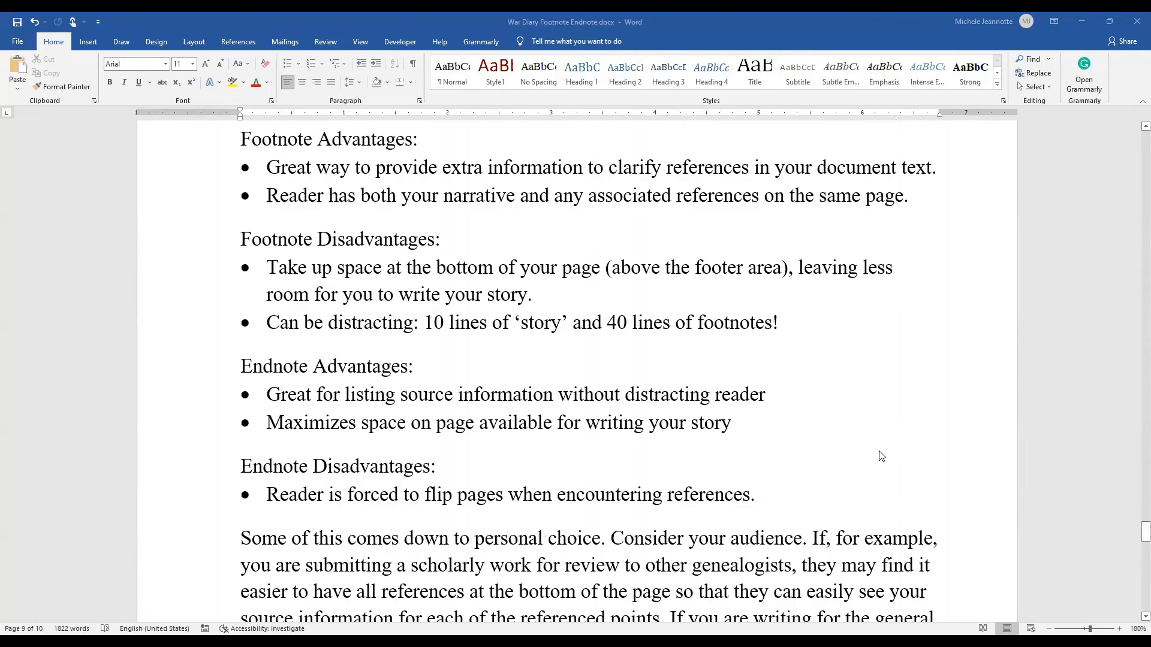
scroll(881, 456, "down", 2)
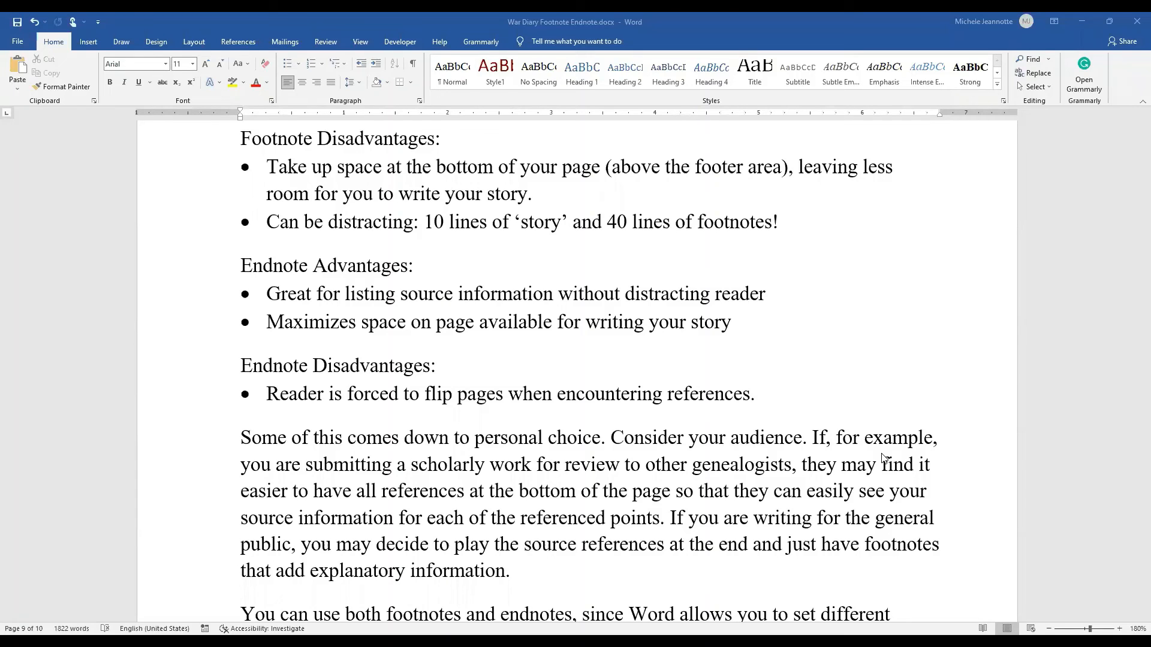
Step: Go on to the Changing Footnotes into Endnotes section and read its first two numbered instructions
scroll(973, 439, "down", 2)
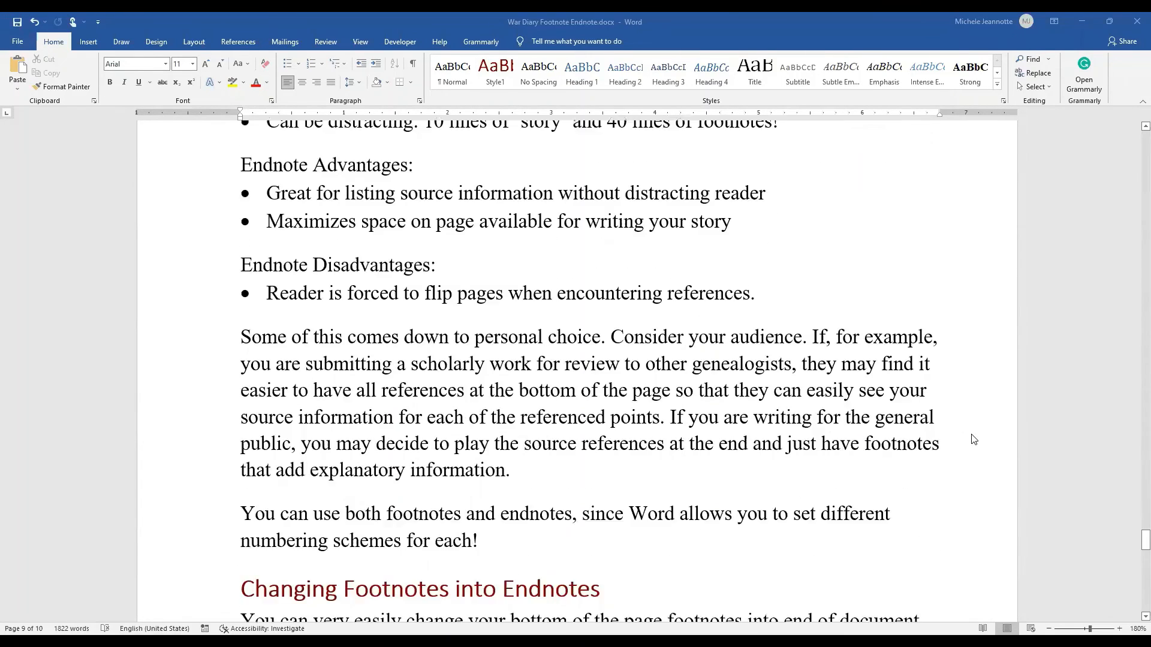
scroll(973, 440, "down", 3)
scroll(974, 439, "down", 2)
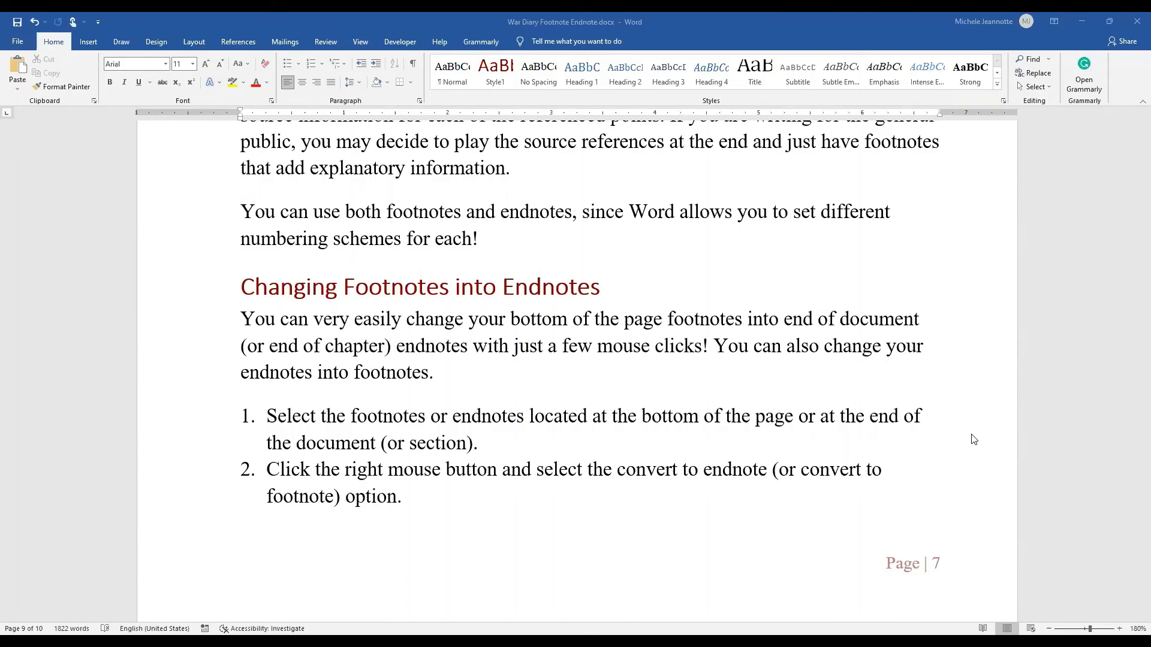
Step: Convert the endnote "This is my new endnote" at the end of the document to a footnote
scroll(959, 440, "down", 9)
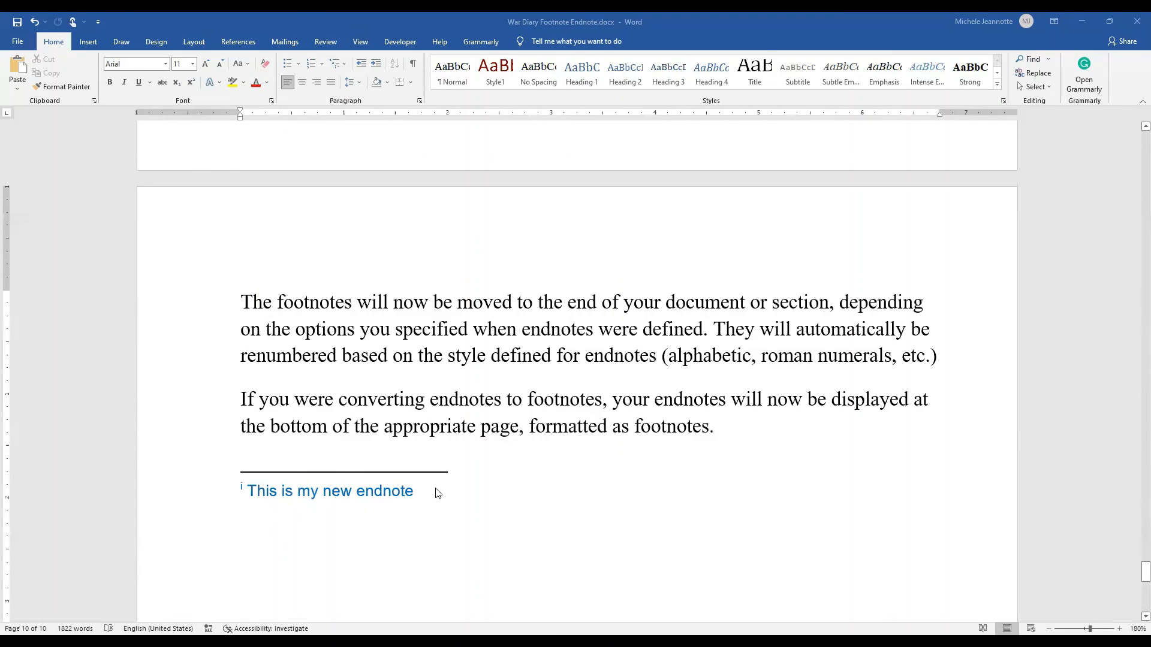
left_click(250, 491)
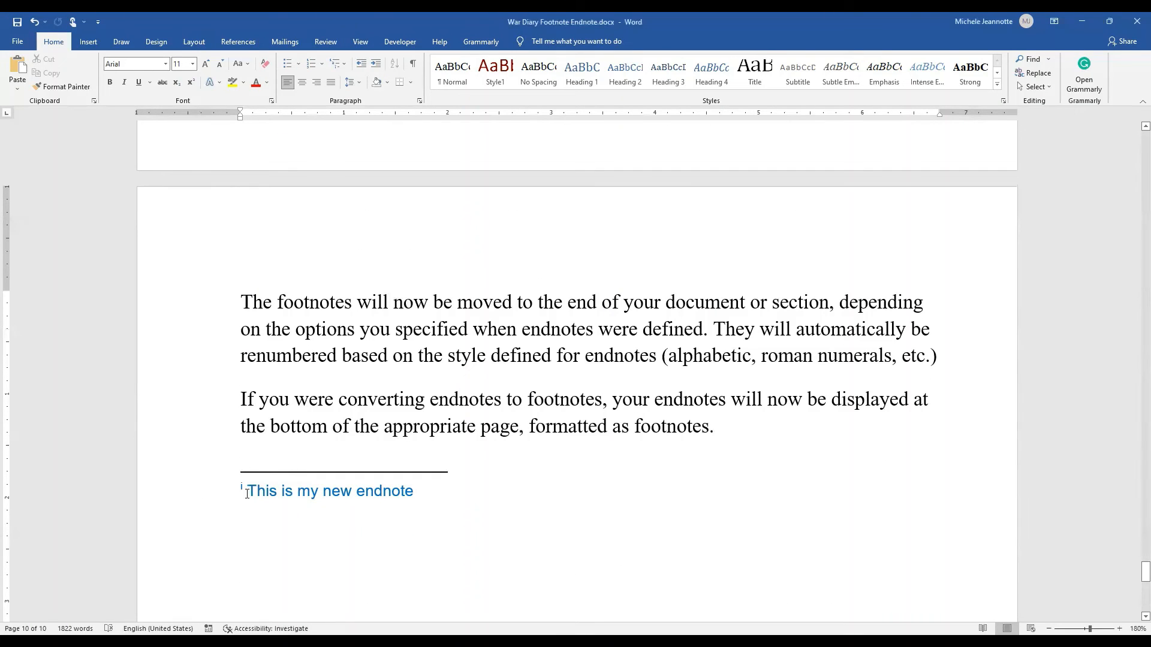
left_click(202, 497)
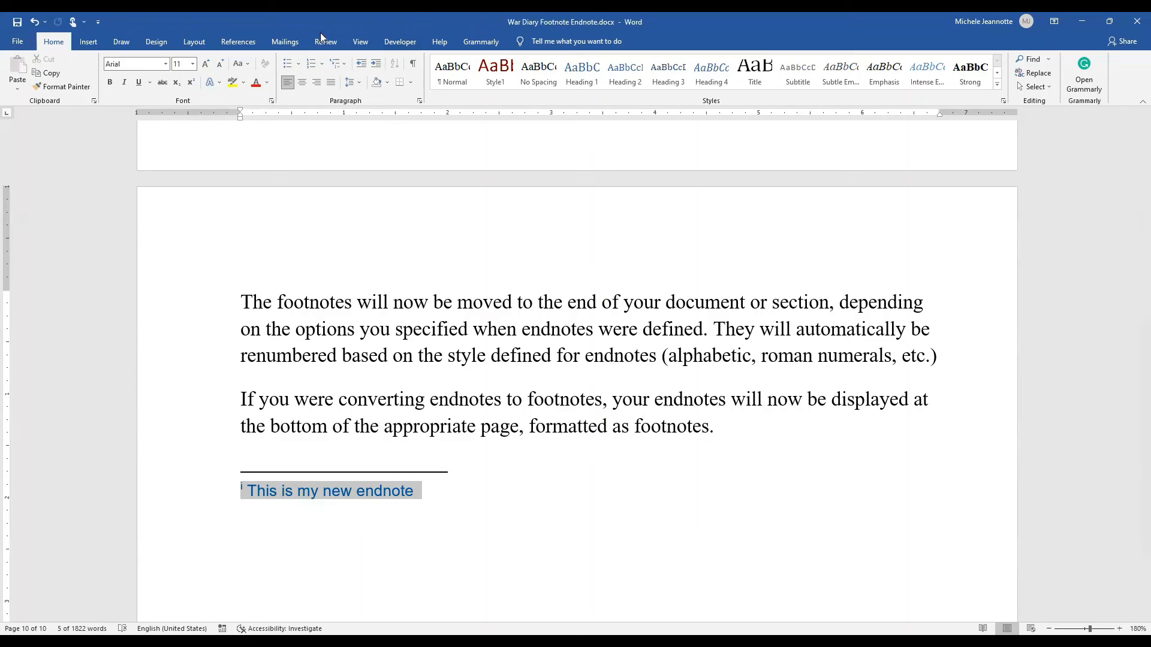
left_click(252, 46)
right_click(220, 497)
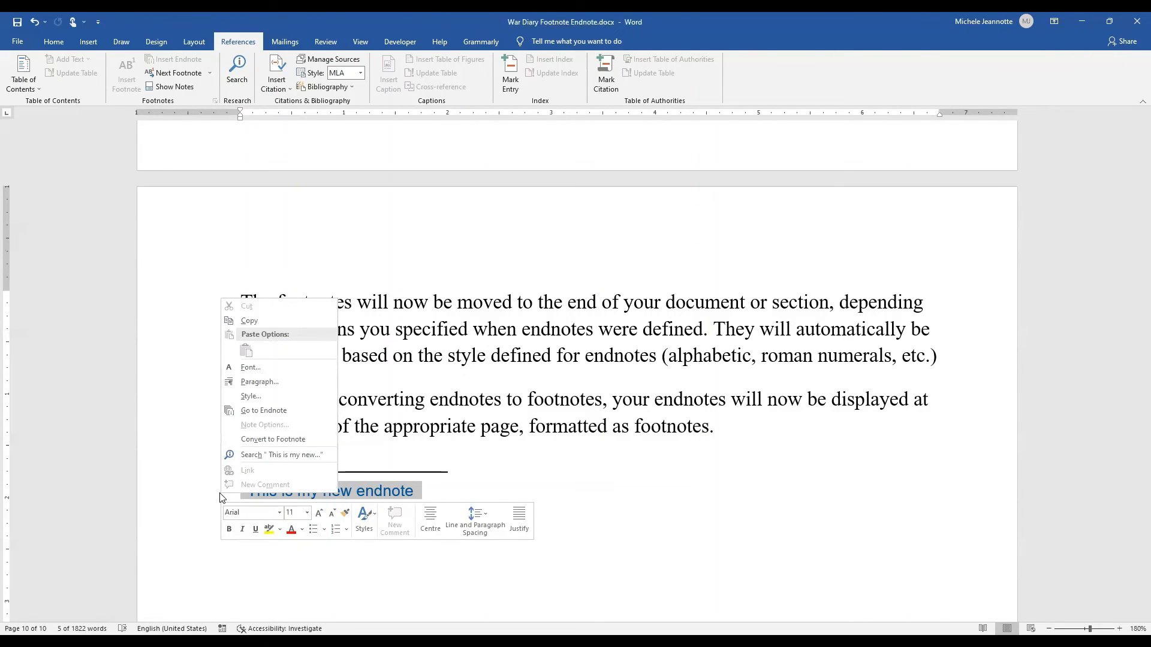
left_click(271, 440)
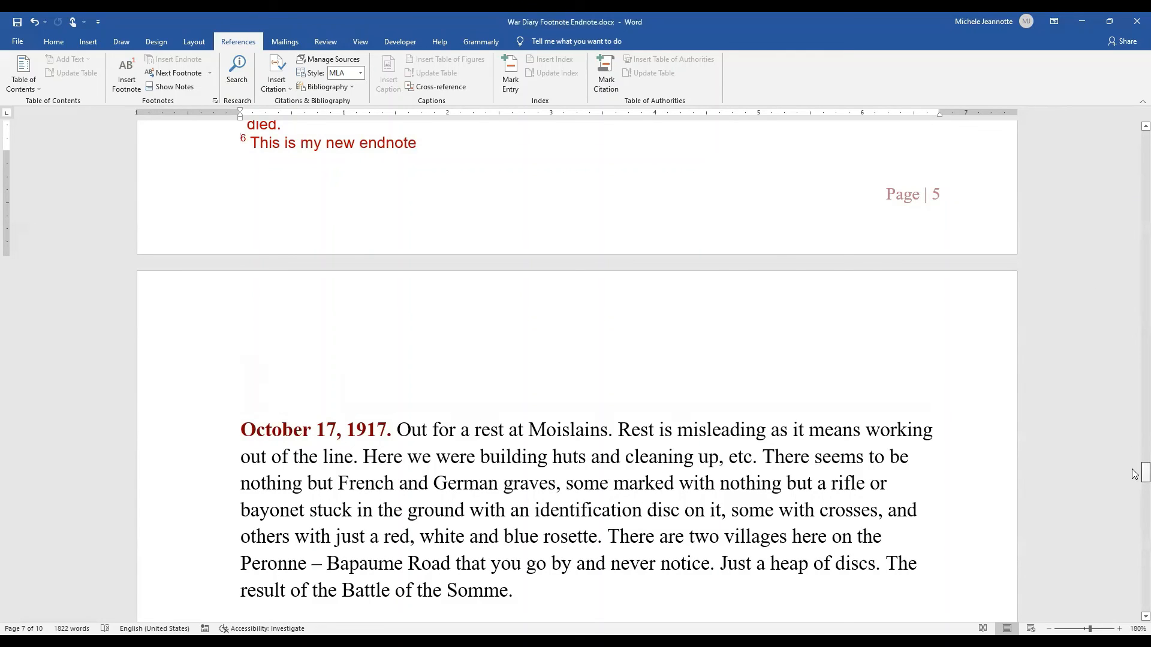
Step: Check the converted note among the footnotes below the Let's Practice paragraph and its reference mark after Moislains
left_click_drag(1135, 474, 1135, 460)
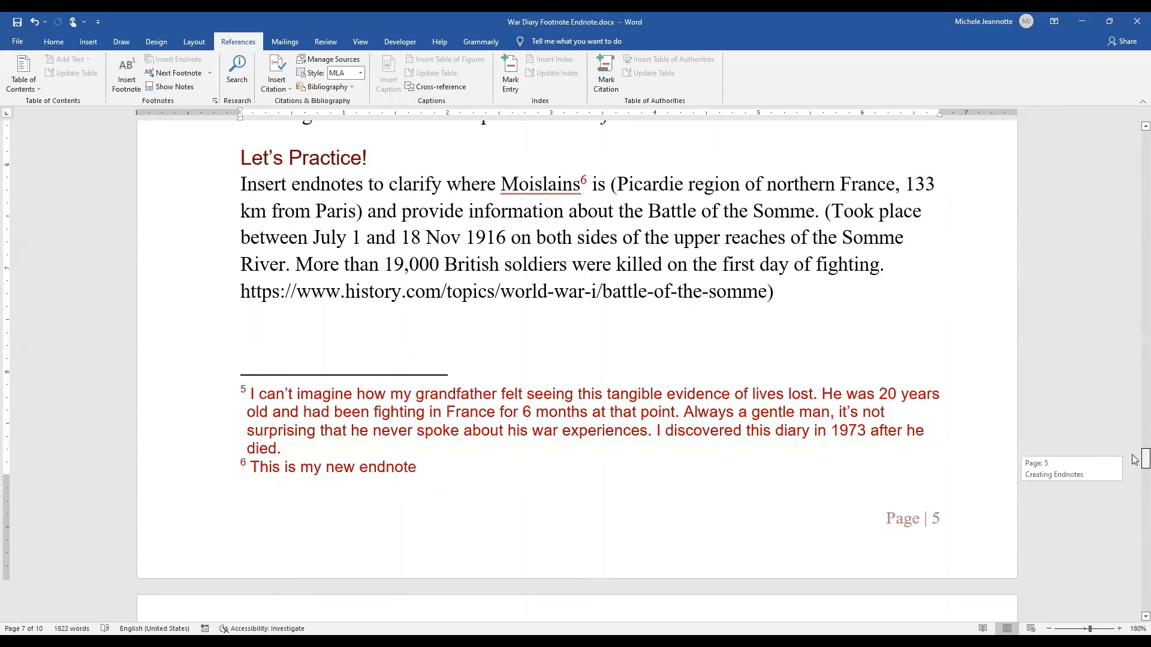
left_click(198, 468)
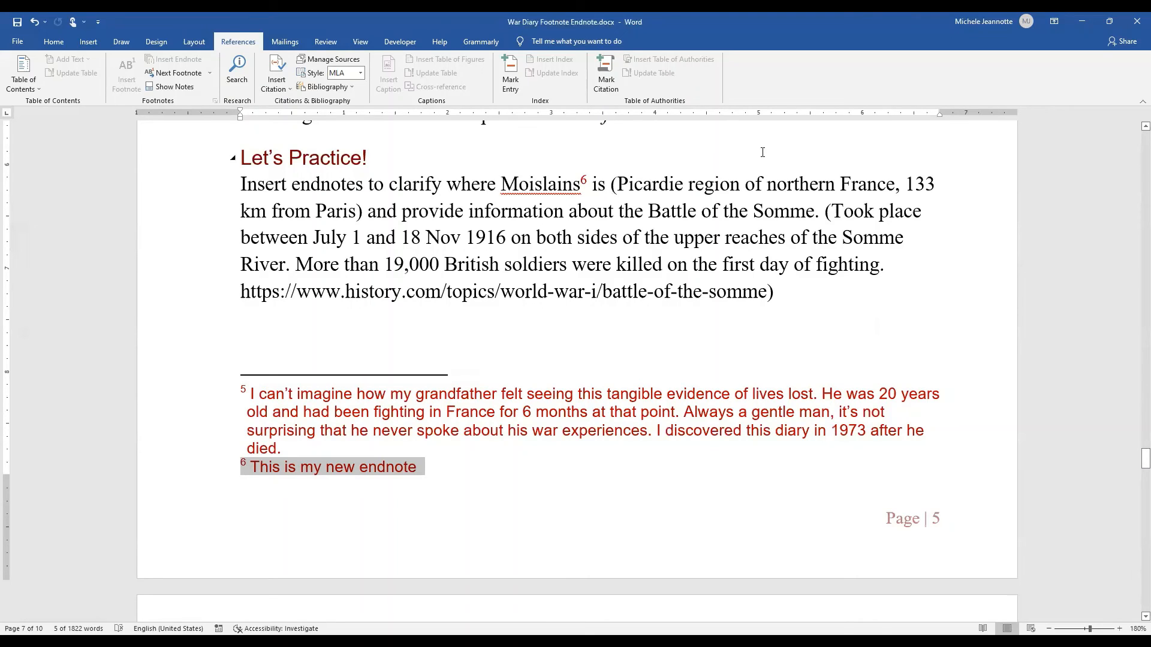
left_click_drag(583, 178, 593, 179)
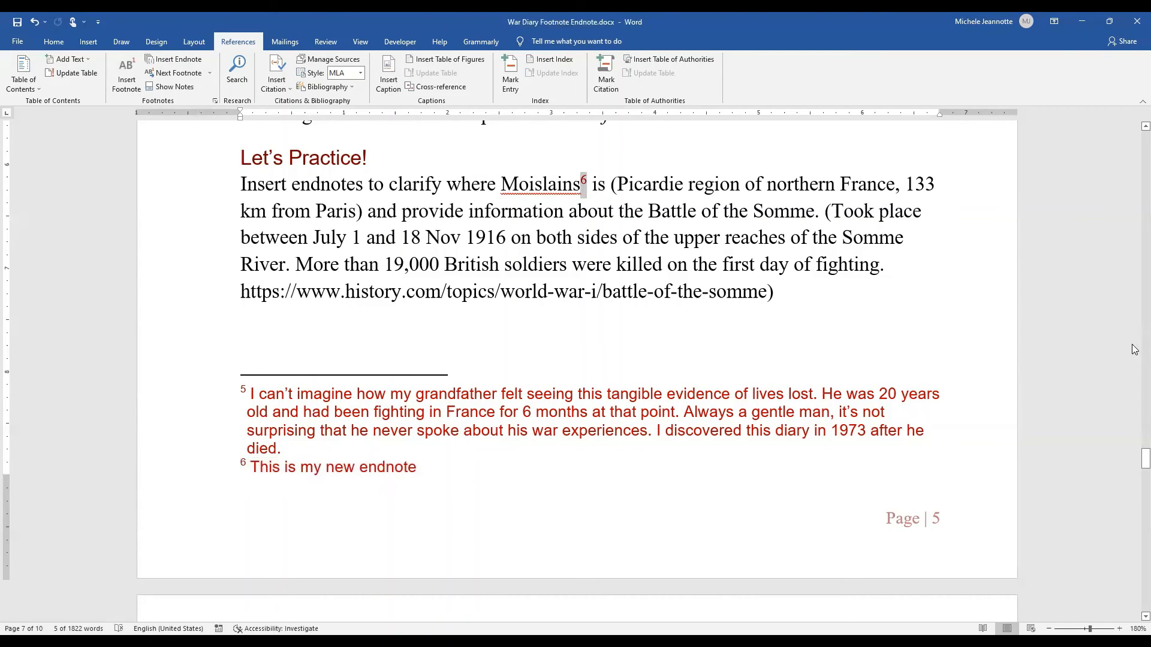
Step: Convert the July 20th entry and August 5th entry footnotes on page 4 to endnotes together
left_click_drag(1135, 461, 1134, 414)
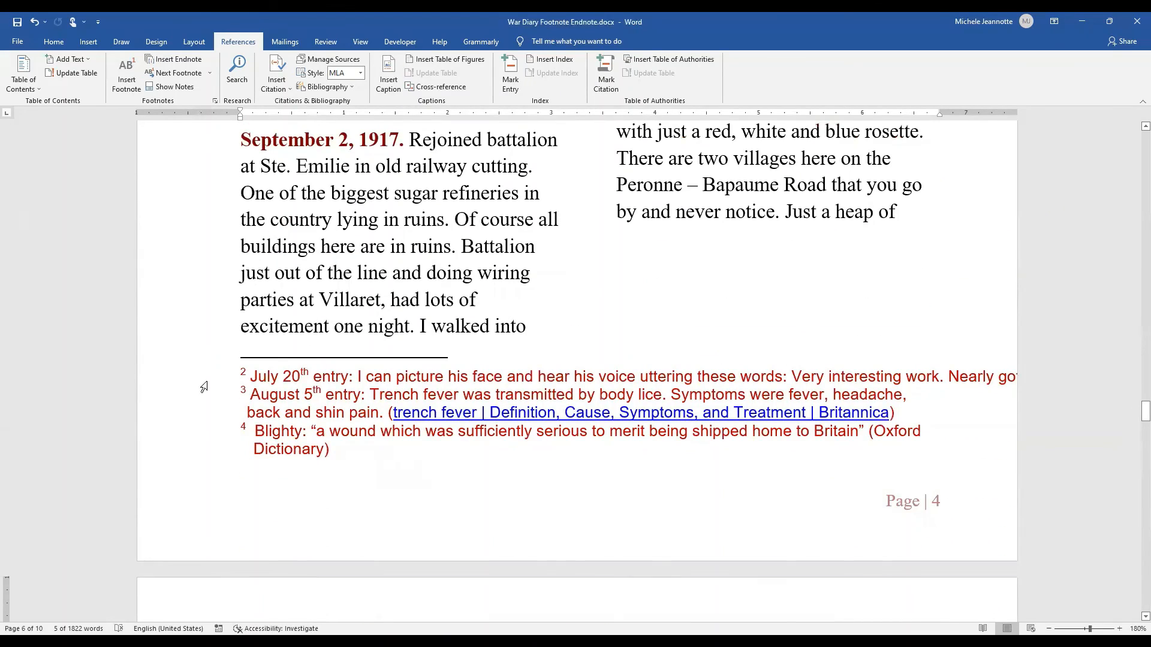
left_click(204, 378)
left_click_drag(204, 378, 208, 414)
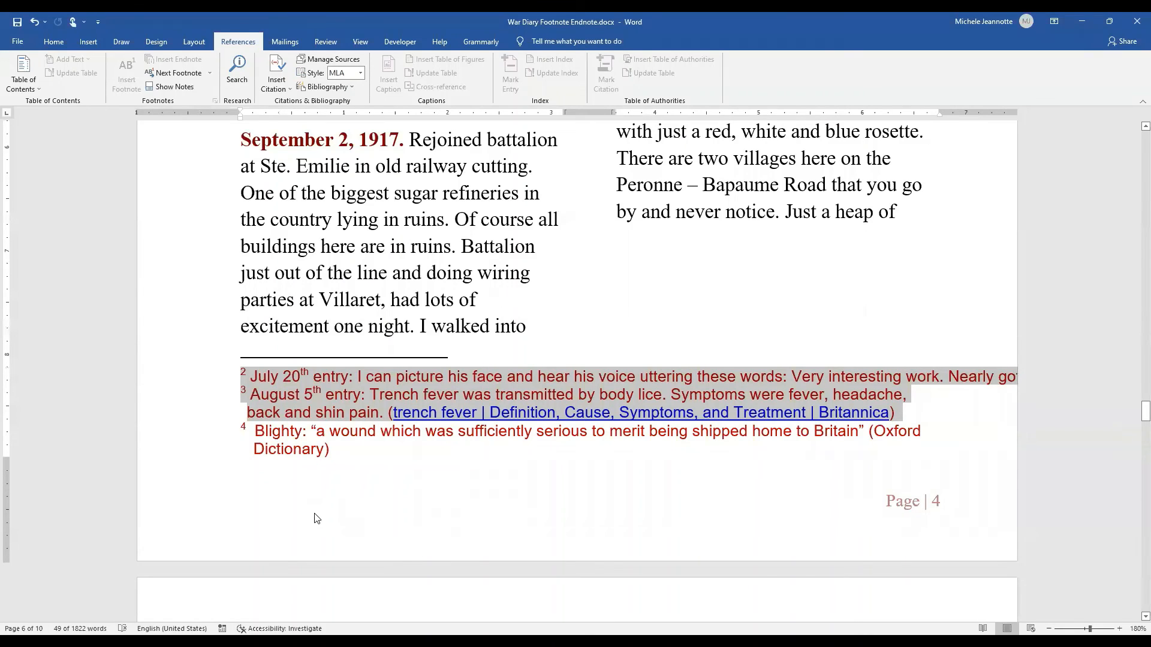
right_click(354, 397)
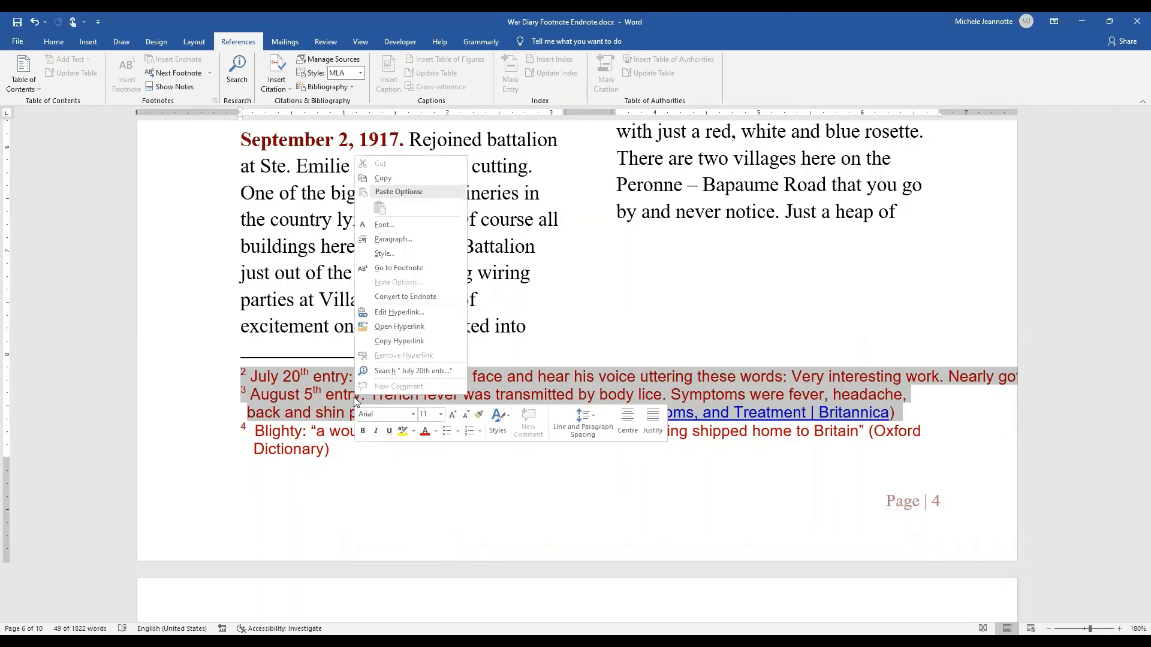
left_click(394, 297)
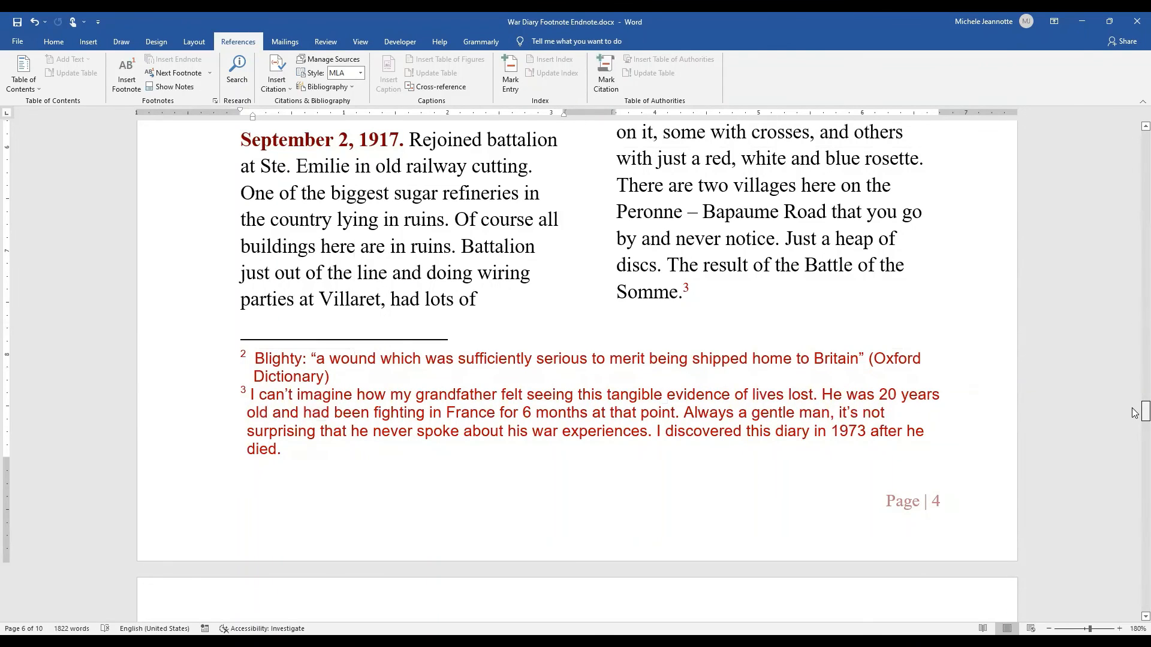
Step: Check the two converted endnotes at the end of the document and their reference marks in the July 20 and August 5, 1917 entries
left_click_drag(1135, 412, 1135, 572)
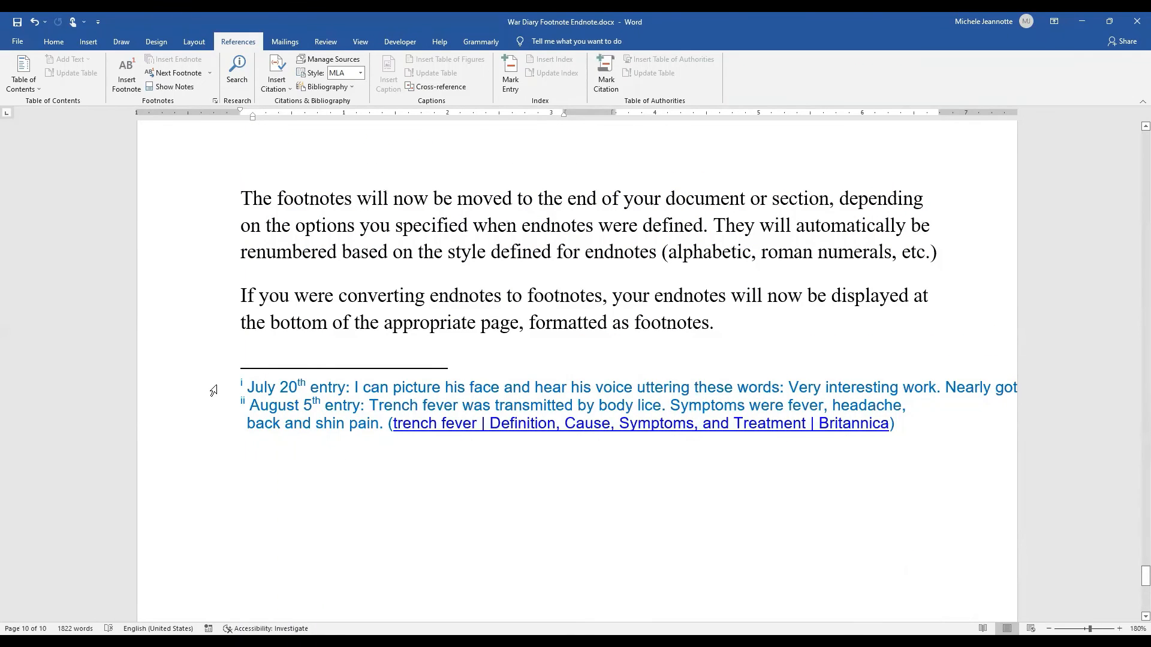
left_click_drag(212, 389, 215, 427)
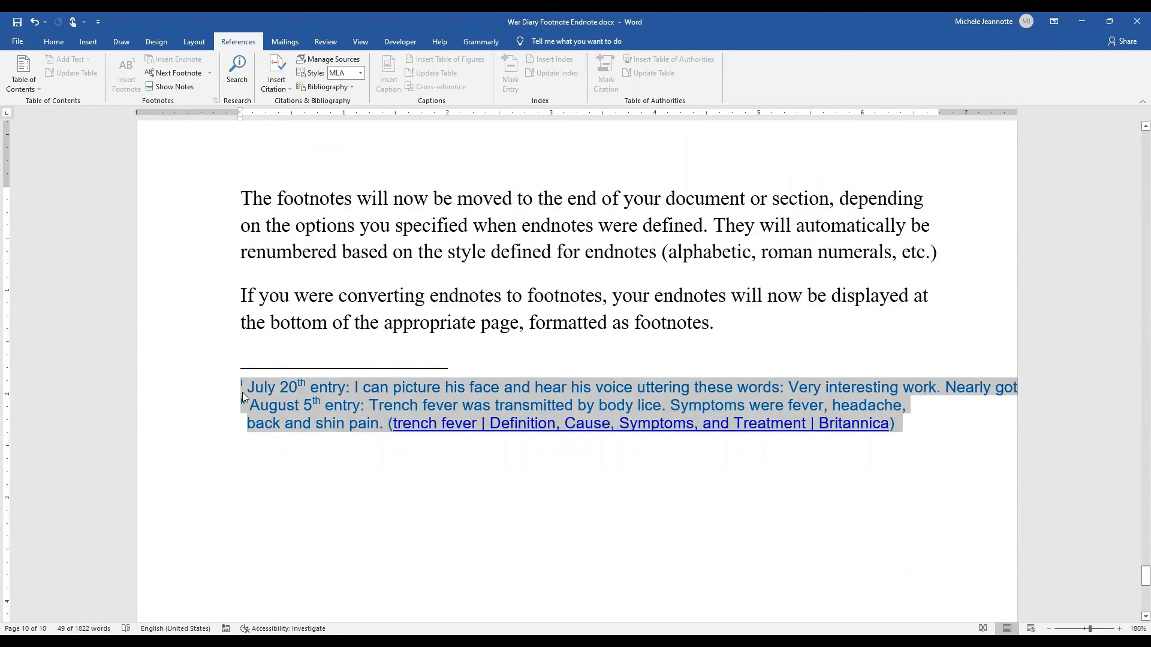
left_click(351, 496)
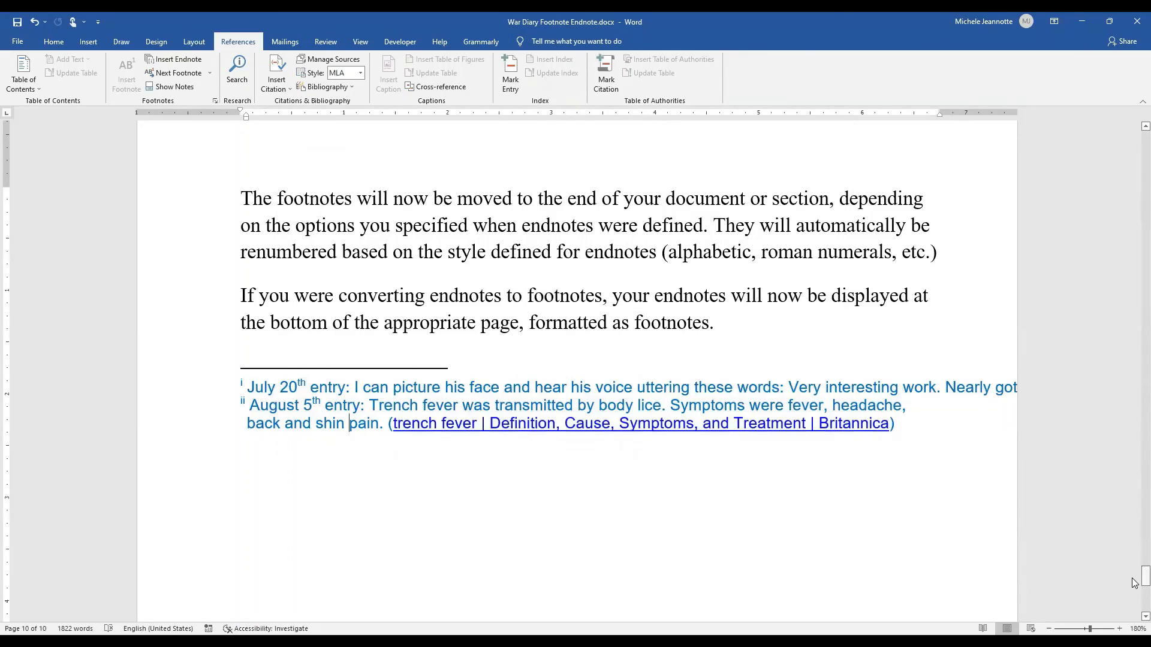
left_click_drag(1135, 583, 1120, 385)
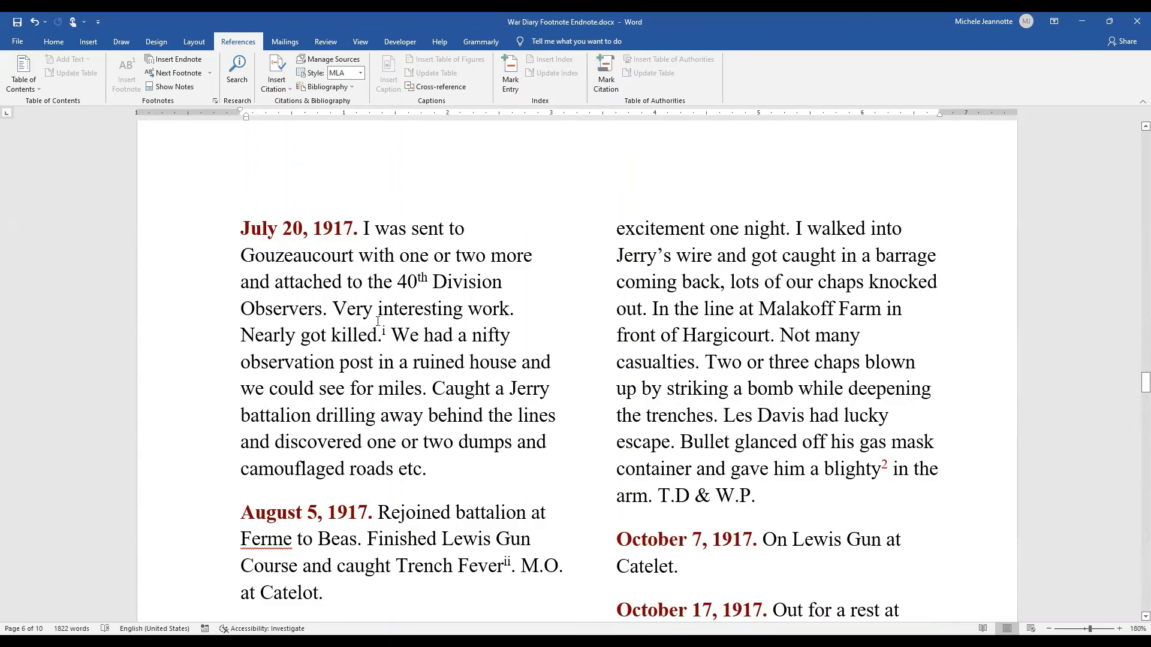
left_click_drag(383, 332, 389, 333)
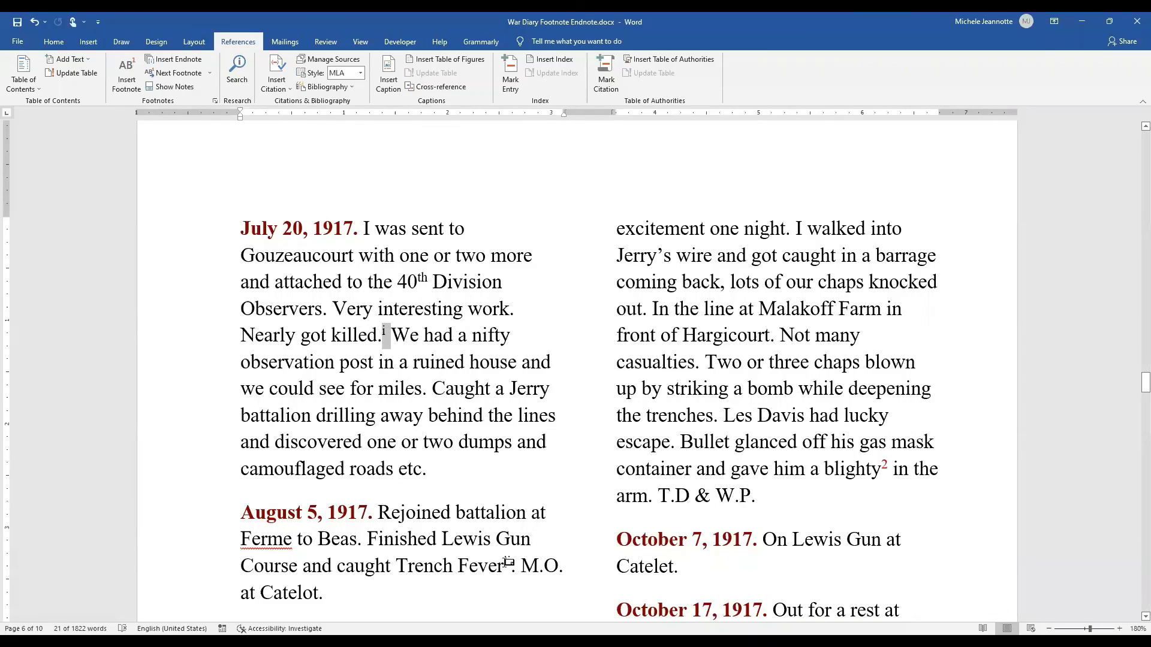
left_click_drag(504, 562, 511, 563)
left_click_drag(1135, 390, 1134, 514)
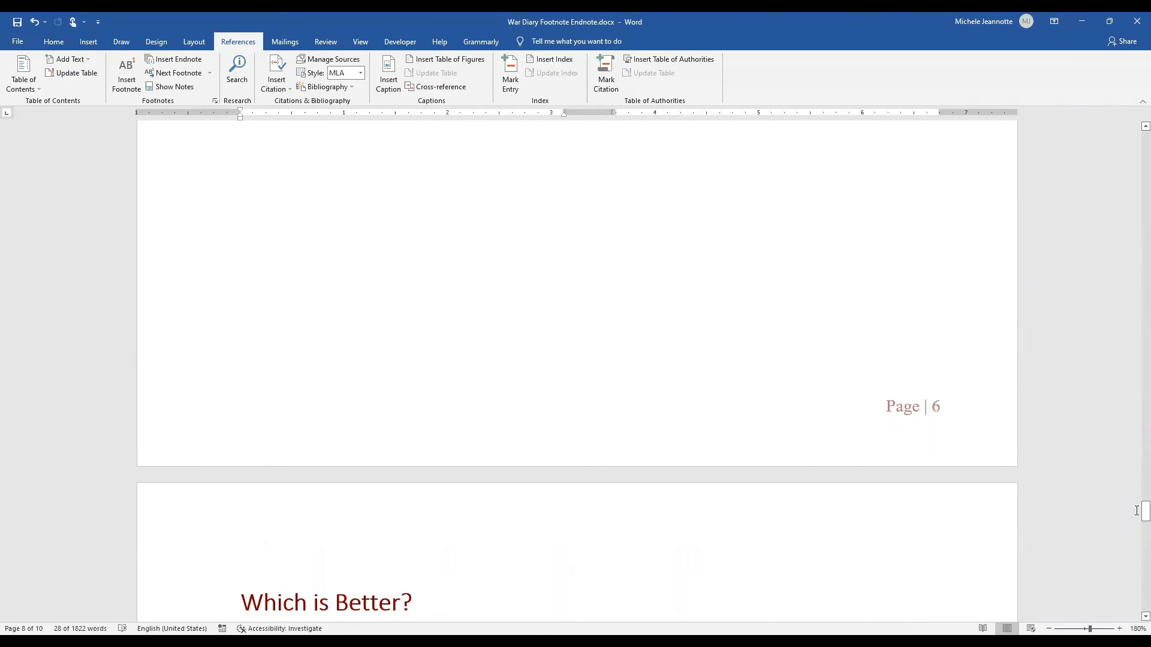